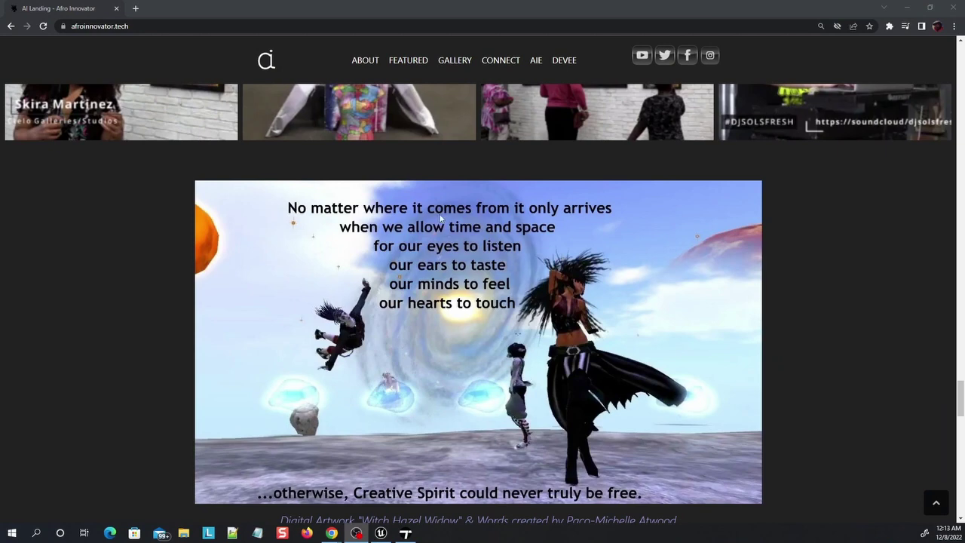
# Step: Switch from the browser to the Mexi_TEMPLE_011 project in Twinmotion
pyautogui.click(908, 10)
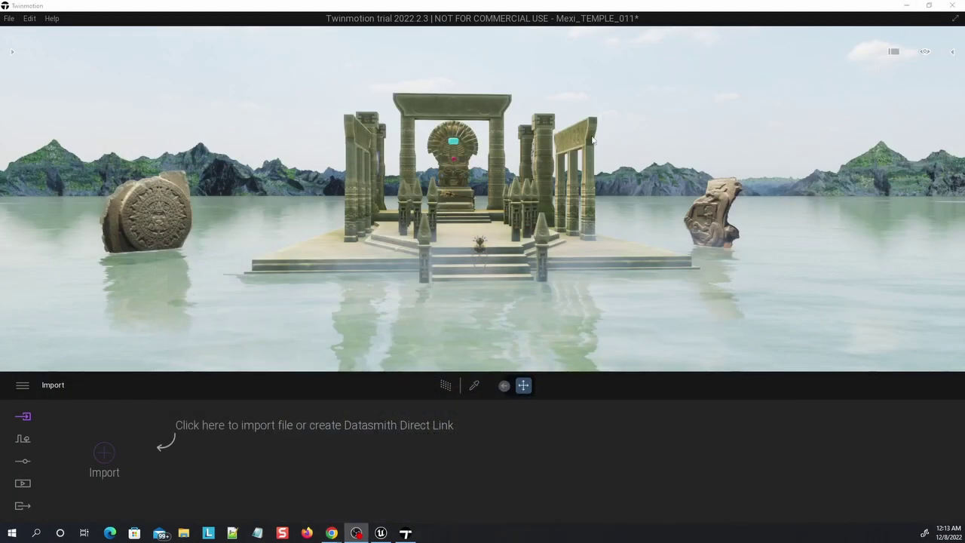
pyautogui.click(423, 8)
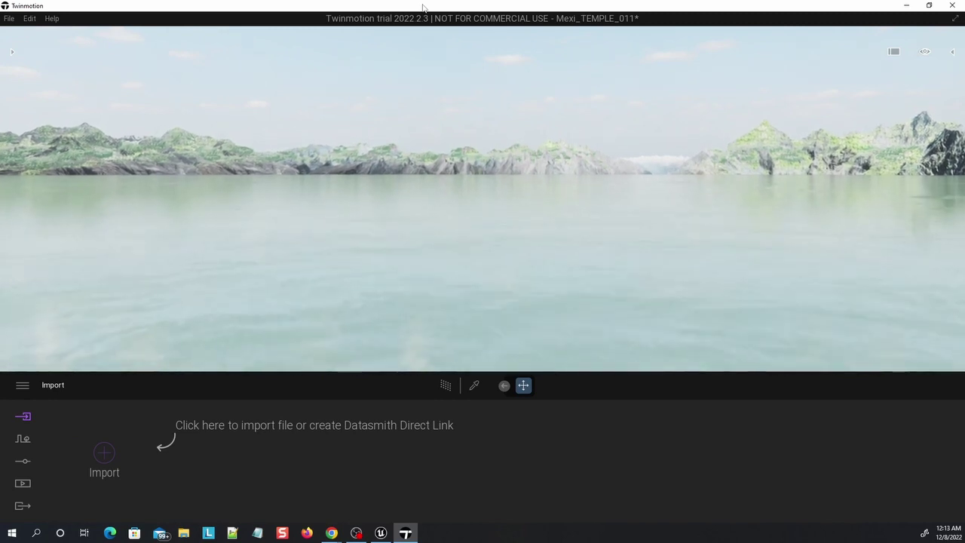
pyautogui.press('Left')
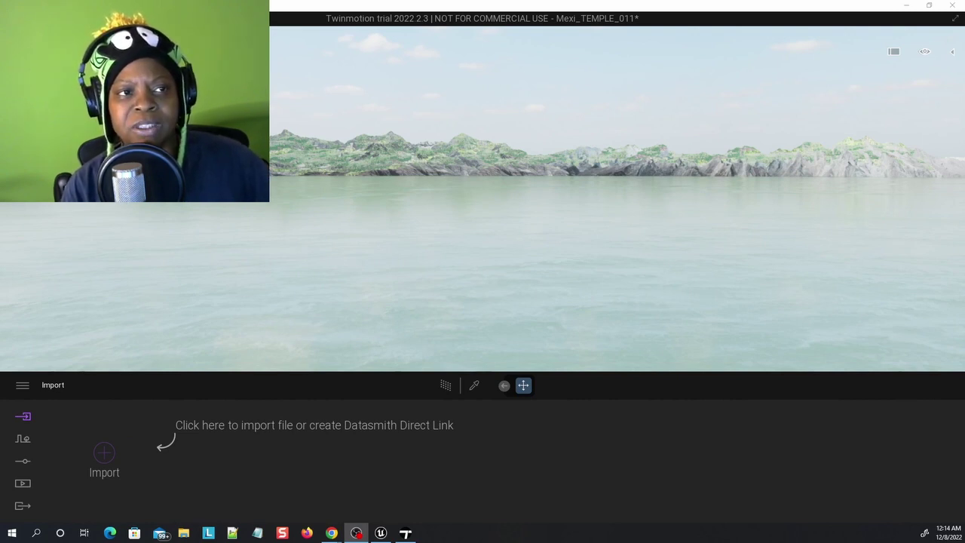
pyautogui.hotkey('alt', 'Tab')
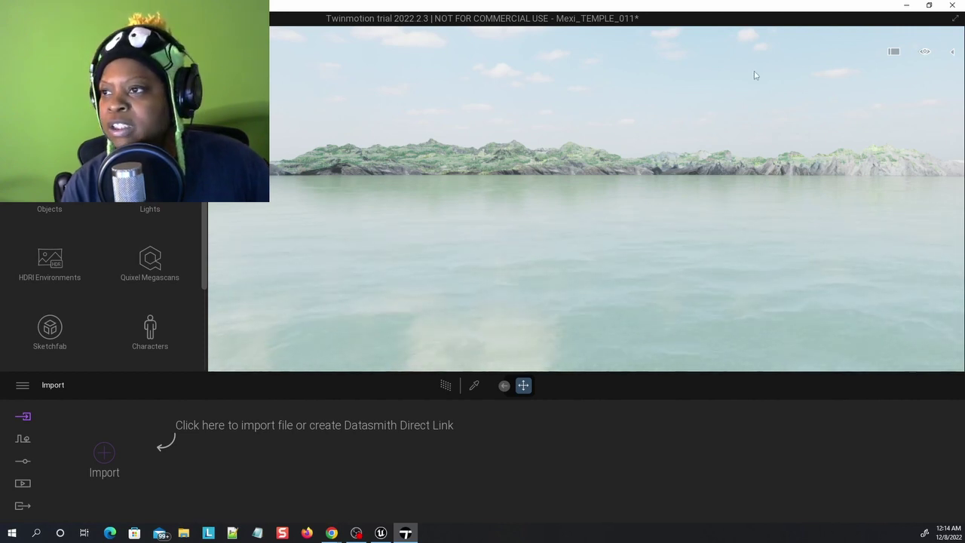
# Step: Look over the objects in the scene graph, and collapse both the scene graph and the asset library
pyautogui.click(953, 53)
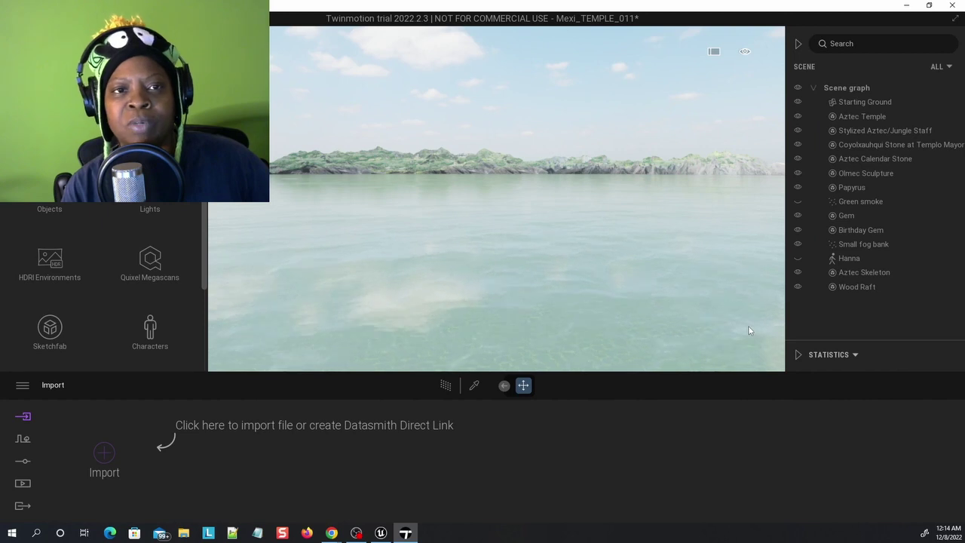
pyautogui.click(799, 44)
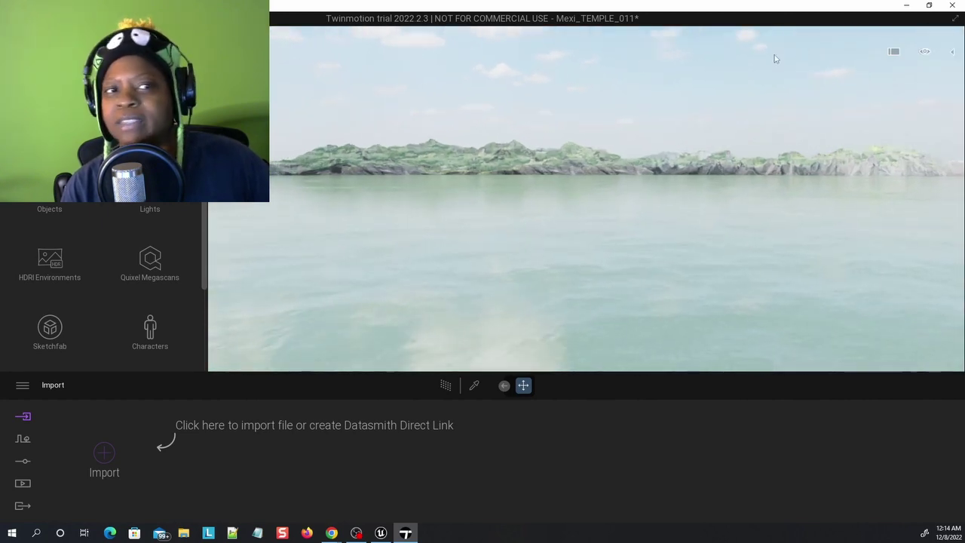
pyautogui.click(220, 50)
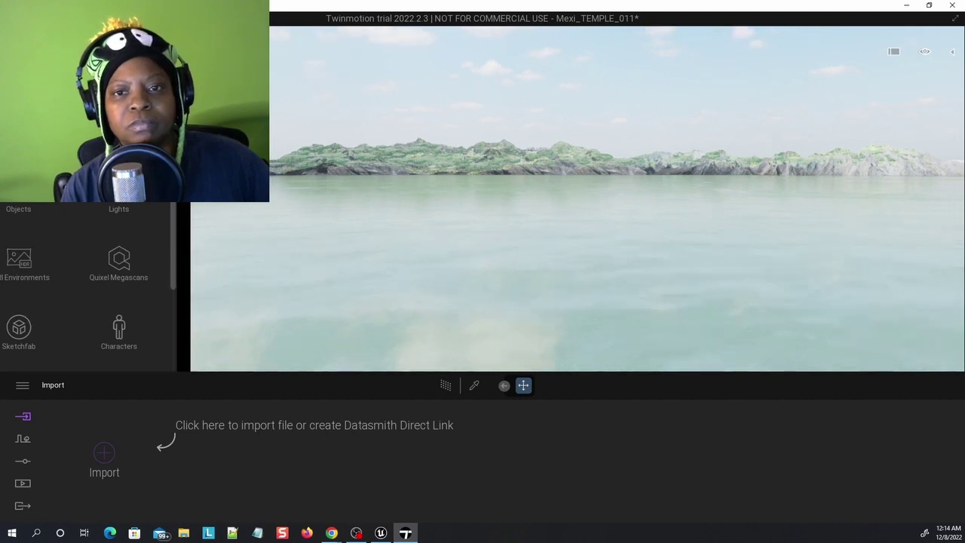
# Step: Examine the Aztec temple from across the water, approaching its front steps
pyautogui.moveTo(573, 226); pyautogui.dragTo(415, 95, button='right')
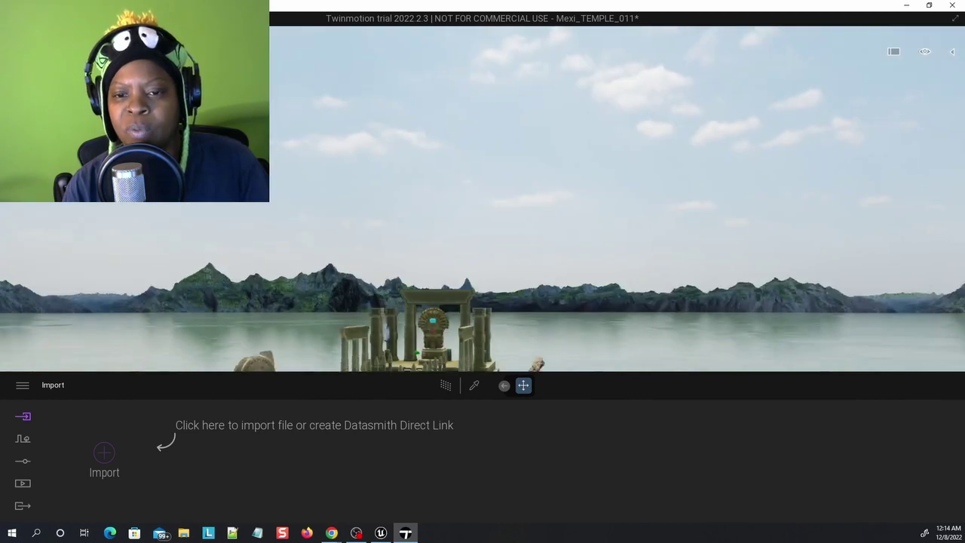
pyautogui.press('q')
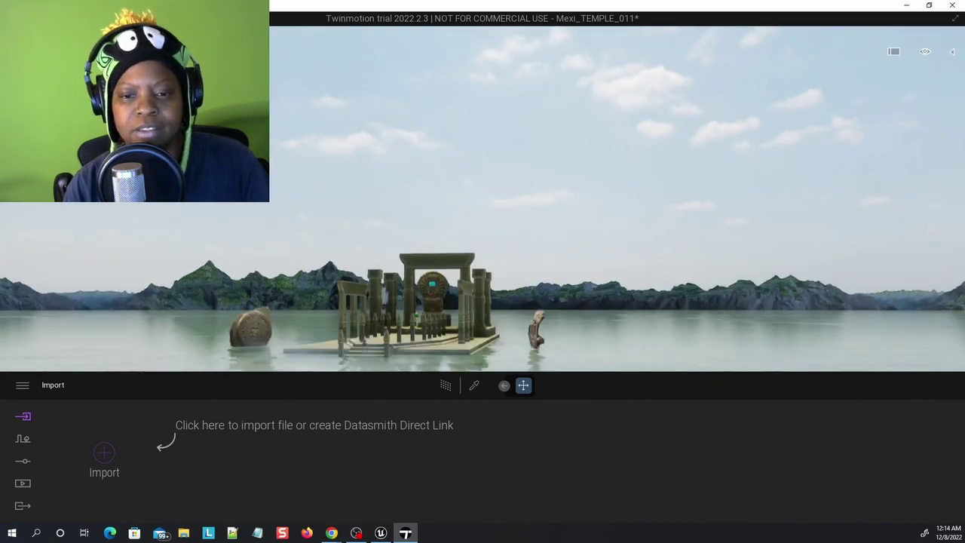
pyautogui.moveTo(422, 196); pyautogui.dragTo(106, 194, button='right')
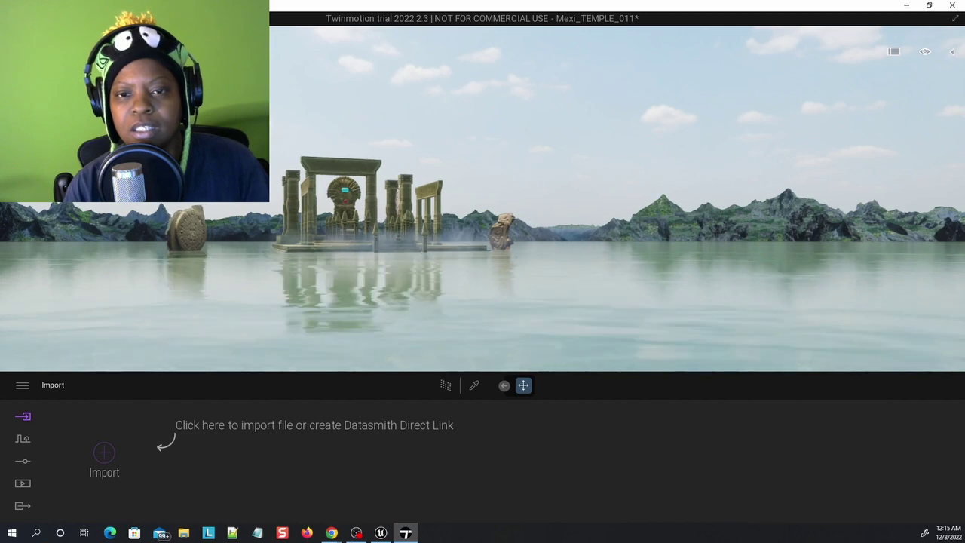
pyautogui.press('w')
pyautogui.moveTo(106, 194); pyautogui.dragTo(87, 194, button='right')
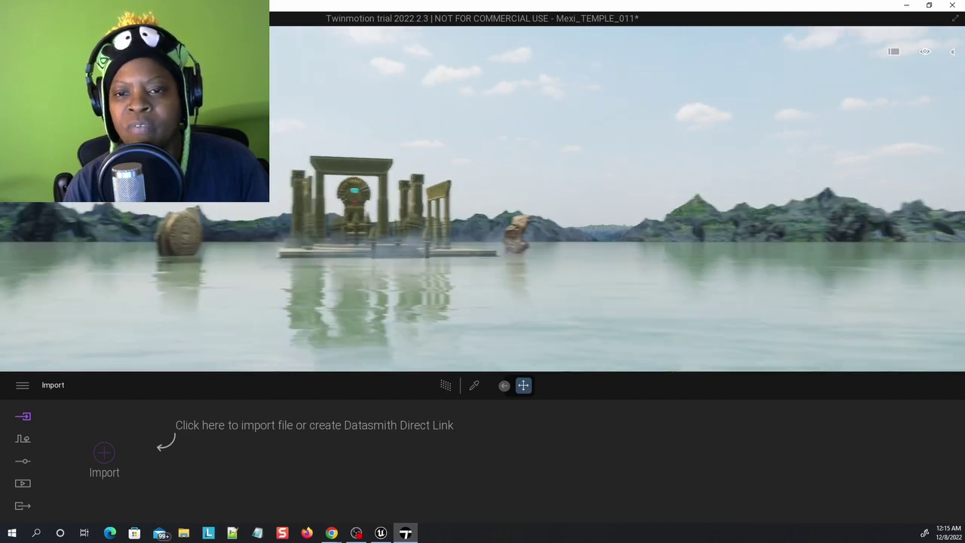
pyautogui.moveTo(482, 199); pyautogui.dragTo(501, 234, button='right')
pyautogui.press('w')
pyautogui.press('w')
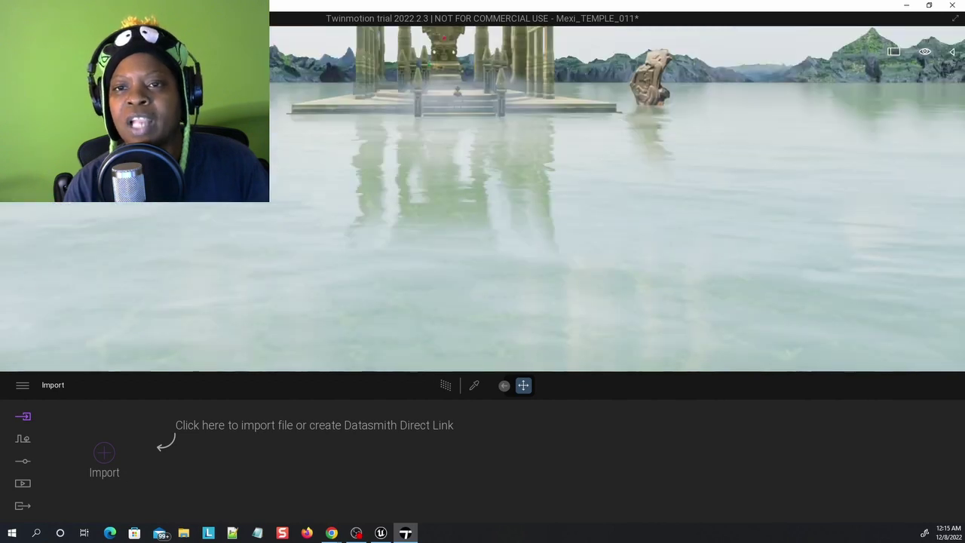
pyautogui.moveTo(483, 198)
pyautogui.mouseDown(button='right')
pyautogui.moveTo(483, 181)
pyautogui.moveTo(456, 185)
pyautogui.moveTo(483, 181)
pyautogui.mouseUp(button='right')
pyautogui.press('d')
pyautogui.press('w')
pyautogui.press('s')
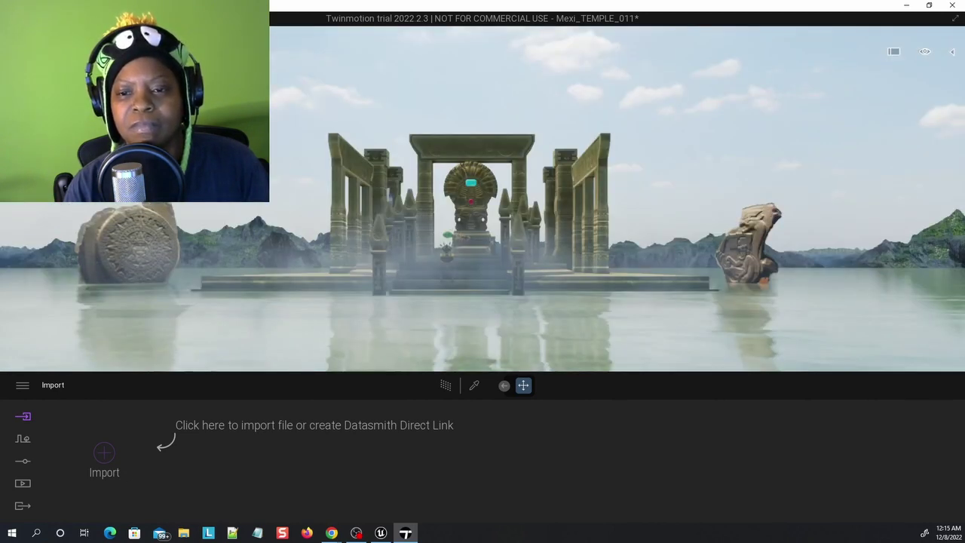
pyautogui.press('w')
pyautogui.press('w')
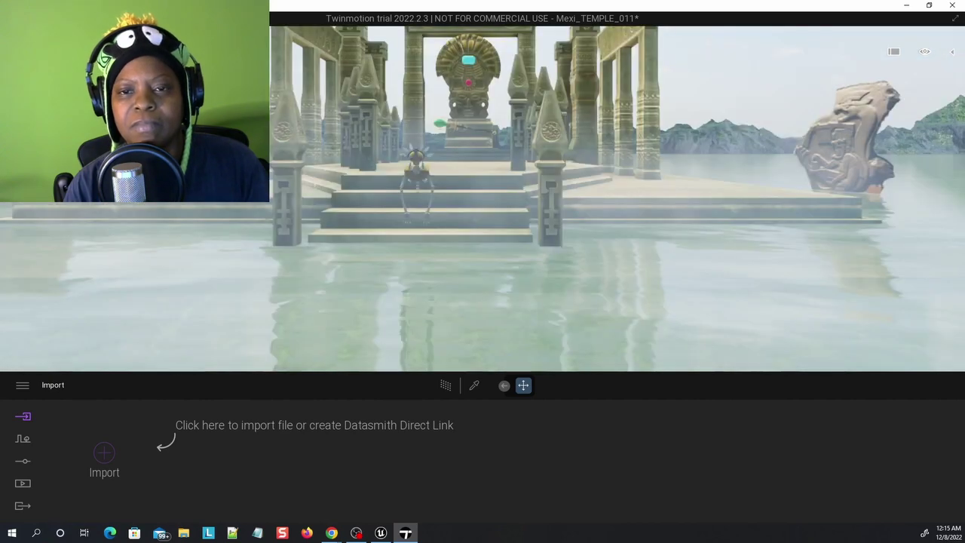
pyautogui.press('w')
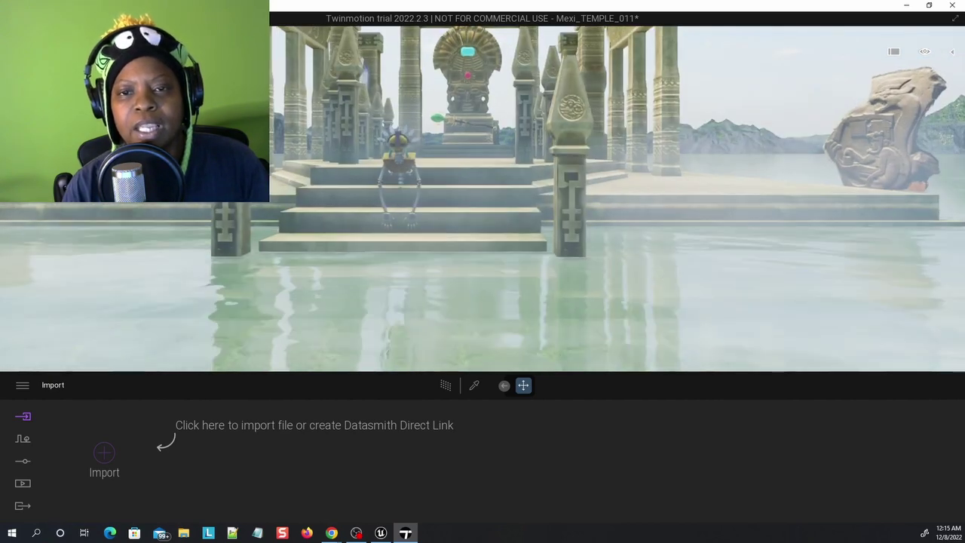
# Step: Examine the Aztec skeleton on the temple's front steps up close
pyautogui.moveTo(483, 227); pyautogui.dragTo(407, 227, button='right')
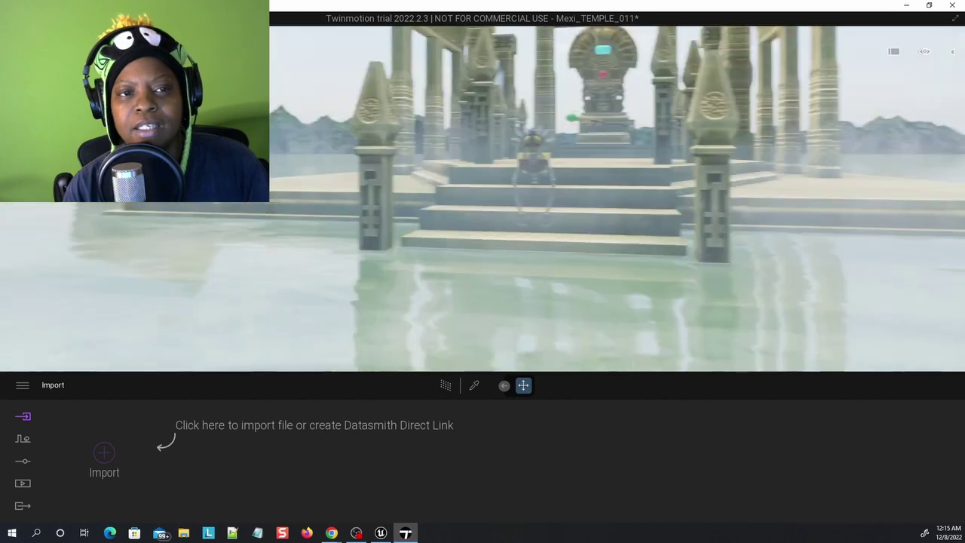
pyautogui.moveTo(482, 227); pyautogui.dragTo(618, 226, button='right')
pyautogui.moveTo(482, 227); pyautogui.dragTo(709, 227, button='right')
pyautogui.moveTo(482, 226); pyautogui.dragTo(252, 226, button='right')
pyautogui.moveTo(482, 227); pyautogui.dragTo(713, 227, button='right')
pyautogui.press('Up')
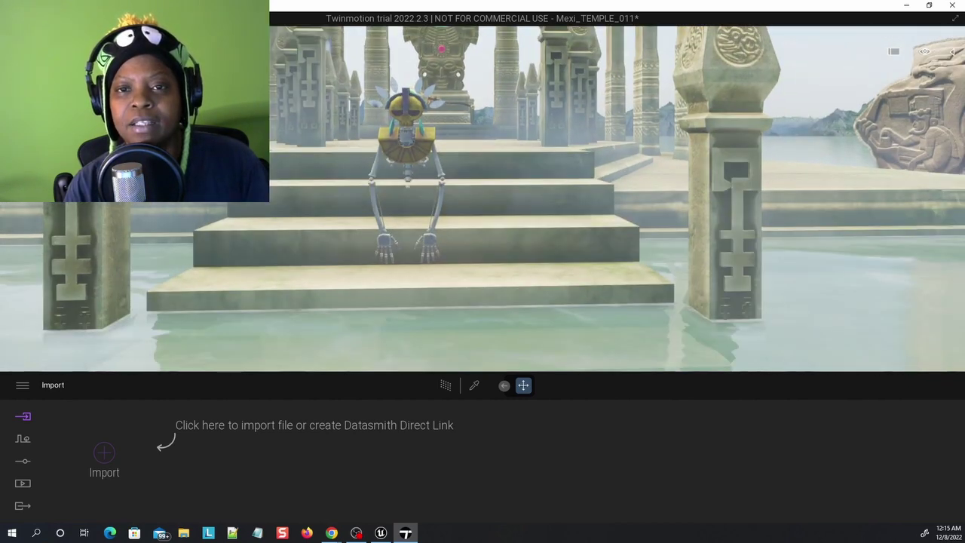
pyautogui.press('Up')
pyautogui.press('Up')
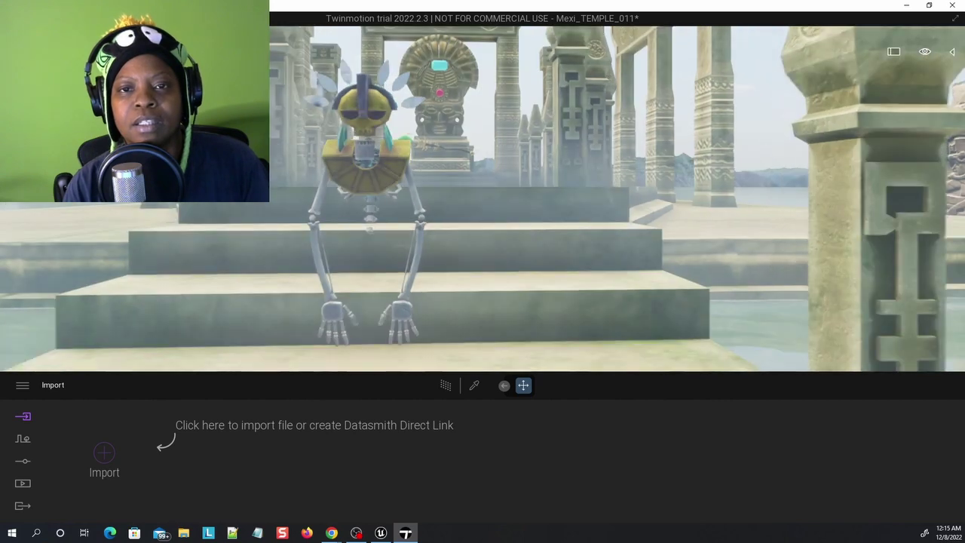
pyautogui.press('Left')
pyautogui.press('Left')
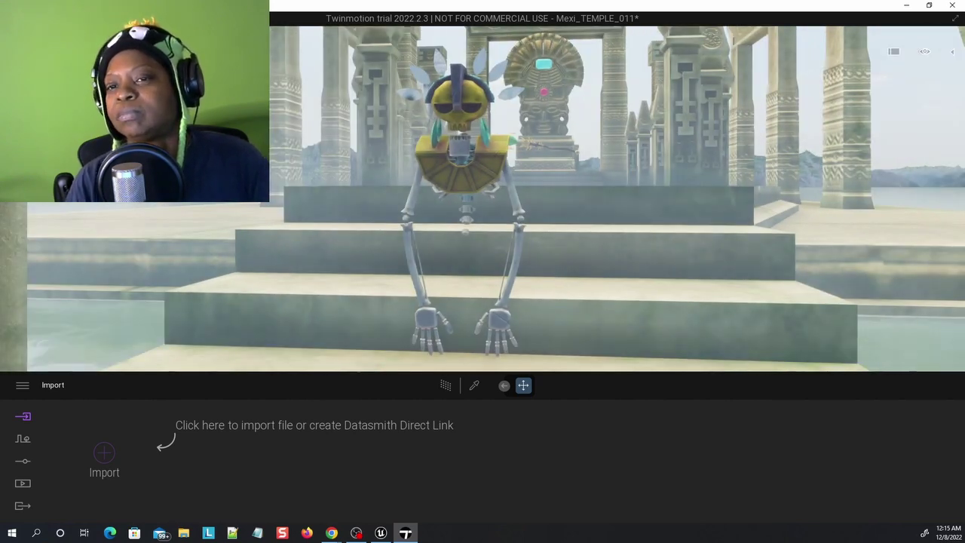
# Step: Examine the carvings of the Aztec Calendar Stone standing in the water beside the temple
pyautogui.press('Up')
pyautogui.press('Left')
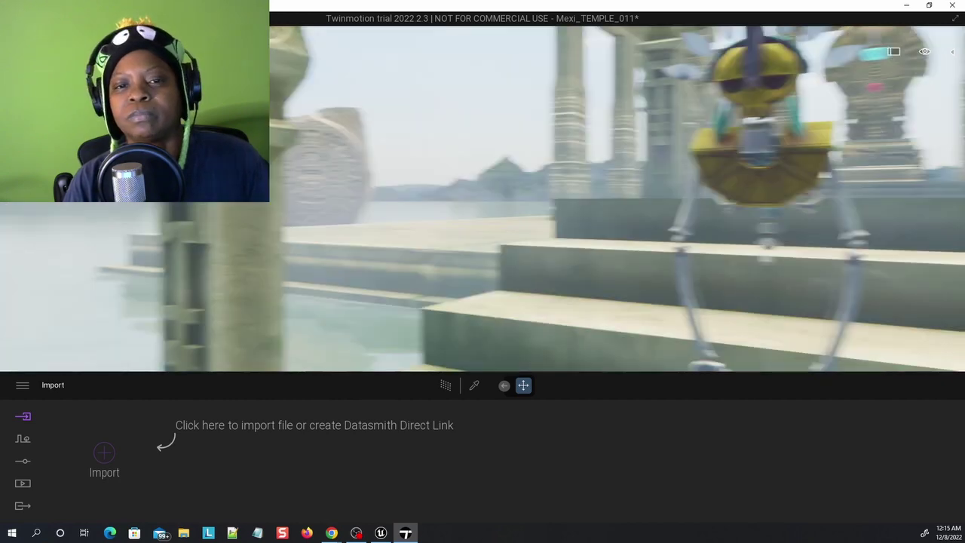
pyautogui.press('Left')
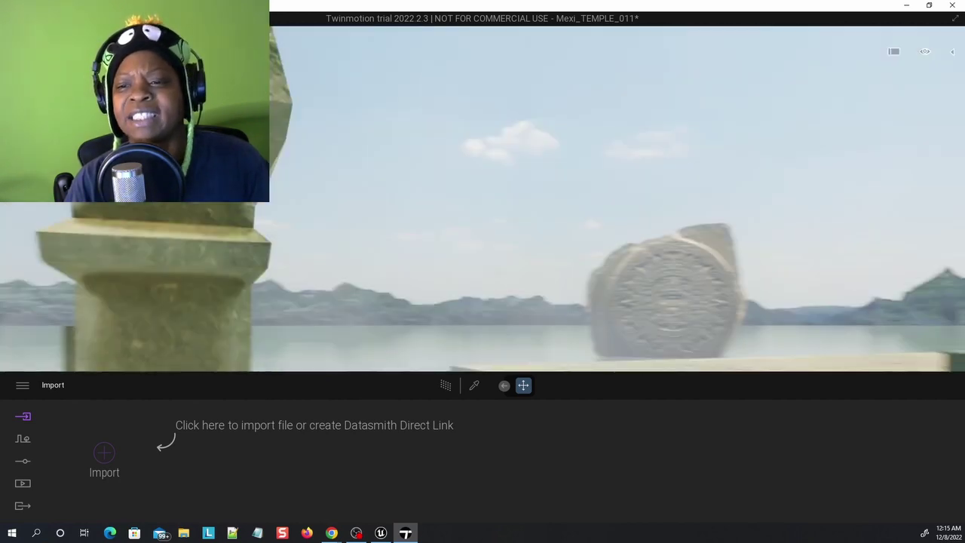
pyautogui.press('Up')
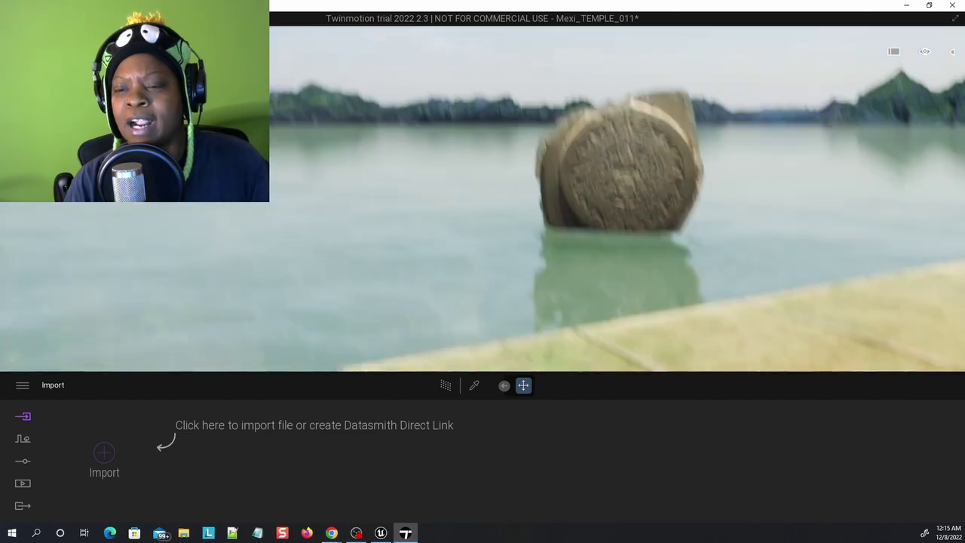
pyautogui.press('Up')
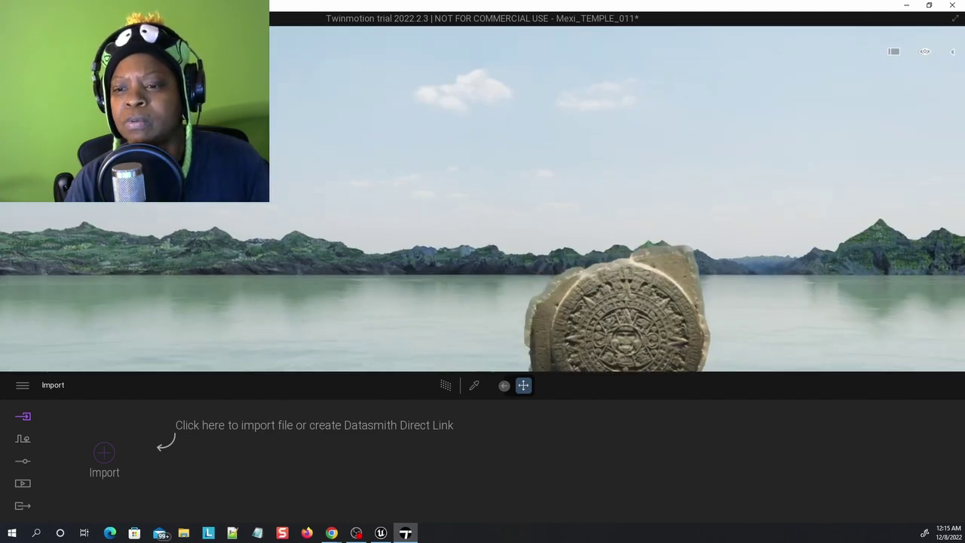
pyautogui.press('Right')
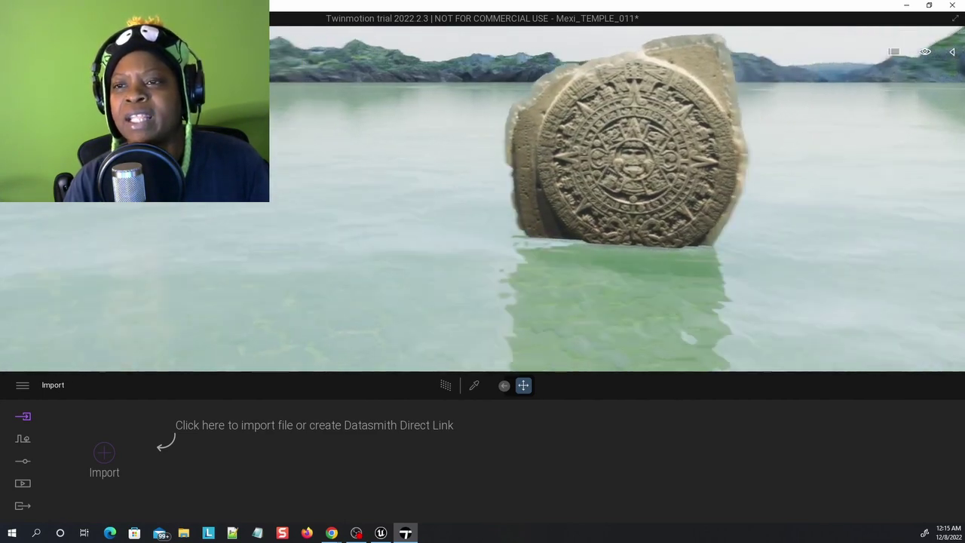
pyautogui.press('Up')
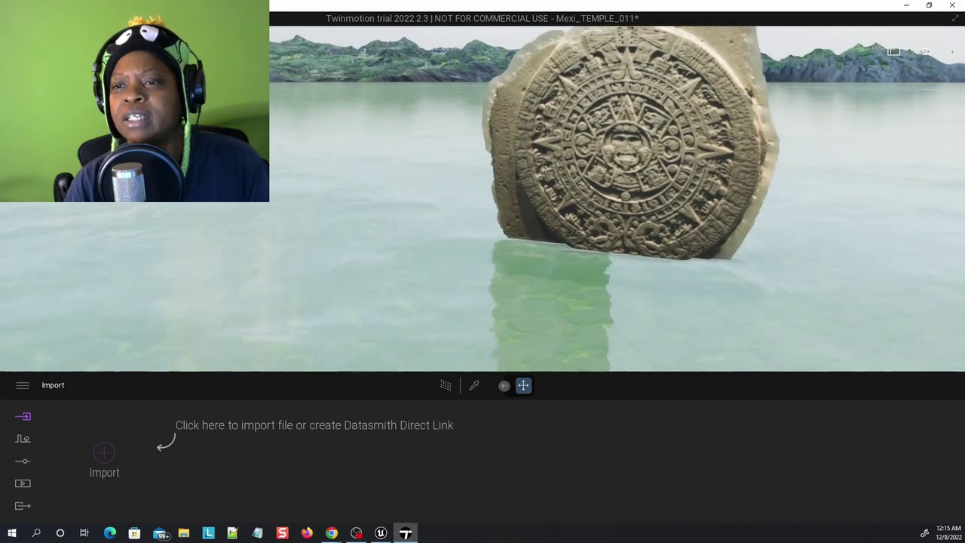
pyautogui.press('Right')
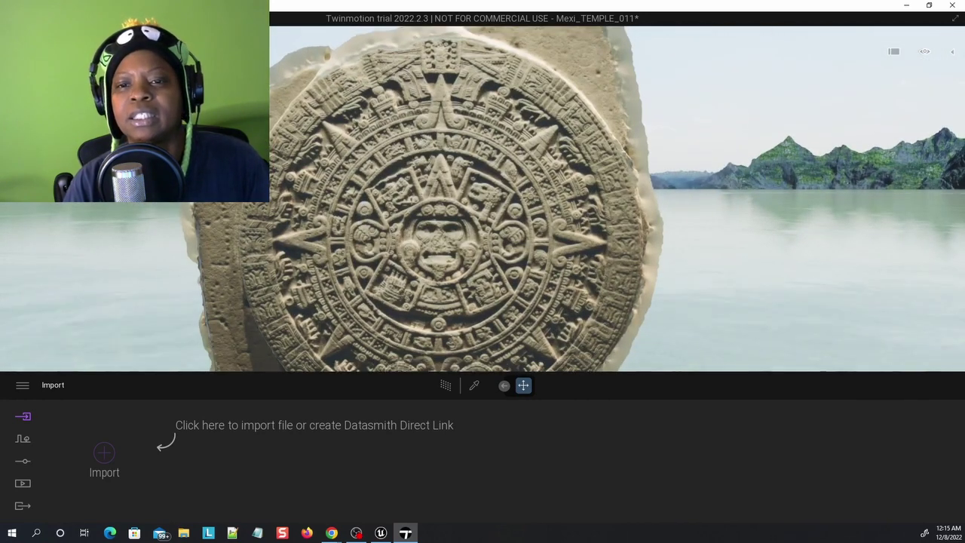
pyautogui.moveTo(482, 199); pyautogui.dragTo(482, 251, button='right')
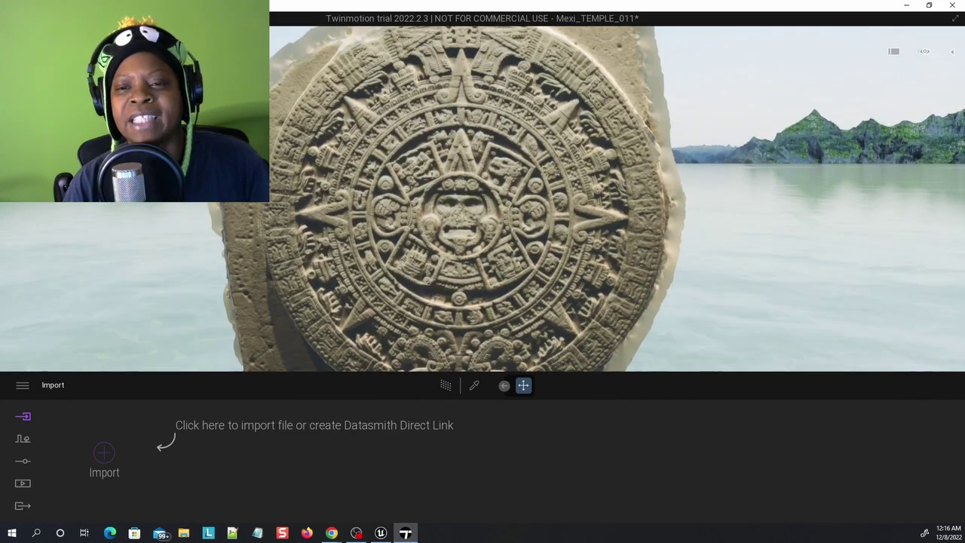
pyautogui.press('a')
pyautogui.moveTo(482, 199); pyautogui.dragTo(573, 199, button='right')
pyautogui.press('d')
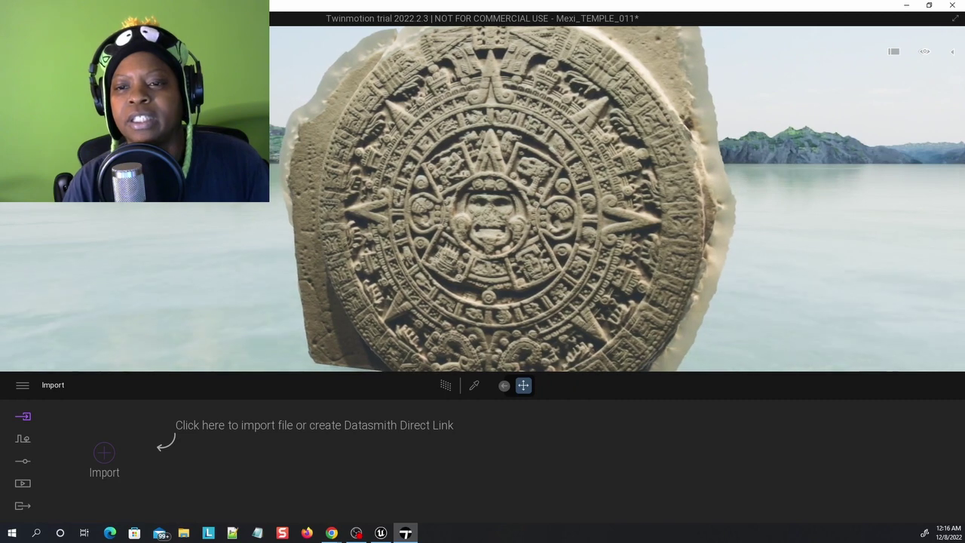
pyautogui.moveTo(483, 199); pyautogui.dragTo(483, 174, button='right')
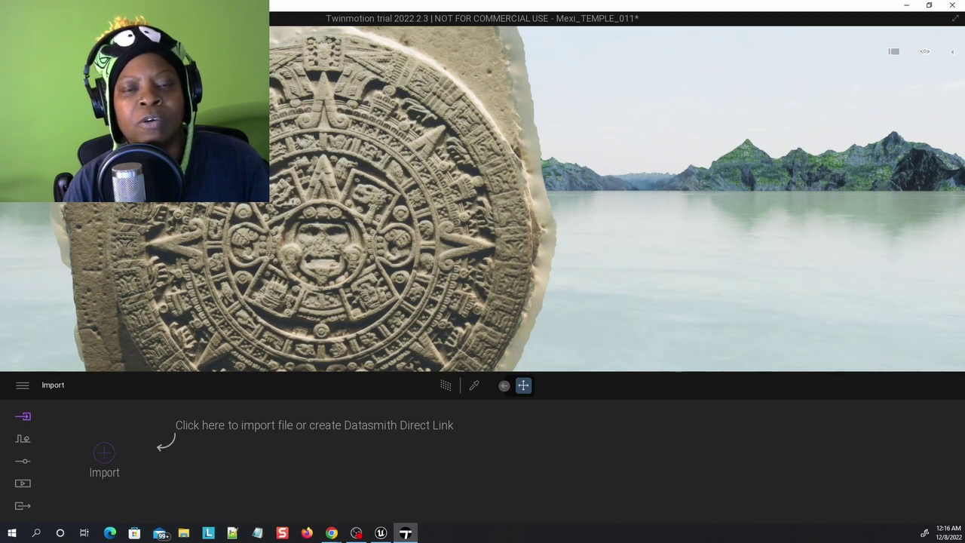
pyautogui.moveTo(482, 199); pyautogui.dragTo(483, 226, button='right')
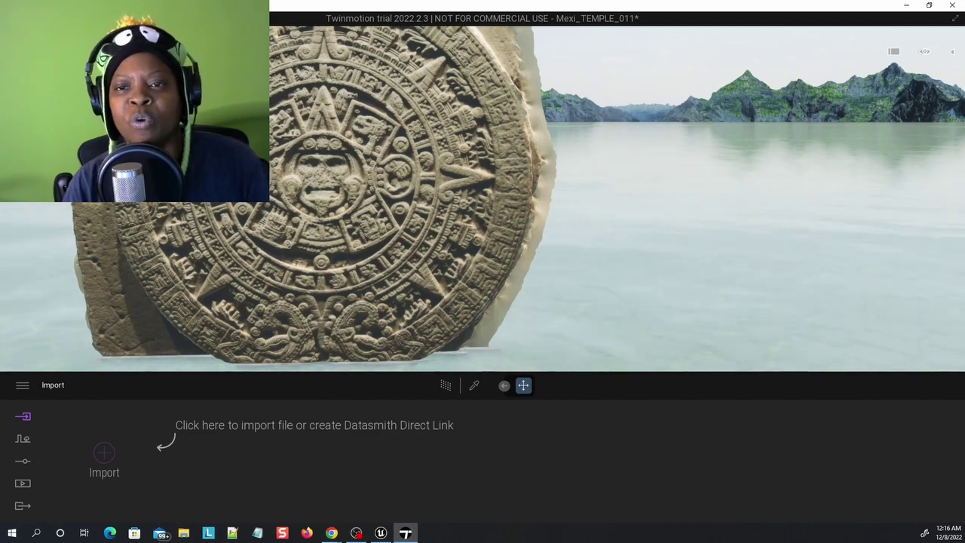
# Step: Cross the temple platform and examine the Olmec Sculpture in the water on its other side
pyautogui.moveTo(482, 199); pyautogui.dragTo(663, 202, button='right')
pyautogui.press('w')
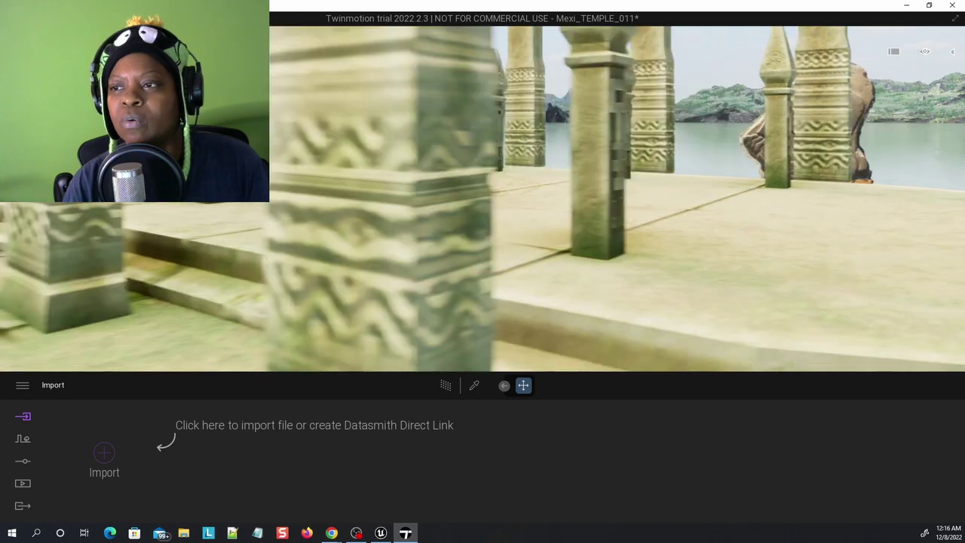
pyautogui.moveTo(482, 199); pyautogui.dragTo(482, 161, button='right')
pyautogui.press('w')
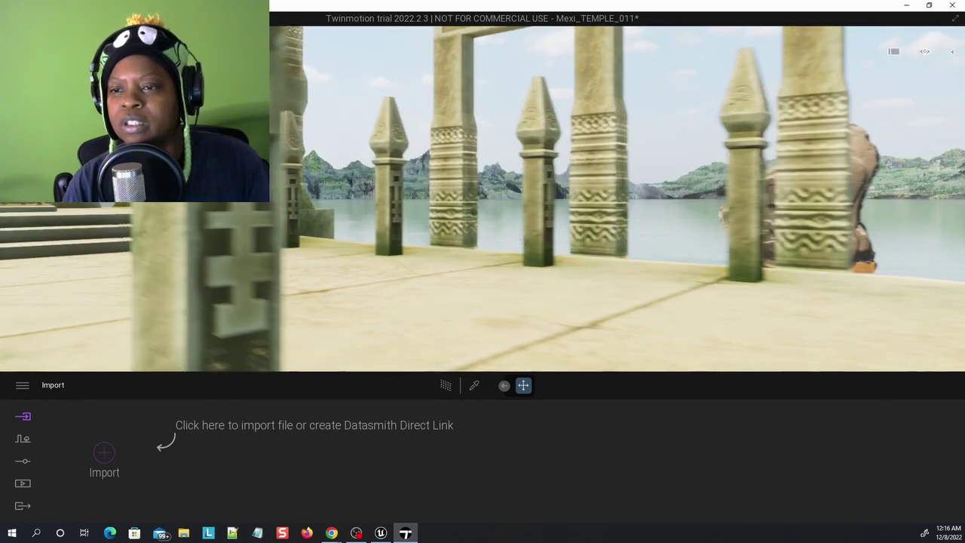
pyautogui.moveTo(482, 199); pyautogui.dragTo(573, 199, button='right')
pyautogui.press('w')
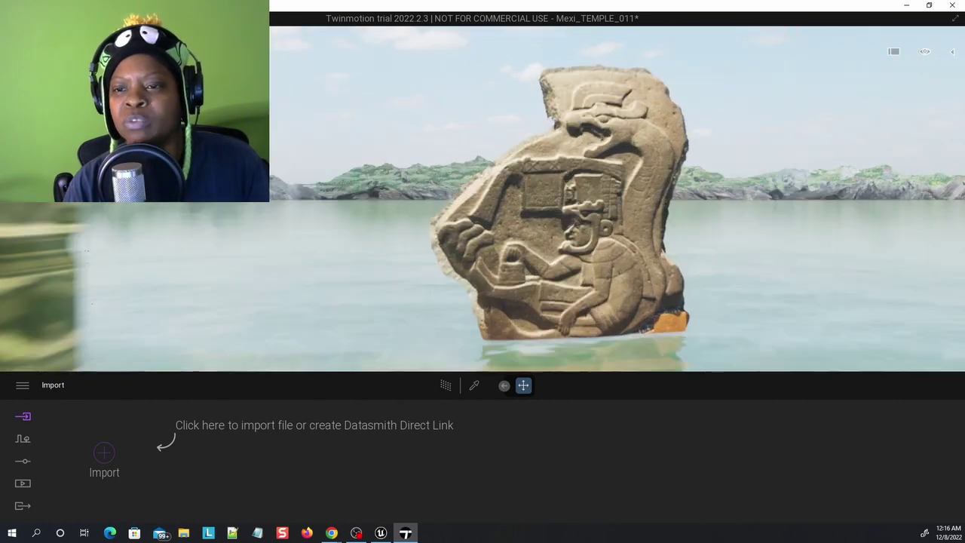
pyautogui.press('w')
pyautogui.moveTo(482, 199); pyautogui.dragTo(600, 236, button='right')
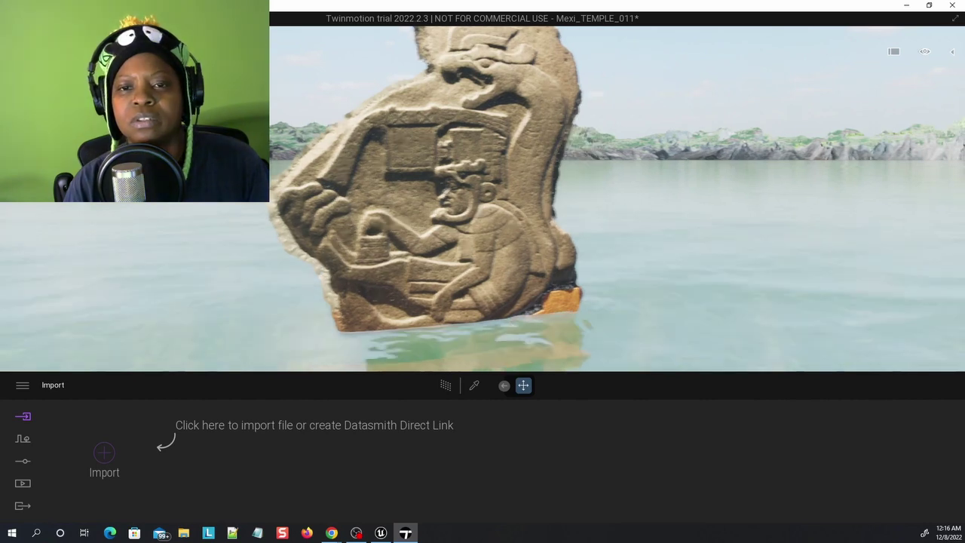
pyautogui.moveTo(483, 199); pyautogui.dragTo(889, 199, button='right')
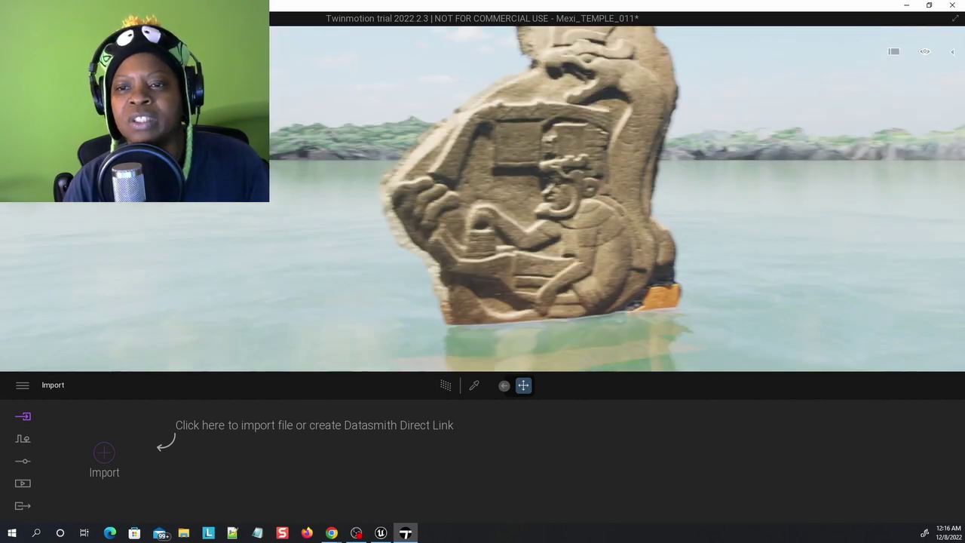
# Step: Examine the seated figure and serpent carved on the Olmec Sculpture, both up close and as a whole
pyautogui.press('w')
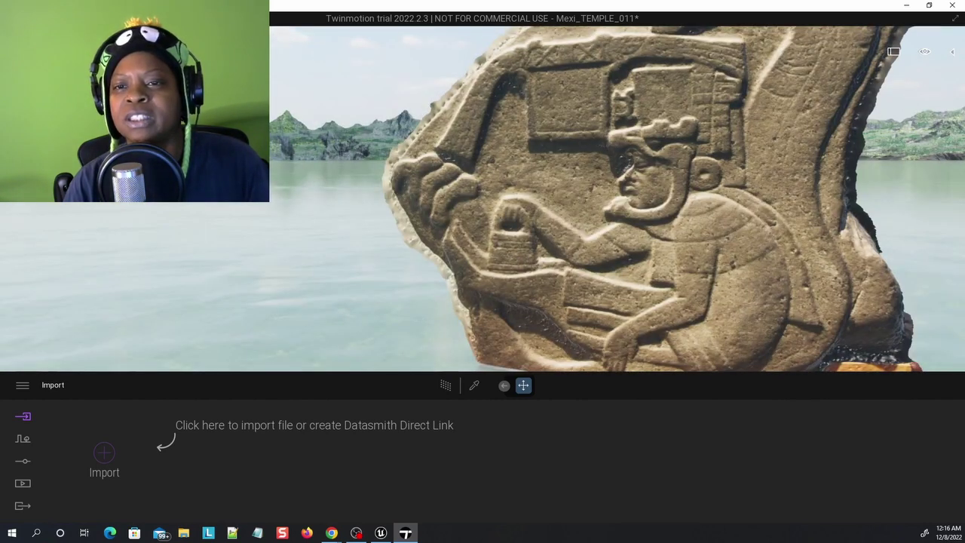
pyautogui.press('d')
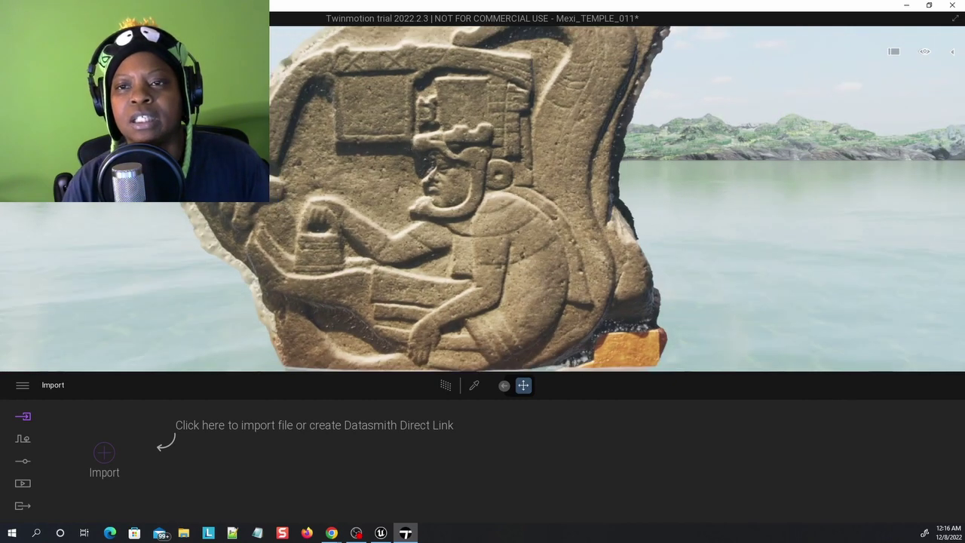
pyautogui.press('s')
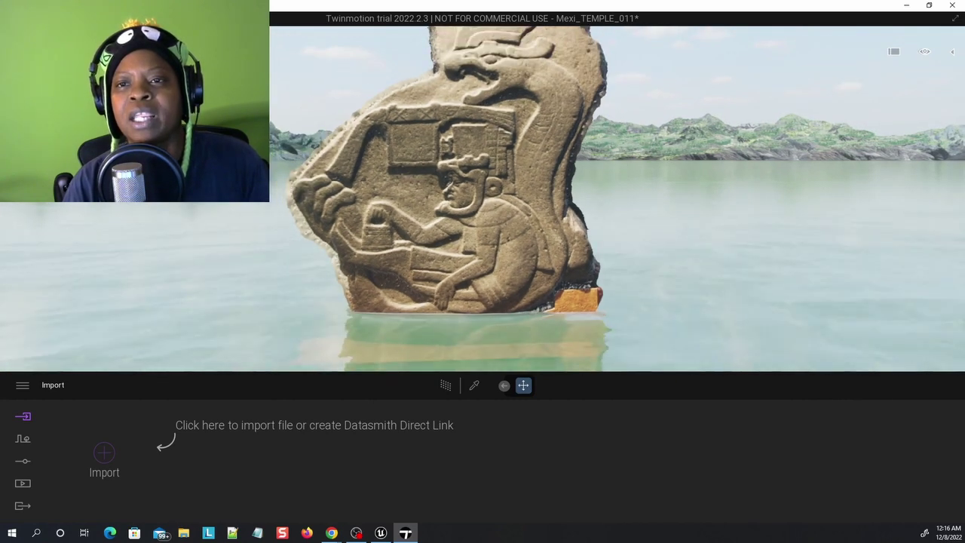
pyautogui.moveTo(483, 226)
pyautogui.mouseDown(button='right')
pyautogui.moveTo(482, 150)
pyautogui.moveTo(482, 237)
pyautogui.moveTo(369, 237)
pyautogui.moveTo(468, 237)
pyautogui.mouseUp(button='right')
pyautogui.press('d')
pyautogui.press('d')
pyautogui.press('a')
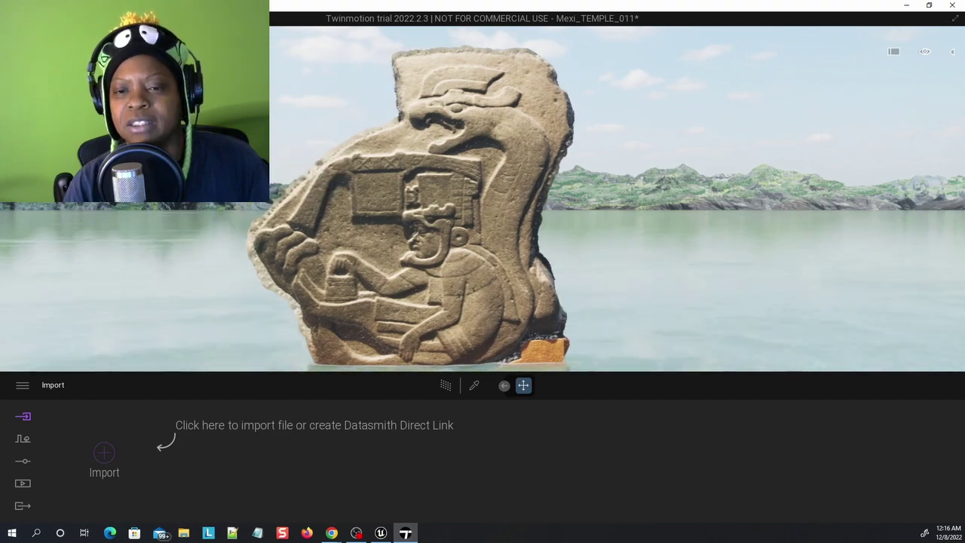
# Step: Return to the temple platform and examine the jewelled face statue, the surrounding columns and the pale carved stone beside them
pyautogui.press('w')
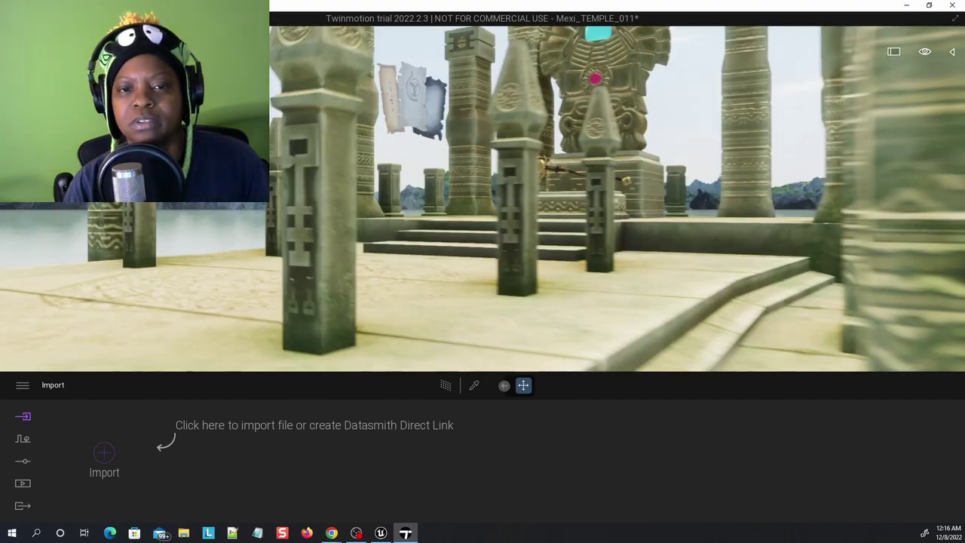
pyautogui.press('w')
pyautogui.moveTo(482, 236); pyautogui.dragTo(544, 218, button='right')
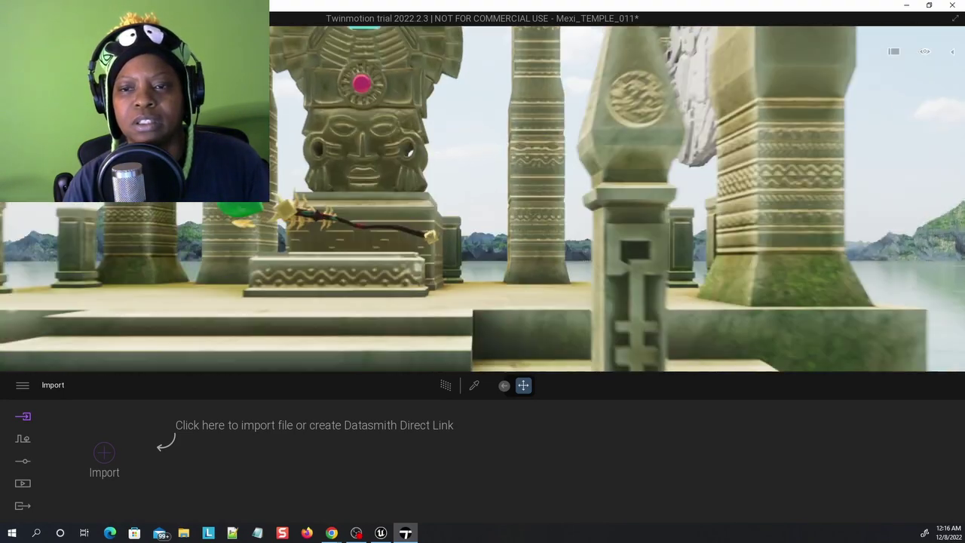
pyautogui.press('s')
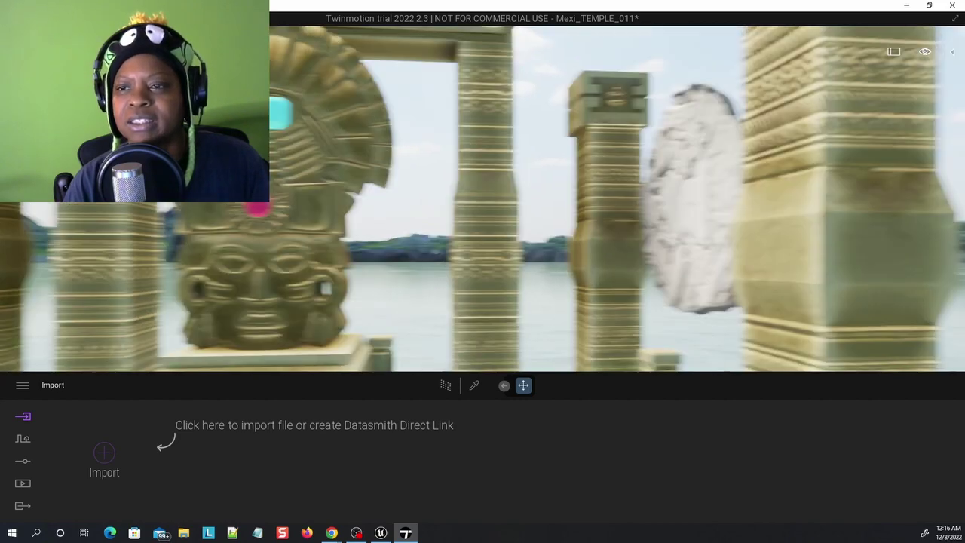
pyautogui.press('a')
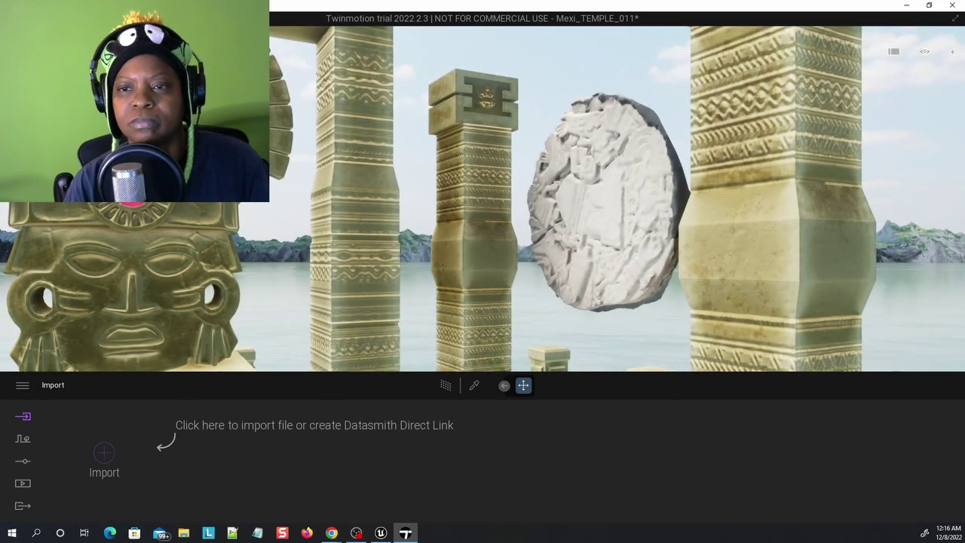
pyautogui.press('d')
pyautogui.moveTo(483, 199); pyautogui.dragTo(407, 199, button='right')
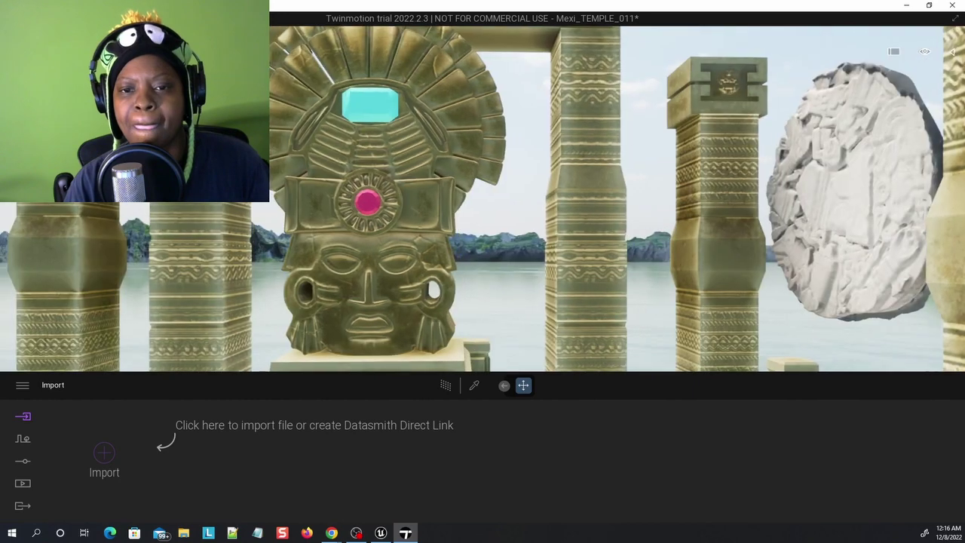
pyautogui.press('s')
pyautogui.moveTo(483, 199); pyautogui.dragTo(482, 339, button='right')
pyautogui.moveTo(483, 199); pyautogui.dragTo(399, 199, button='right')
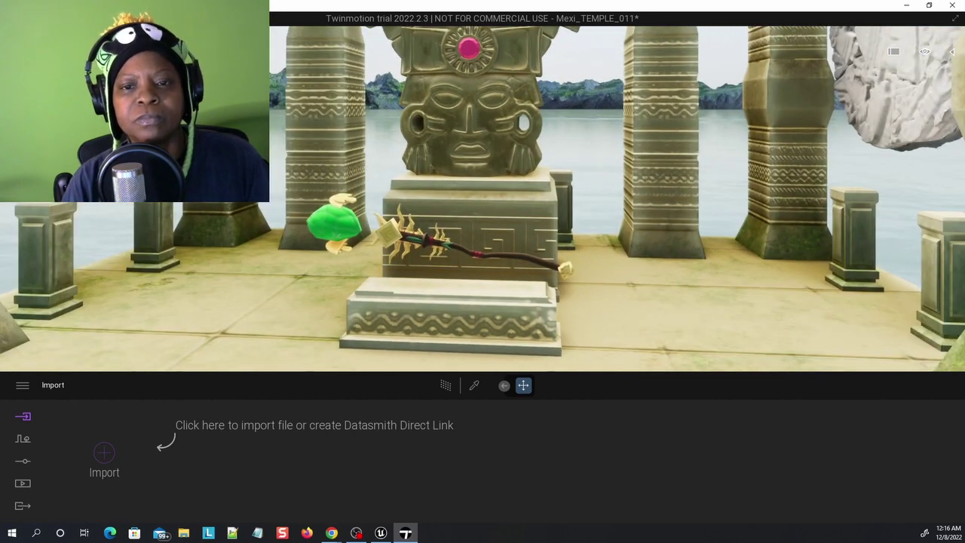
# Step: Examine the ornate staff floating above the stone altar in front of the face statue up close
pyautogui.press('w')
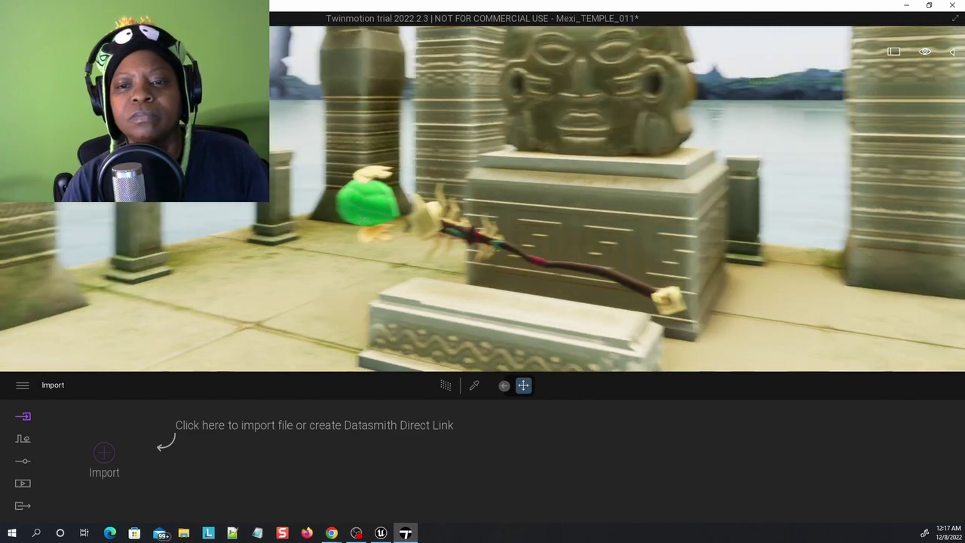
pyautogui.moveTo(483, 199); pyautogui.dragTo(468, 166, button='right')
pyautogui.press('w')
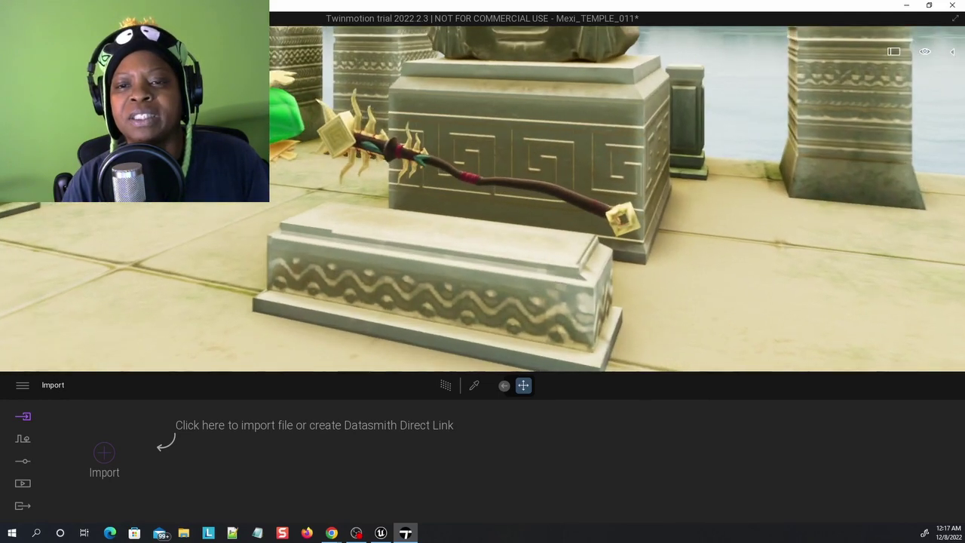
pyautogui.moveTo(482, 199); pyautogui.dragTo(482, 171, button='right')
pyautogui.press('a')
pyautogui.press('w')
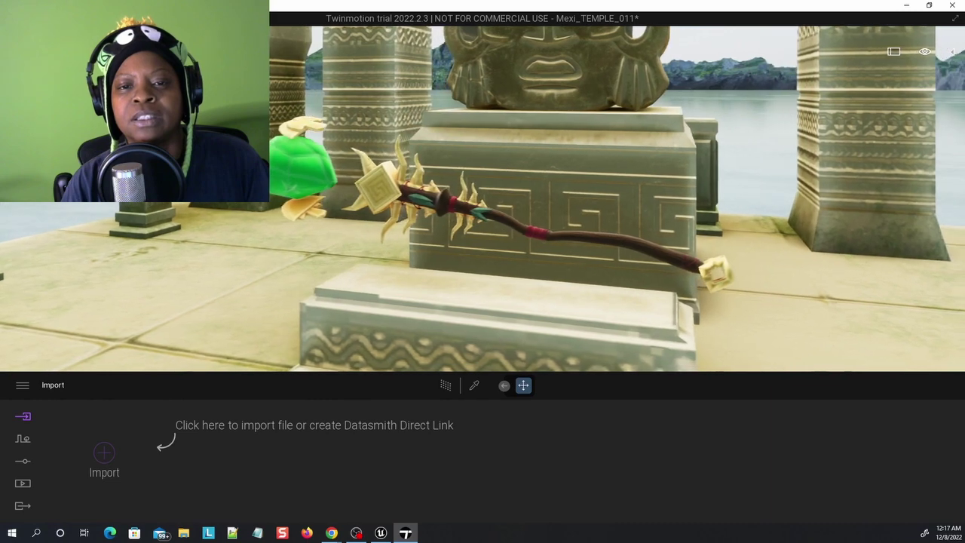
pyautogui.press('d')
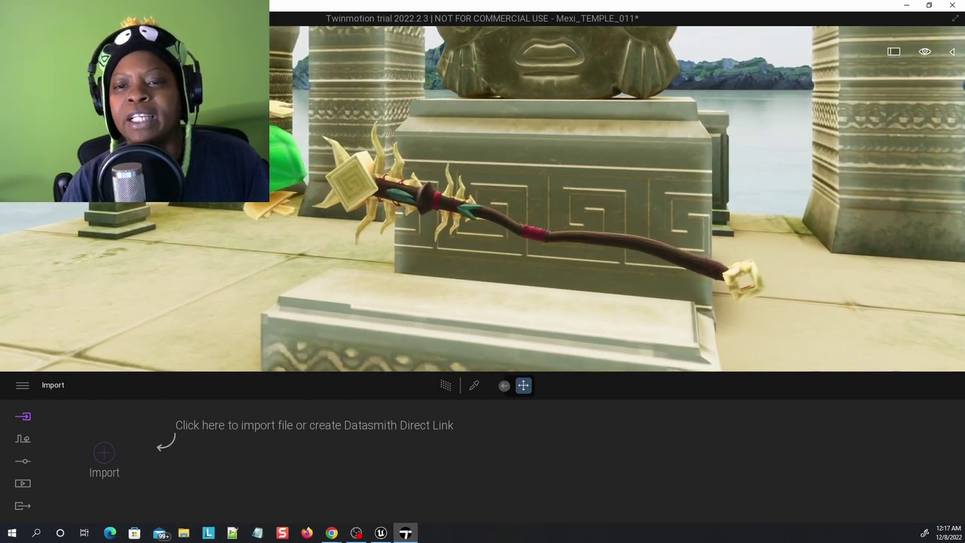
# Step: Turn from the statue past the green gem and approach the three parchments hanging between the temple columns
pyautogui.moveTo(483, 199); pyautogui.dragTo(299, 119, button='right')
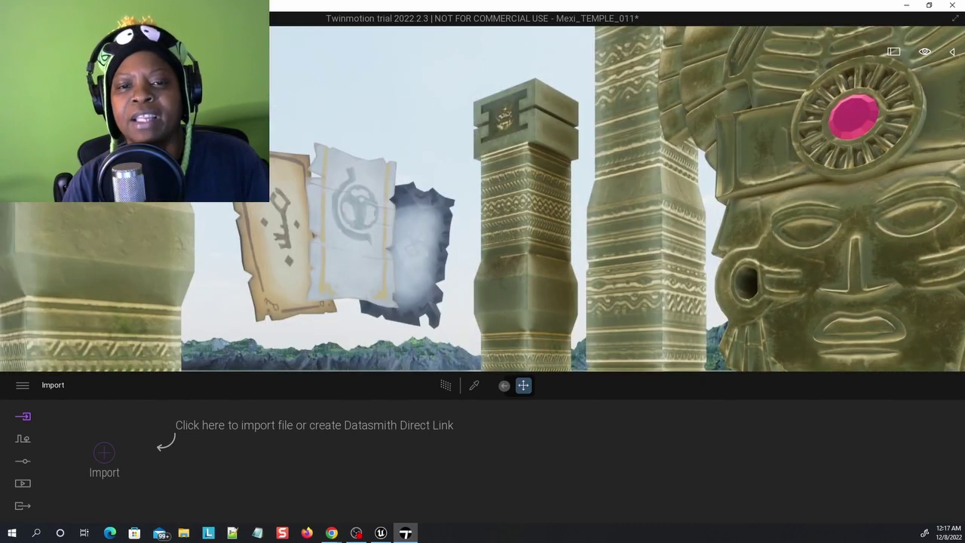
pyautogui.moveTo(483, 199); pyautogui.dragTo(413, 297, button='right')
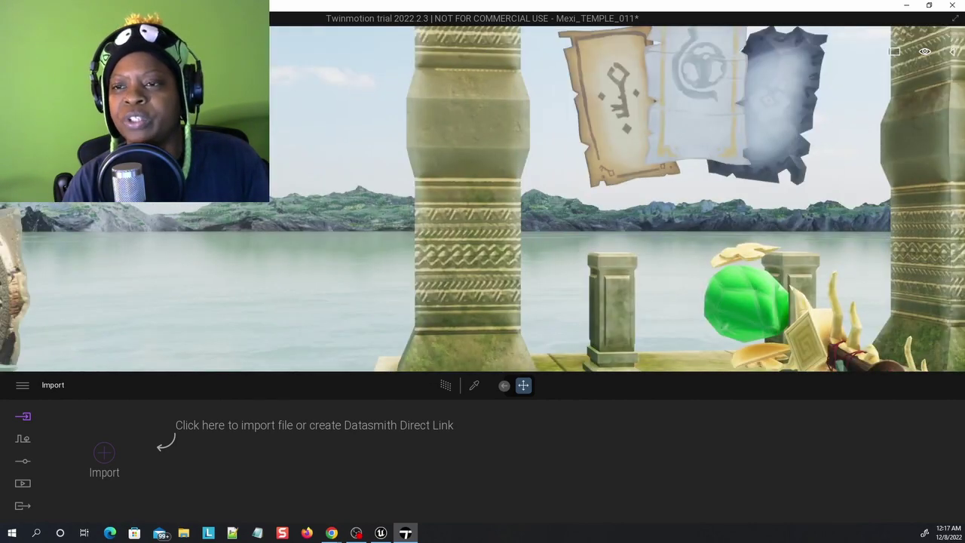
pyautogui.moveTo(483, 199); pyautogui.dragTo(577, 199, button='right')
pyautogui.press('q')
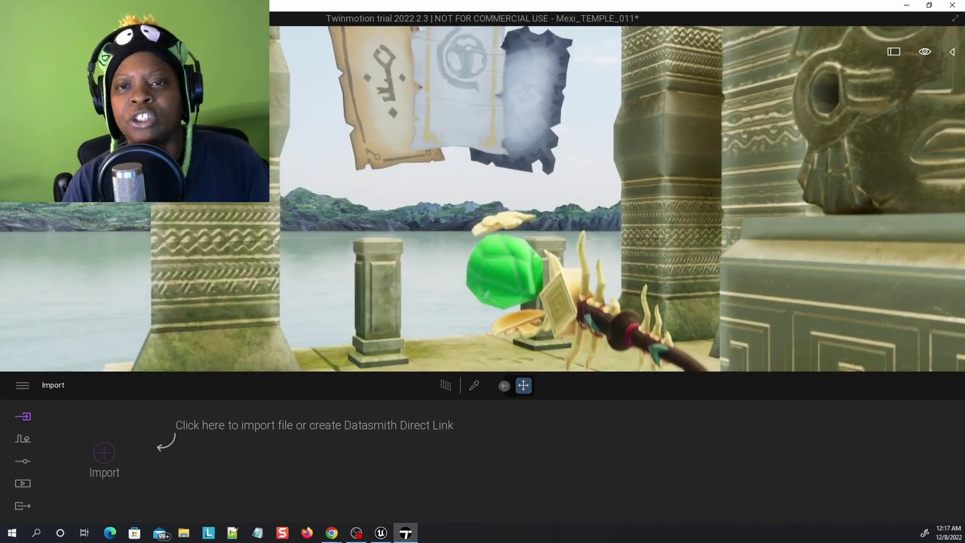
pyautogui.press('e')
pyautogui.moveTo(483, 199); pyautogui.dragTo(397, 199, button='right')
pyautogui.press('d')
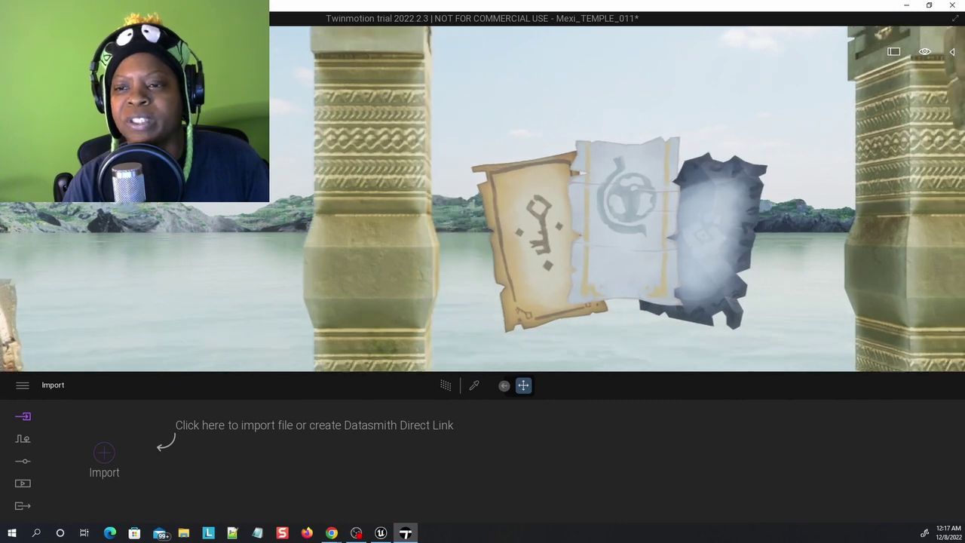
pyautogui.press('w')
pyautogui.press('w')
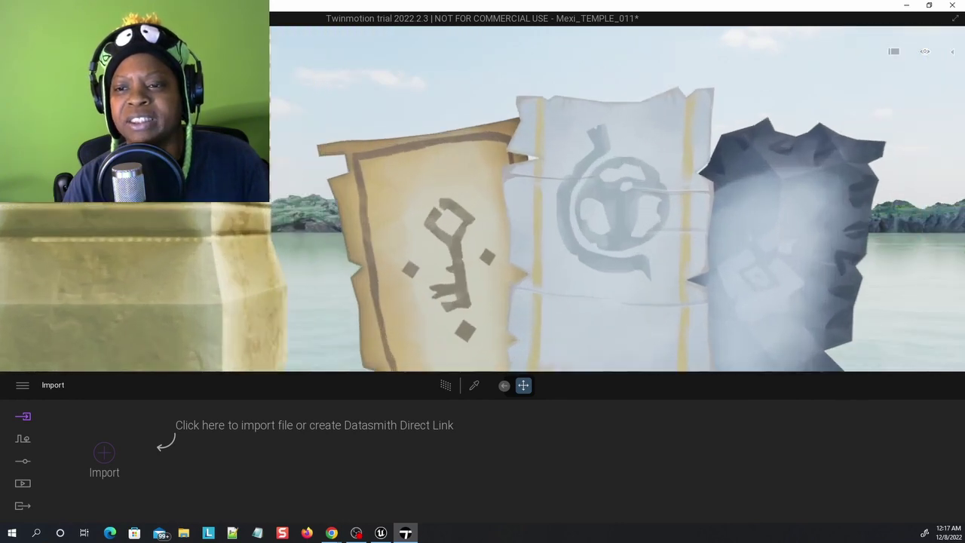
# Step: Examine the symbols and torn edges of the three hanging parchments from different heights, distances and sideways positions
pyautogui.press('q')
pyautogui.press('e')
pyautogui.moveTo(483, 199); pyautogui.dragTo(483, 249, button='right')
pyautogui.press('s')
pyautogui.press('s')
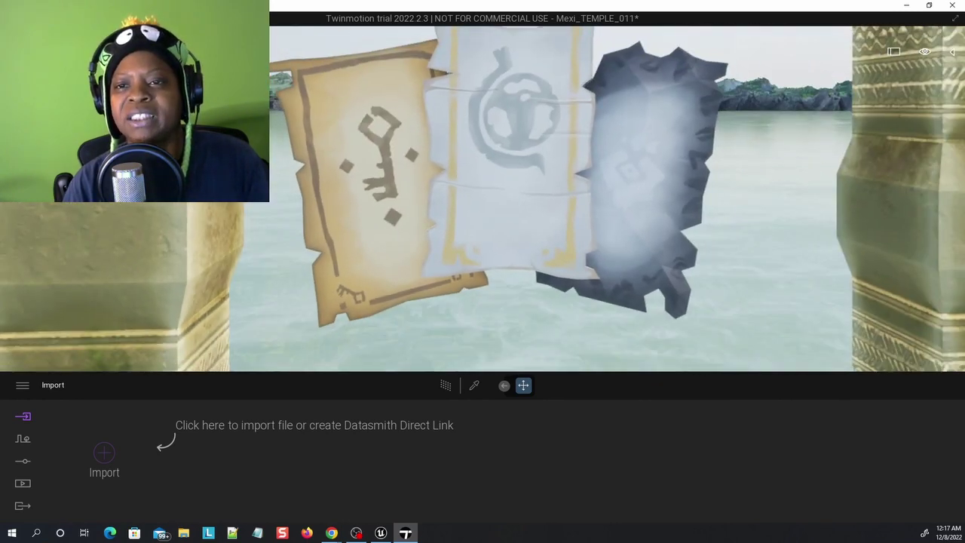
pyautogui.moveTo(483, 199); pyautogui.dragTo(377, 199, button='right')
pyautogui.press('d')
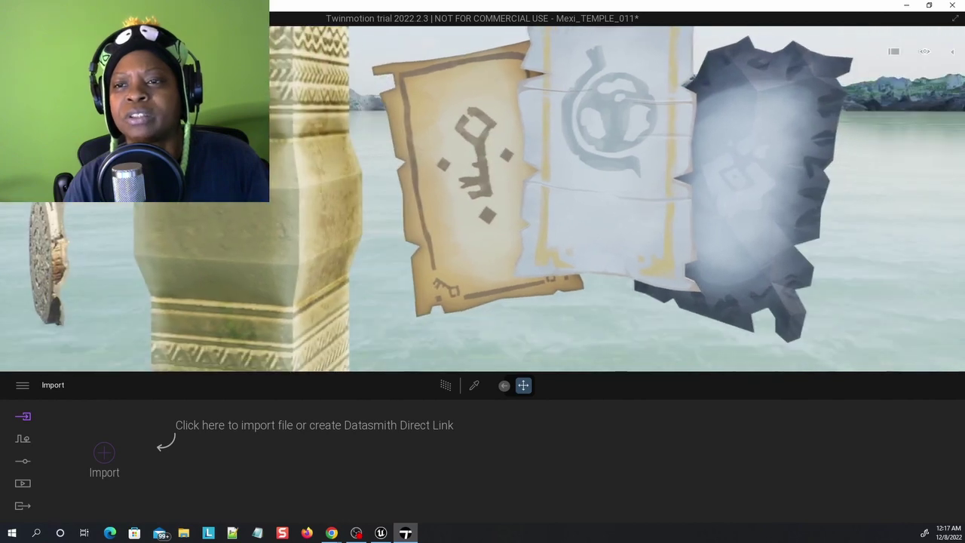
pyautogui.moveTo(483, 199)
pyautogui.mouseDown(button='right')
pyautogui.moveTo(482, 265)
pyautogui.moveTo(482, 189)
pyautogui.mouseUp(button='right')
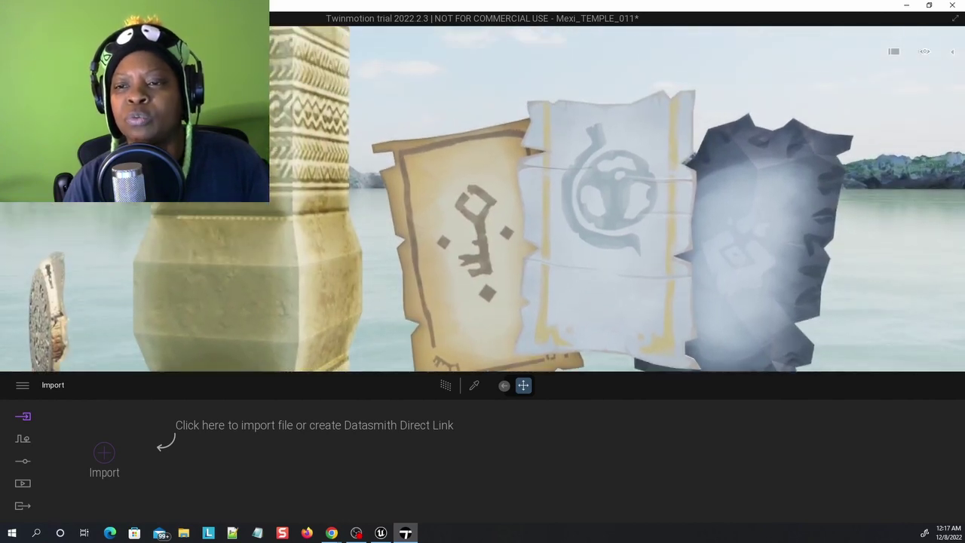
pyautogui.press('s')
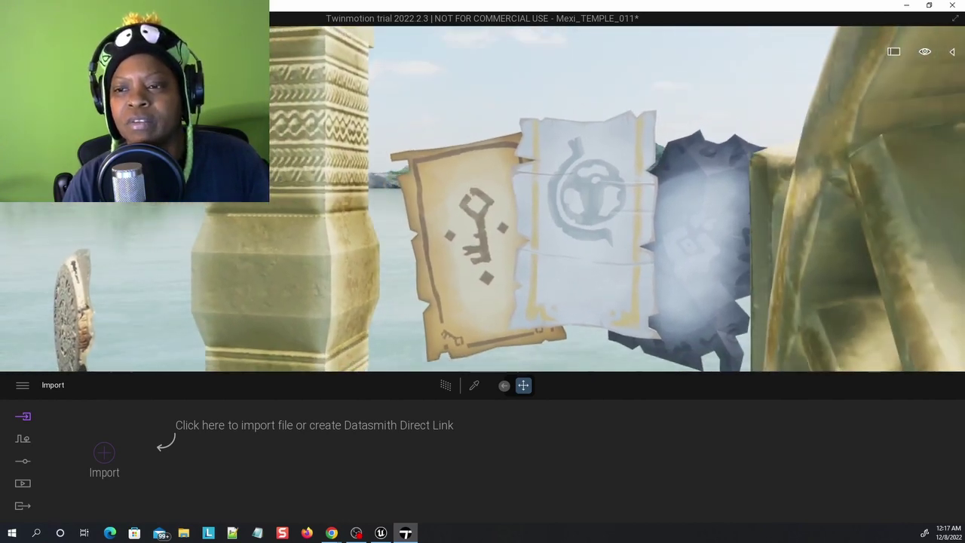
pyautogui.press('w')
pyautogui.press('a')
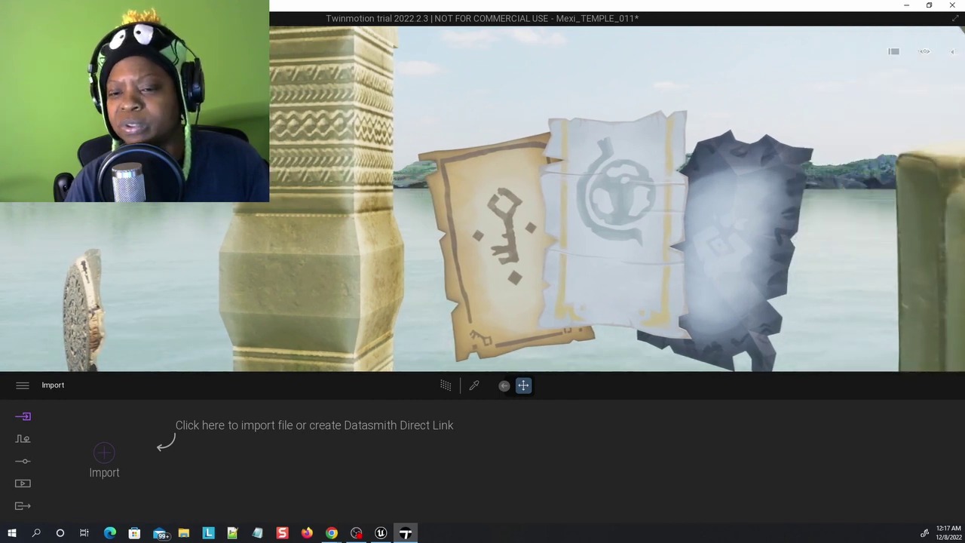
pyautogui.moveTo(483, 199); pyautogui.dragTo(483, 229, button='right')
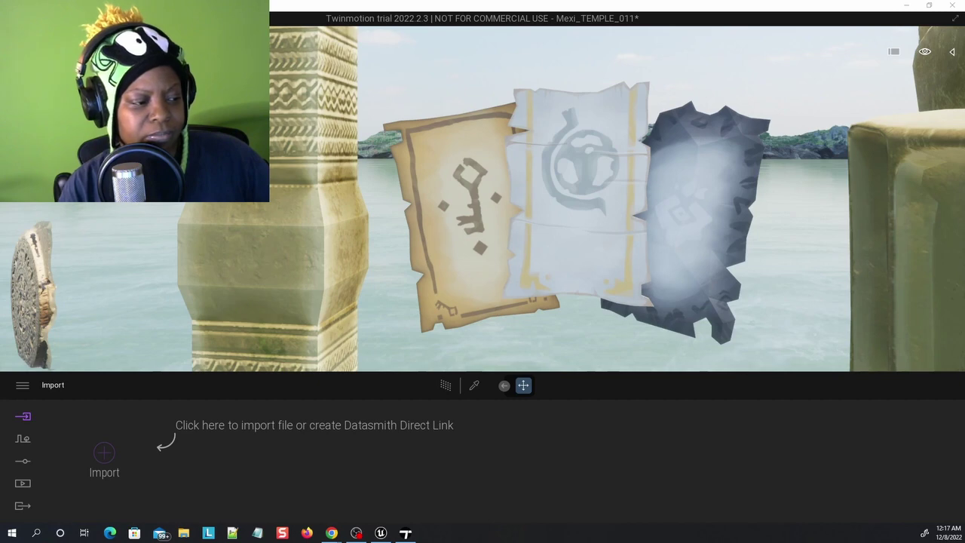
# Step: Switch to Chrome and search Google for "papal bull" in a new tab
pyautogui.hotkey('alt', 'Tab')
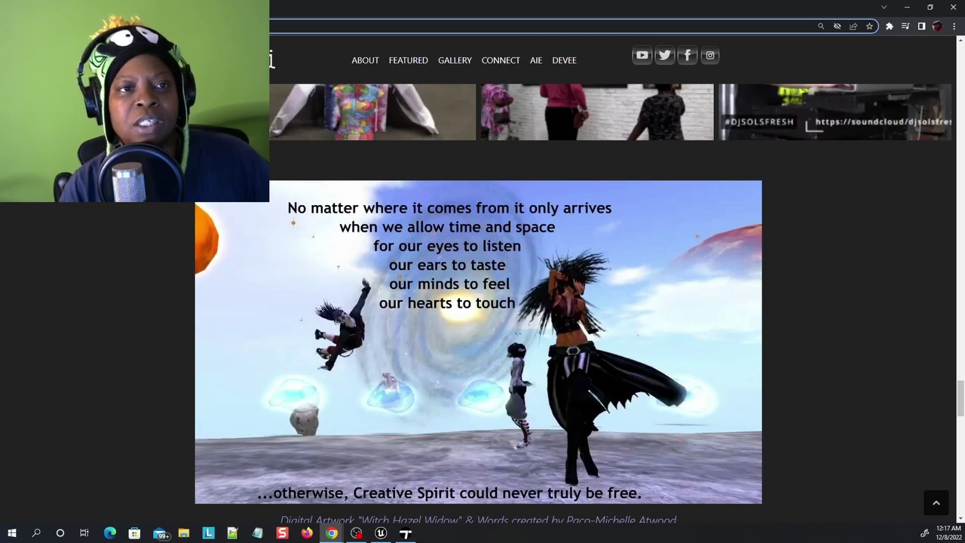
pyautogui.hotkey('ctrl', 't')
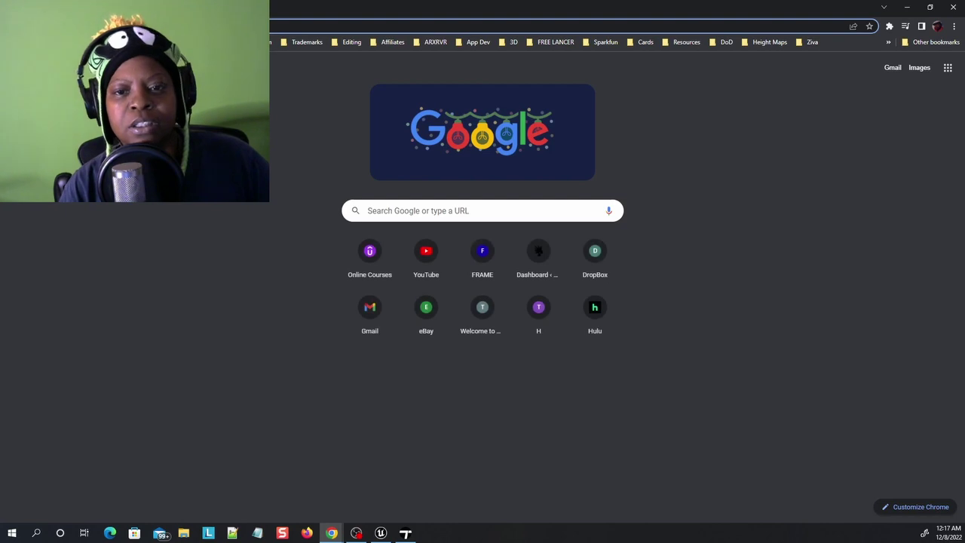
pyautogui.click(454, 212)
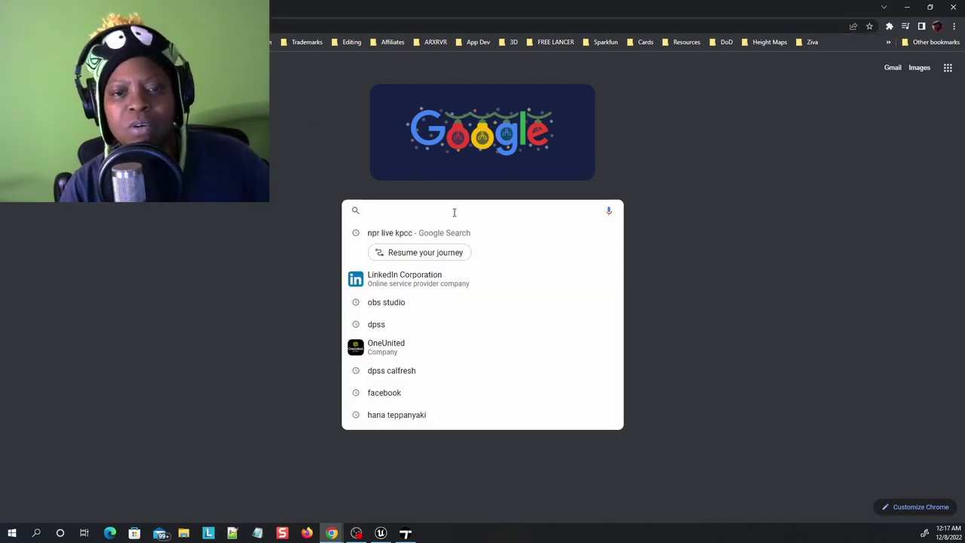
pyautogui.write('p')
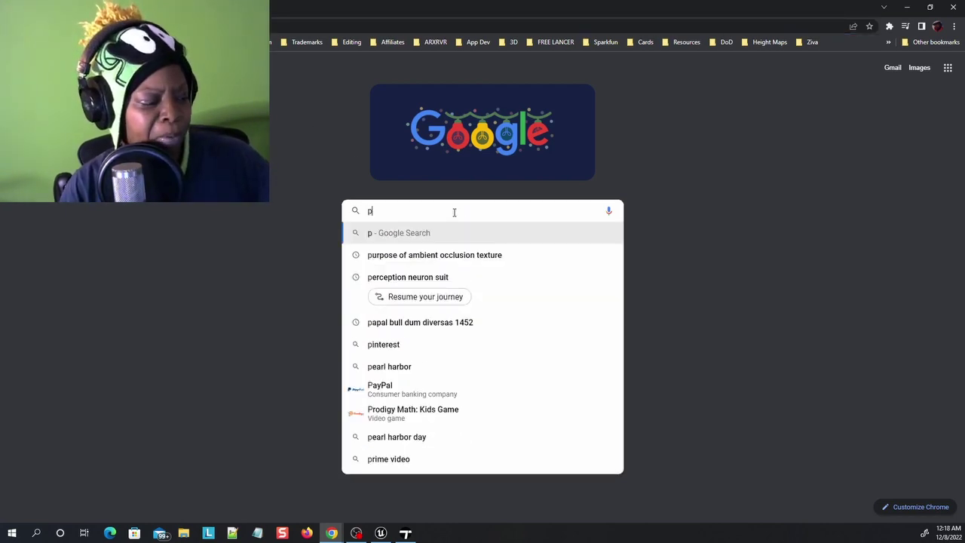
pyautogui.write('apal')
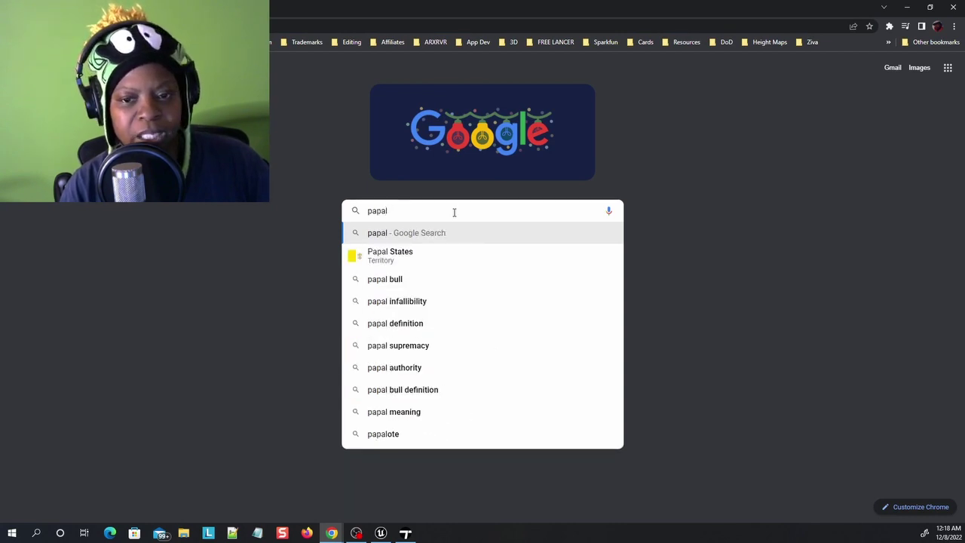
pyautogui.write(' bull')
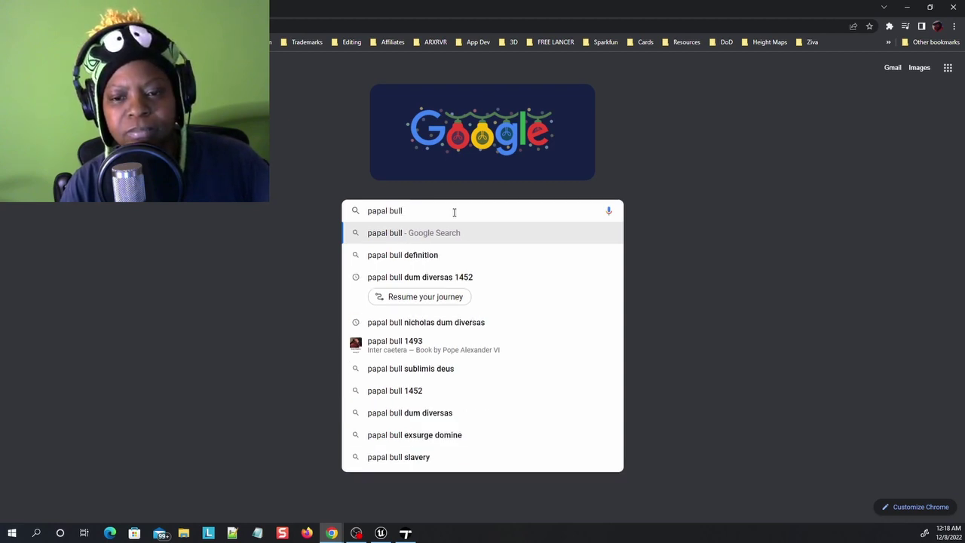
pyautogui.press('Return')
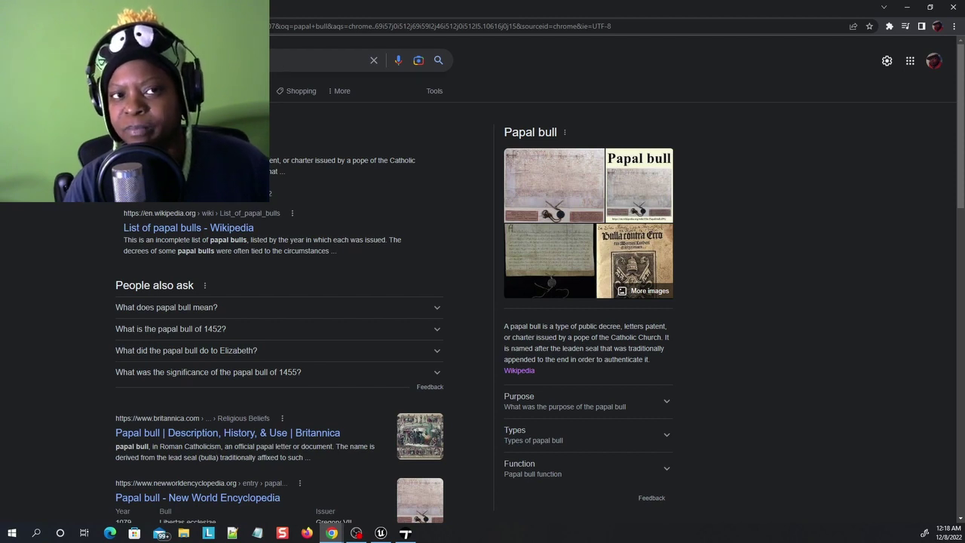
# Step: Replace the current Google query with a search for Pope Nicholas, using the matching suggestion
pyautogui.click(188, 61)
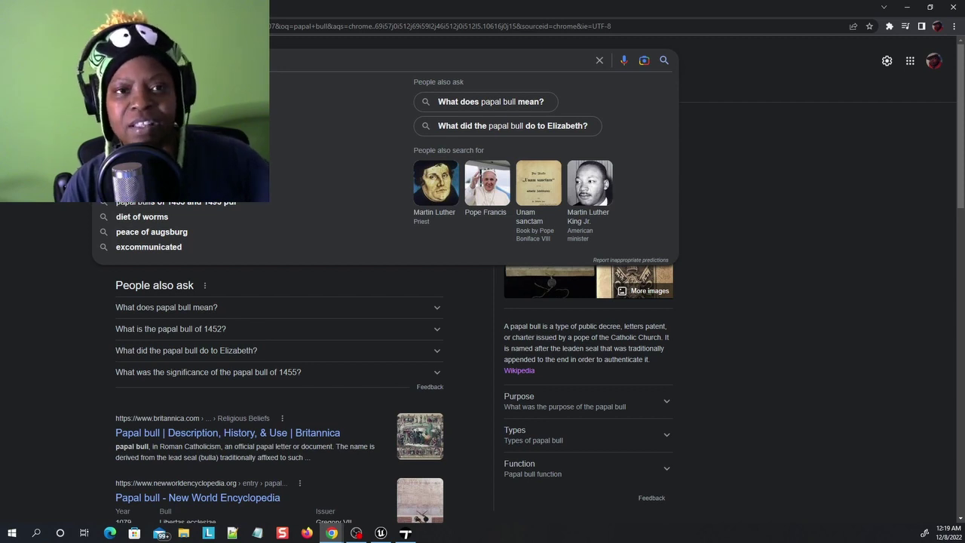
pyautogui.press('BackSpace')
pyautogui.press('BackSpace')
pyautogui.press('BackSpace')
pyautogui.press('BackSpace')
pyautogui.press('BackSpace')
pyautogui.press('BackSpace')
pyautogui.press('BackSpace')
pyautogui.press('BackSpace')
pyautogui.press('BackSpace')
pyautogui.press('BackSpace')
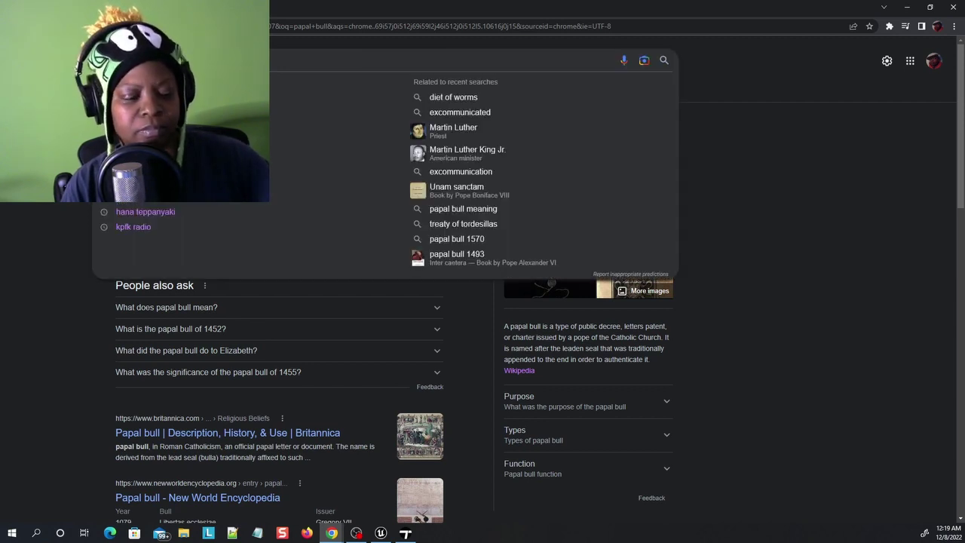
pyautogui.write('pope')
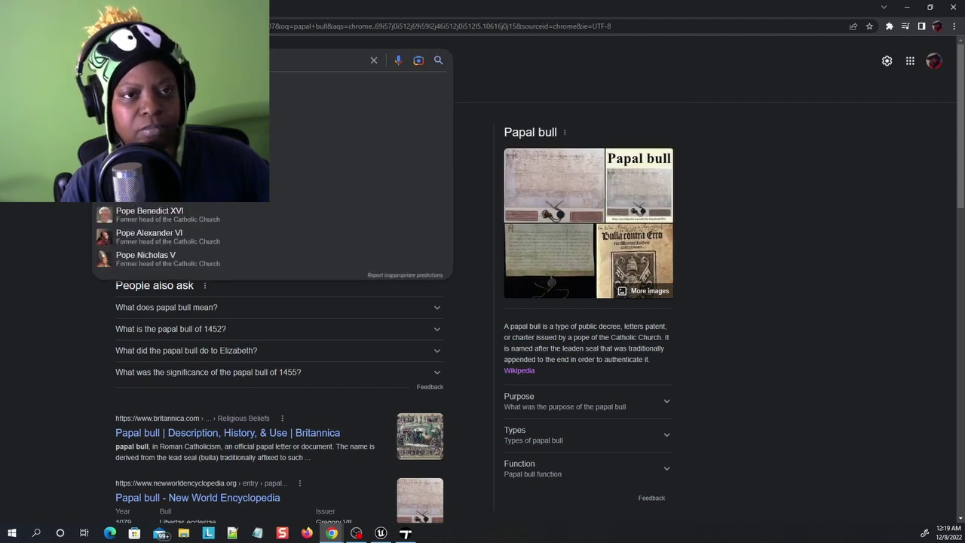
pyautogui.write(' n')
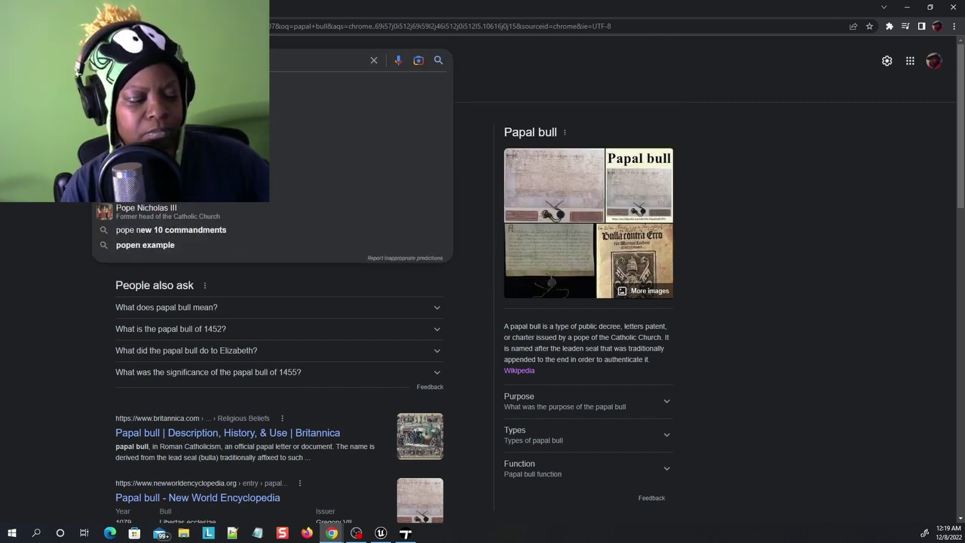
pyautogui.write('ic')
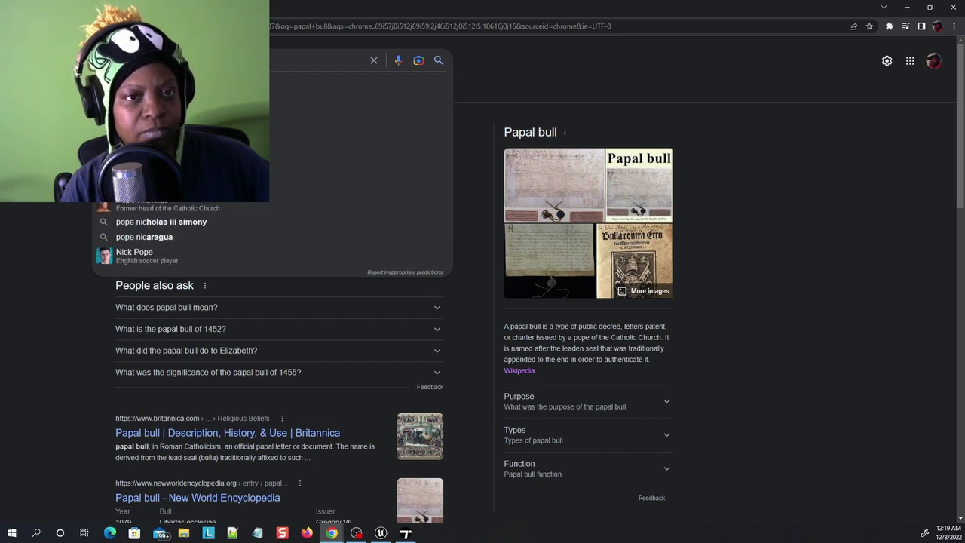
pyautogui.click(157, 206)
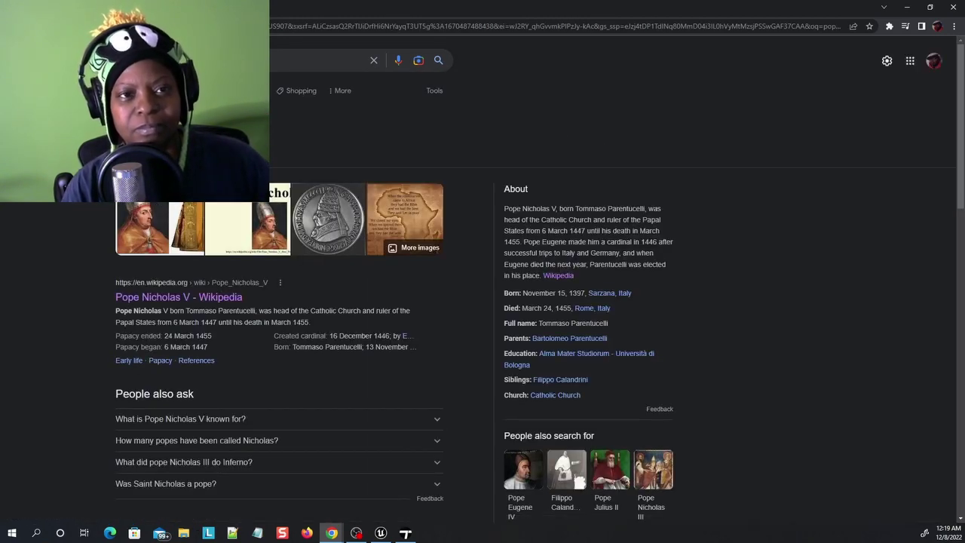
# Step: Refine the Pope Nicholas search and look through the results about the papal bull Dum Diversas
pyautogui.click(196, 61)
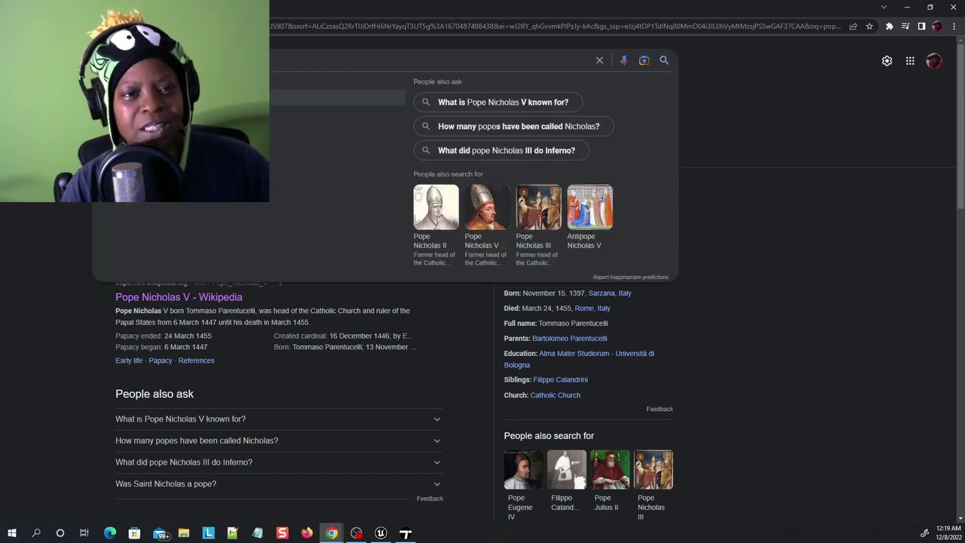
pyautogui.press('Return')
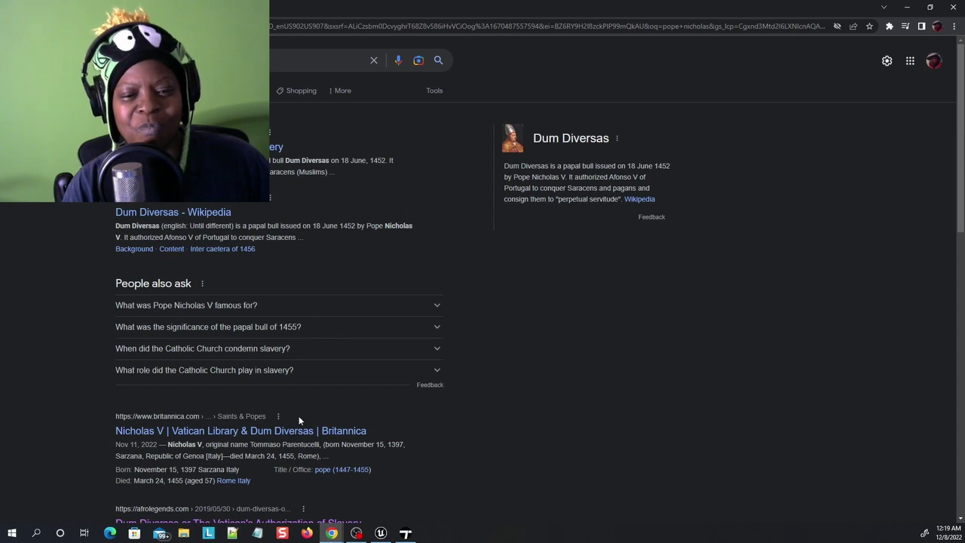
pyautogui.scroll(-2, 283, 428)
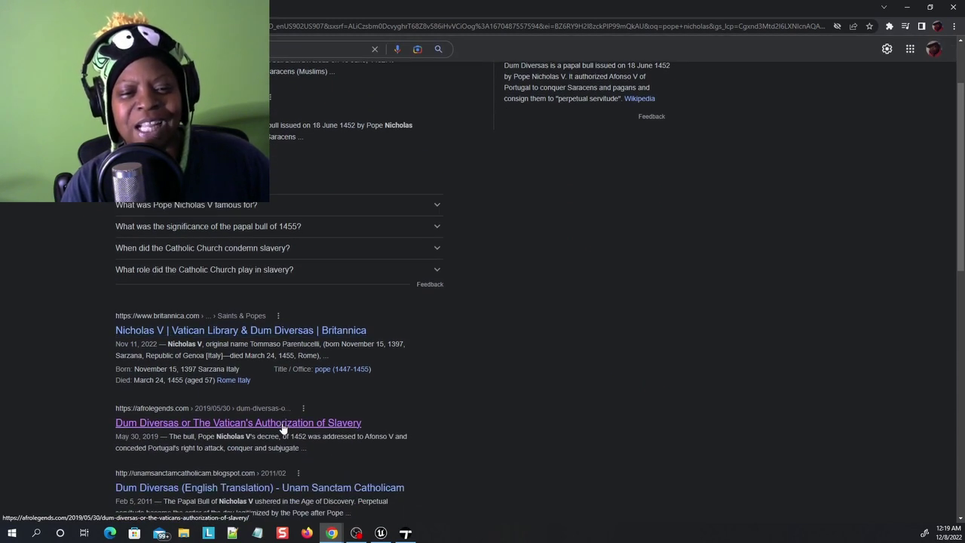
pyautogui.scroll(-2, 283, 428)
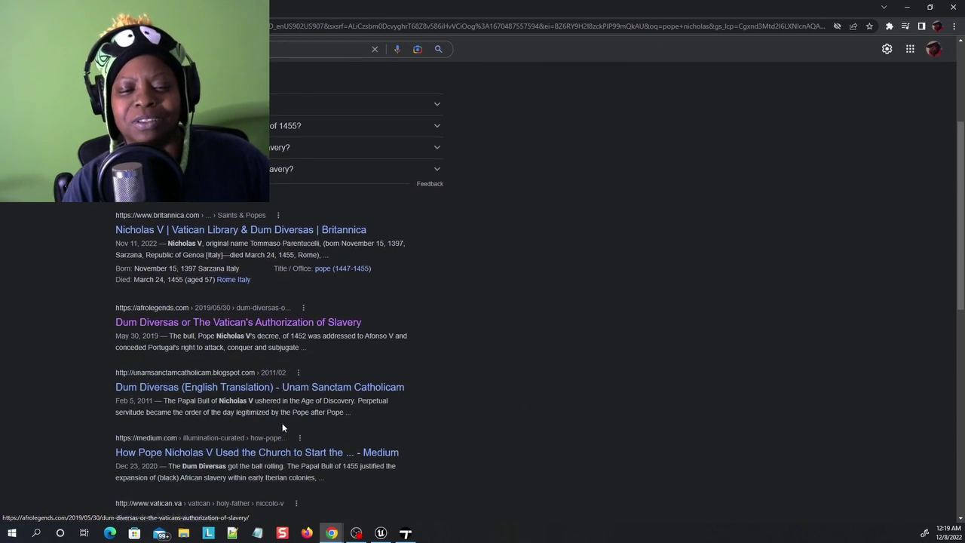
pyautogui.scroll(-1, 284, 428)
pyautogui.scroll(-2, 283, 428)
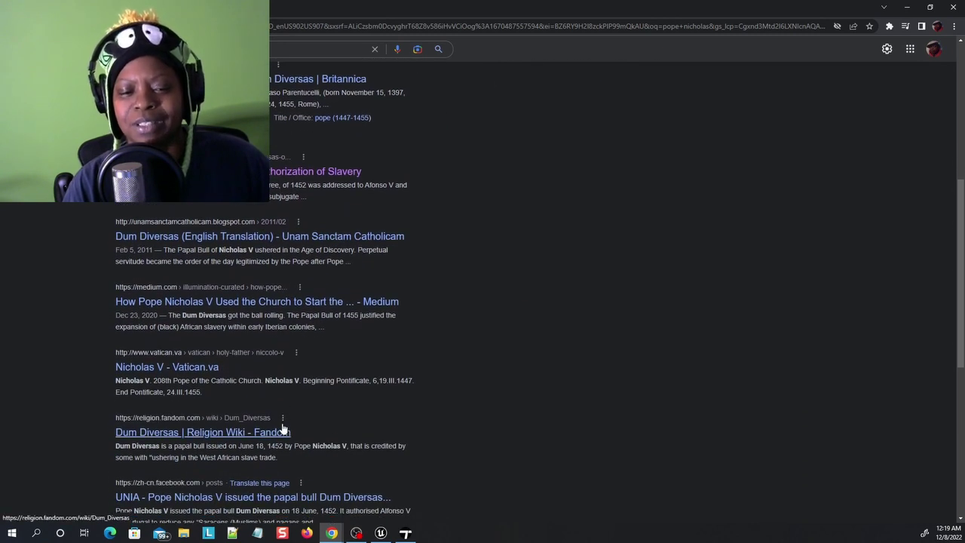
pyautogui.scroll(-1, 284, 428)
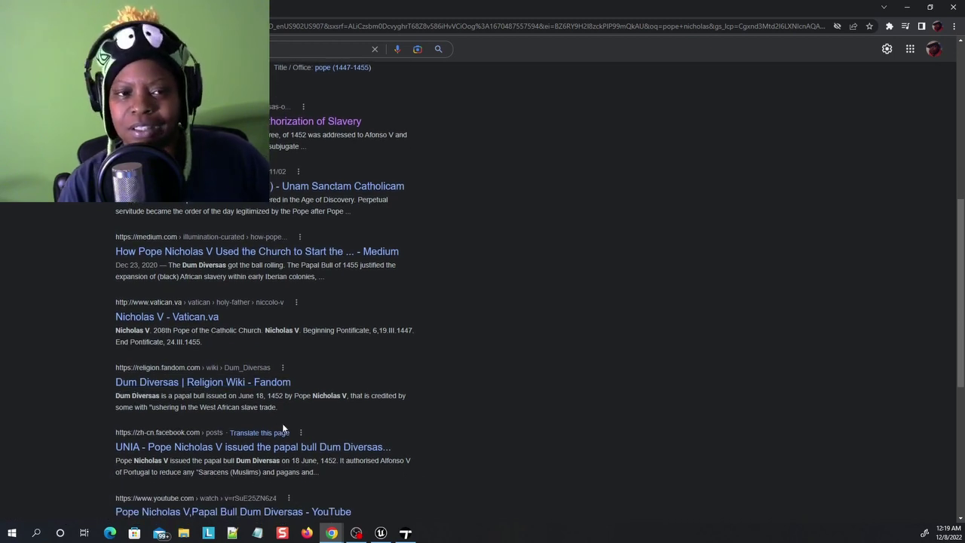
pyautogui.scroll(5, 361, 413)
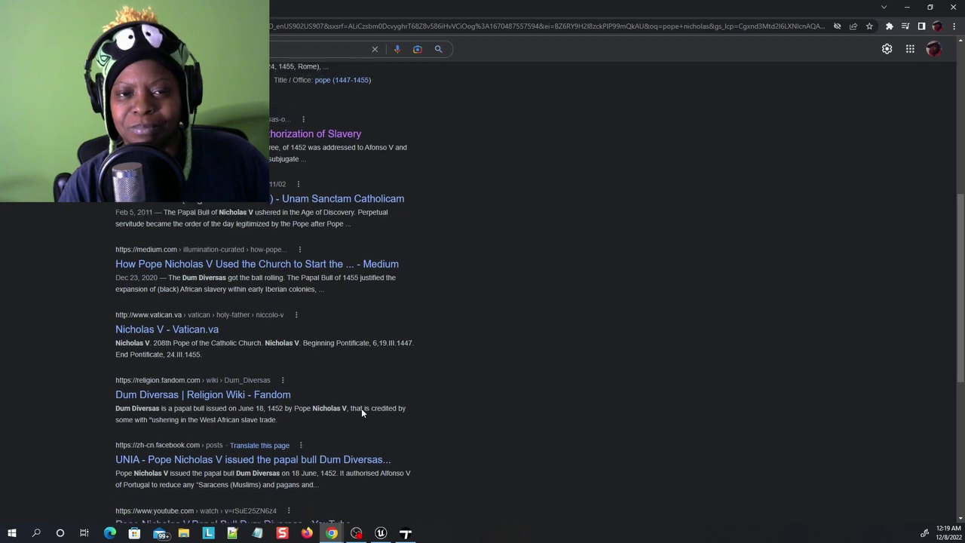
pyautogui.scroll(2, 361, 413)
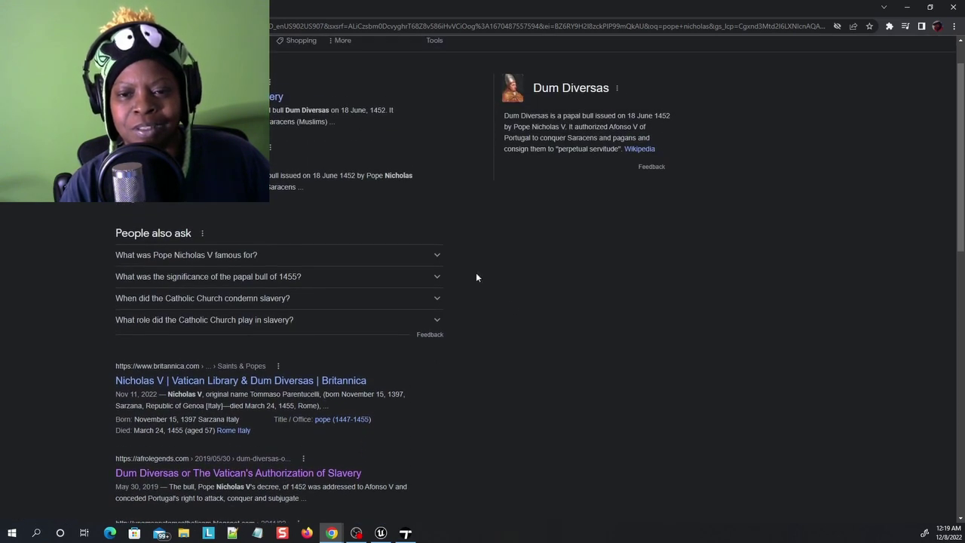
pyautogui.scroll(1, 309, 268)
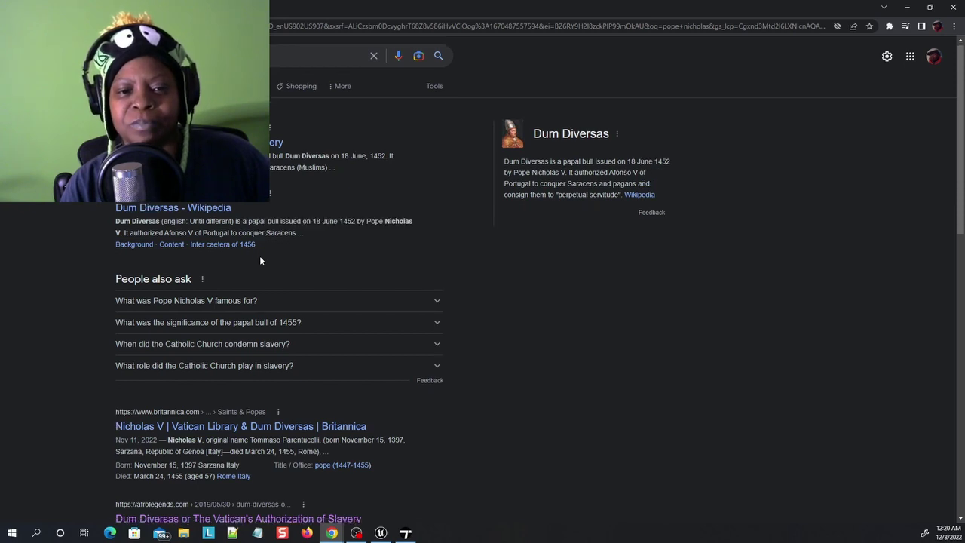
# Step: Expand the related question "What was the significance of the papal bull of 1455?" and read its answer
pyautogui.scroll(-1, 259, 261)
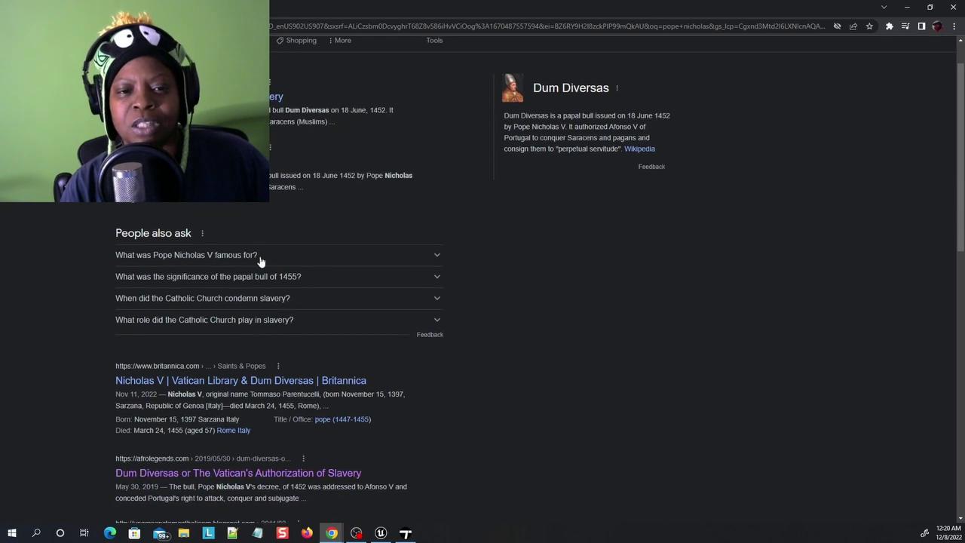
pyautogui.click(439, 278)
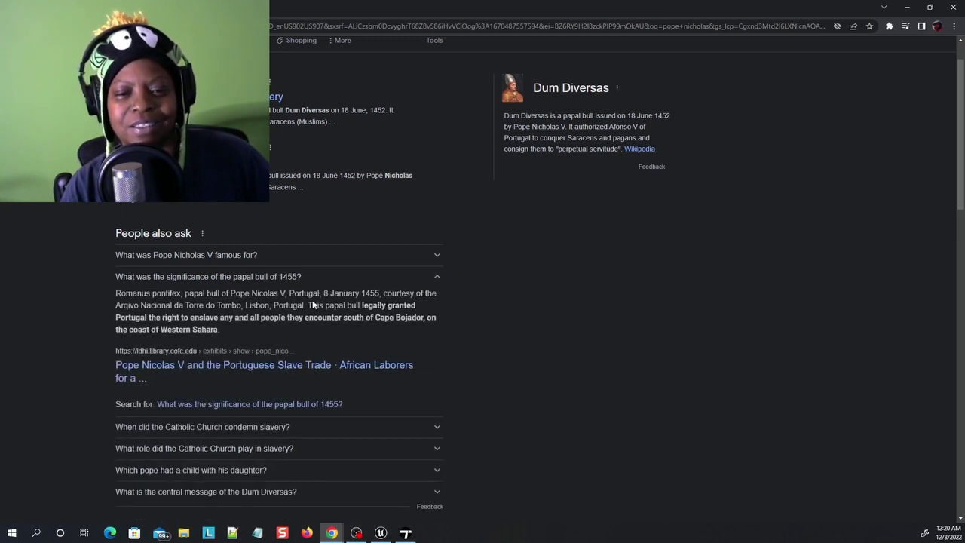
pyautogui.scroll(1, 270, 168)
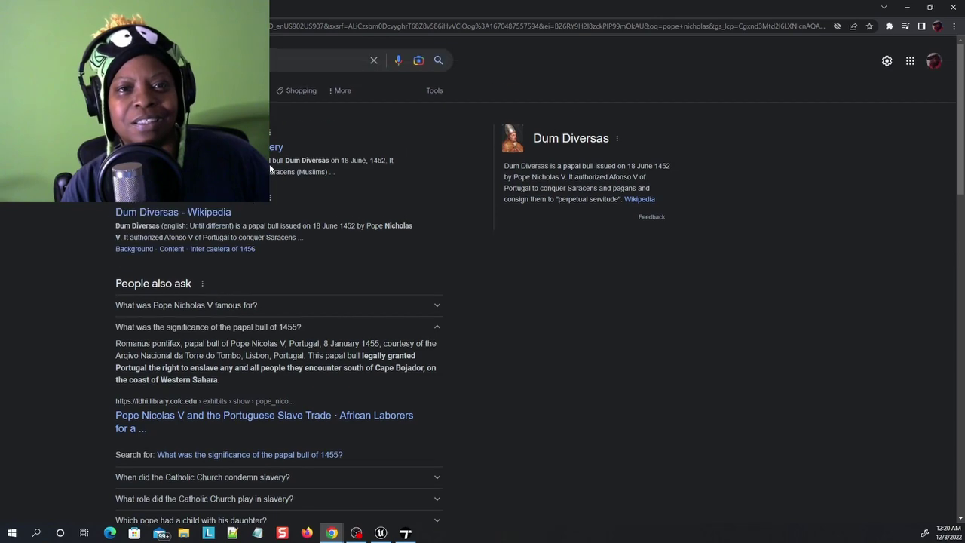
# Step: Open the afrolegends.com article "Dum Diversas or The Vatican's Authorization of Slavery" from the search results
pyautogui.scroll(-5, 270, 170)
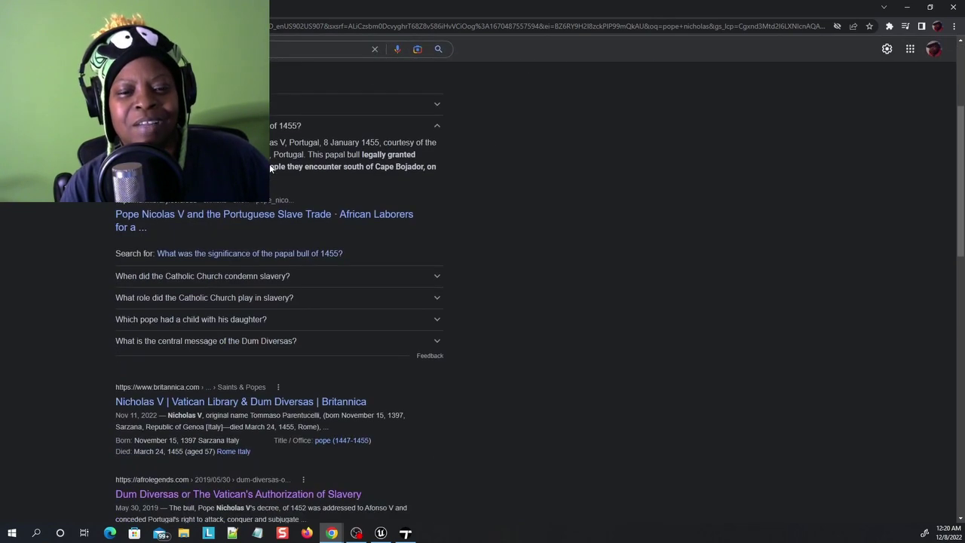
pyautogui.scroll(-2, 271, 170)
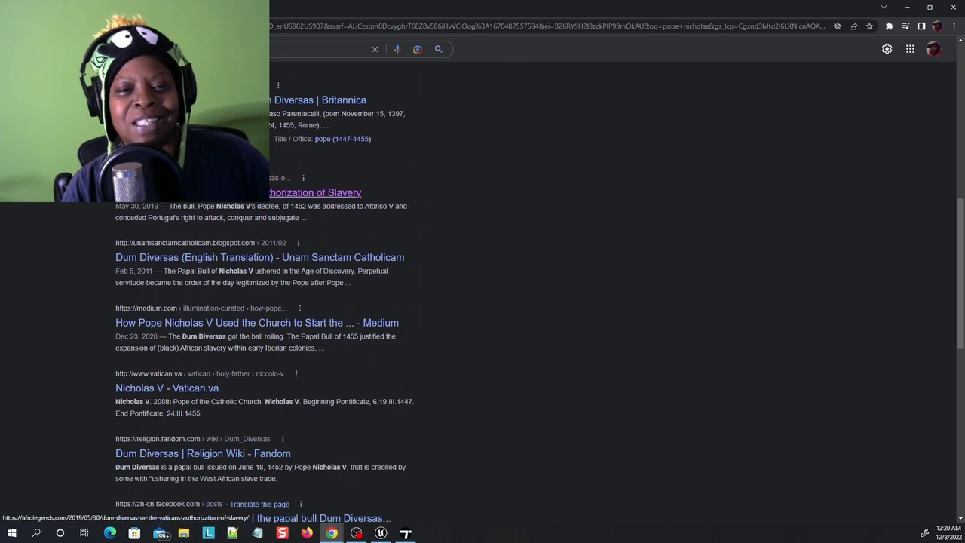
pyautogui.click(248, 193)
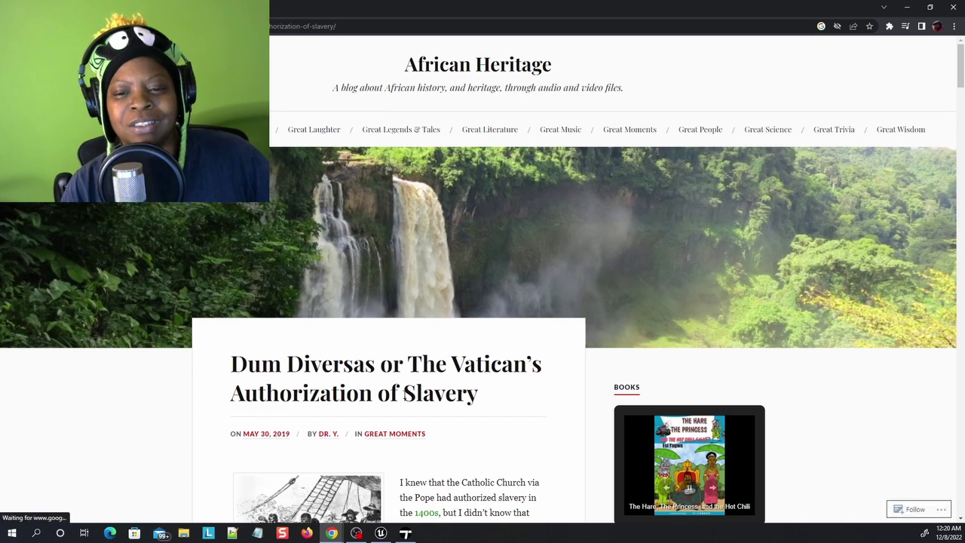
# Step: Read the article's introduction and the quoted decree of Pope Nicholas V
pyautogui.scroll(-3, 404, 394)
pyautogui.scroll(-2, 404, 397)
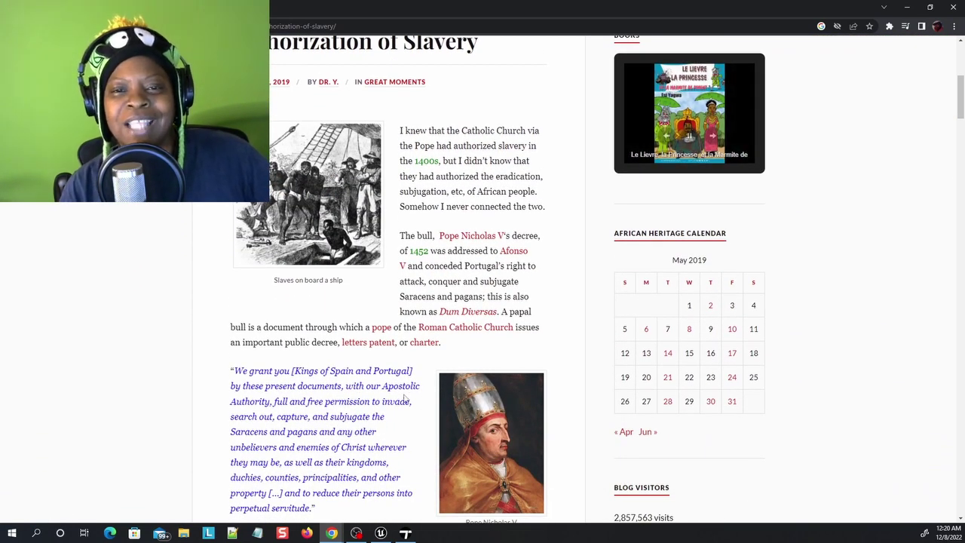
pyautogui.scroll(-1, 404, 398)
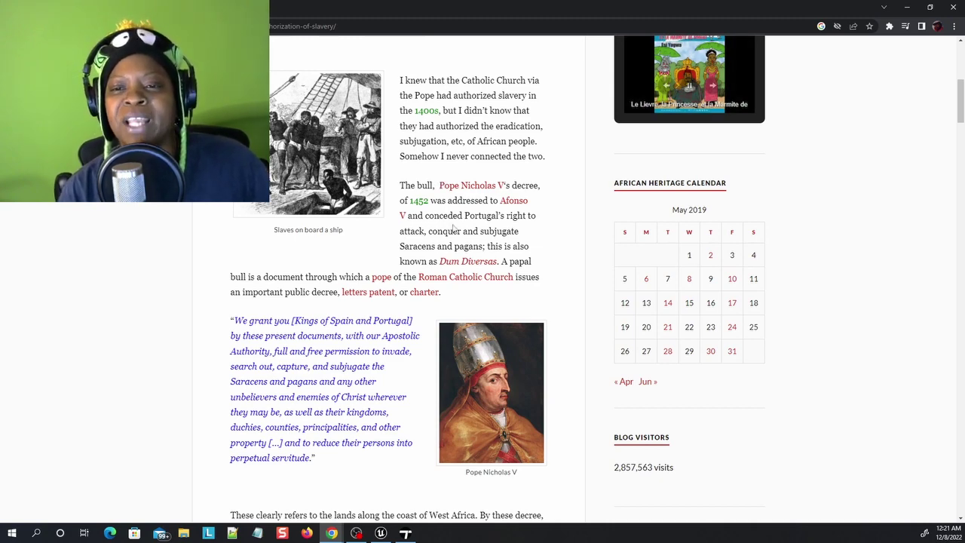
pyautogui.scroll(4, 453, 229)
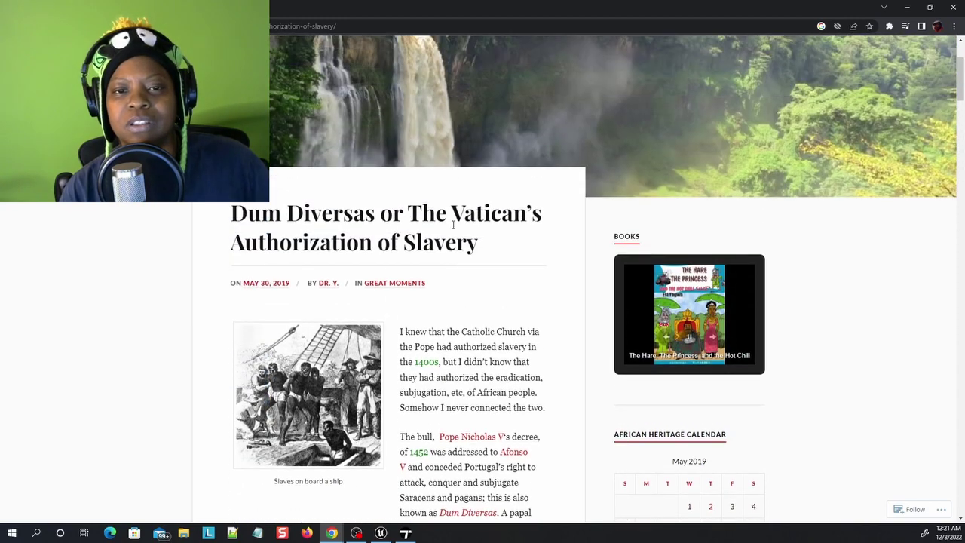
# Step: Examine the rest of the article, including the scanned pages of Pope Nicholas V's papal bull
pyautogui.scroll(-6, 453, 223)
pyautogui.scroll(-3, 453, 226)
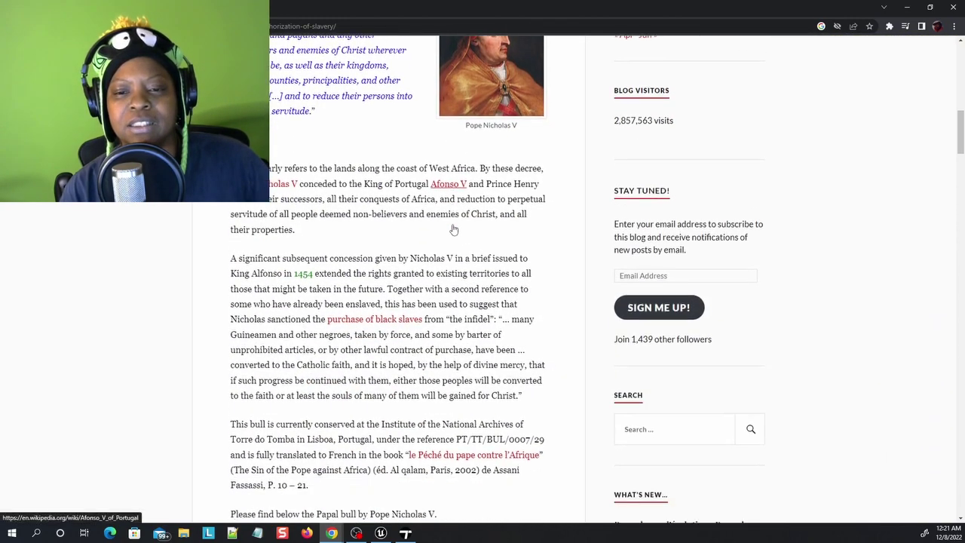
pyautogui.scroll(-2, 453, 228)
pyautogui.scroll(-4, 453, 228)
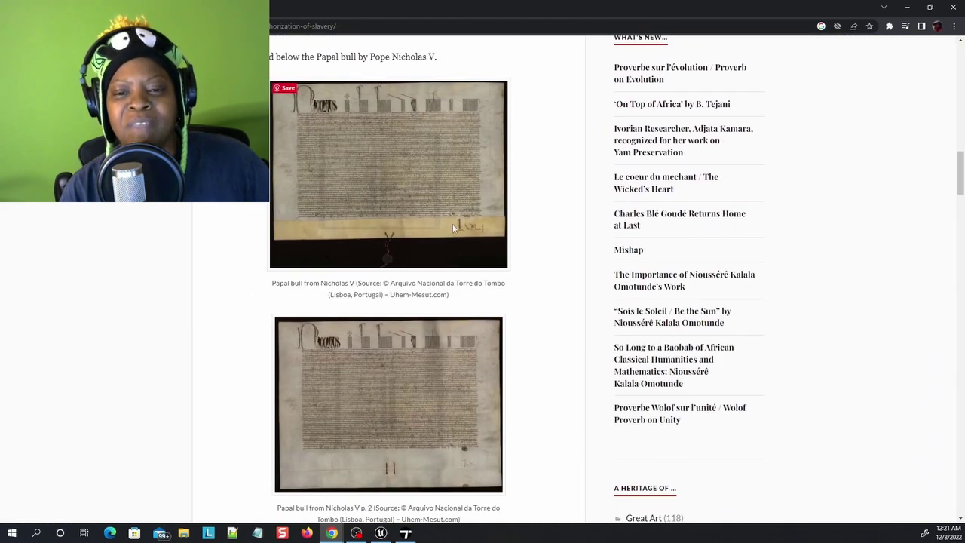
pyautogui.scroll(-3, 453, 229)
pyautogui.scroll(-3, 453, 229)
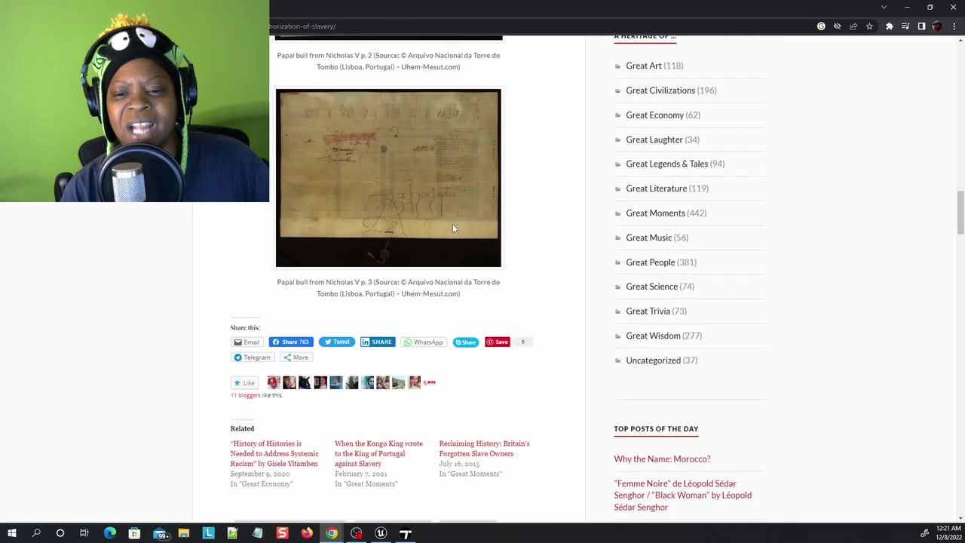
pyautogui.scroll(15, 452, 224)
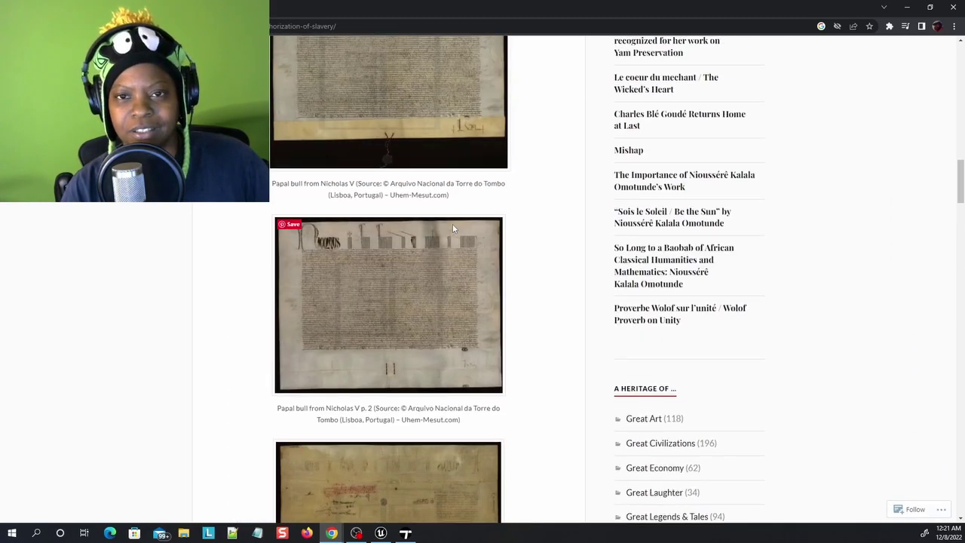
# Step: Return to the article's introduction and go through it again, past the papal bull scans to the related posts
pyautogui.scroll(4, 453, 224)
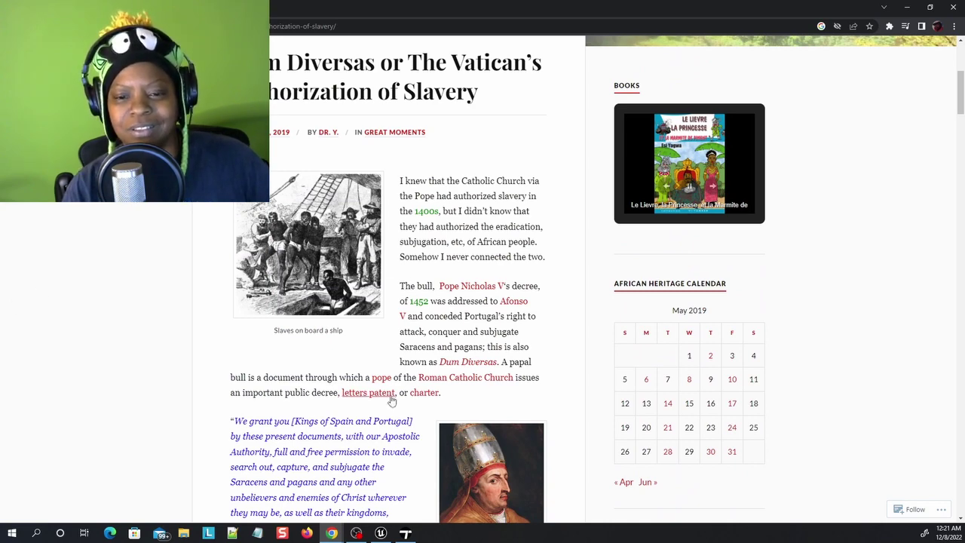
pyautogui.scroll(-2, 388, 408)
pyautogui.scroll(-4, 388, 408)
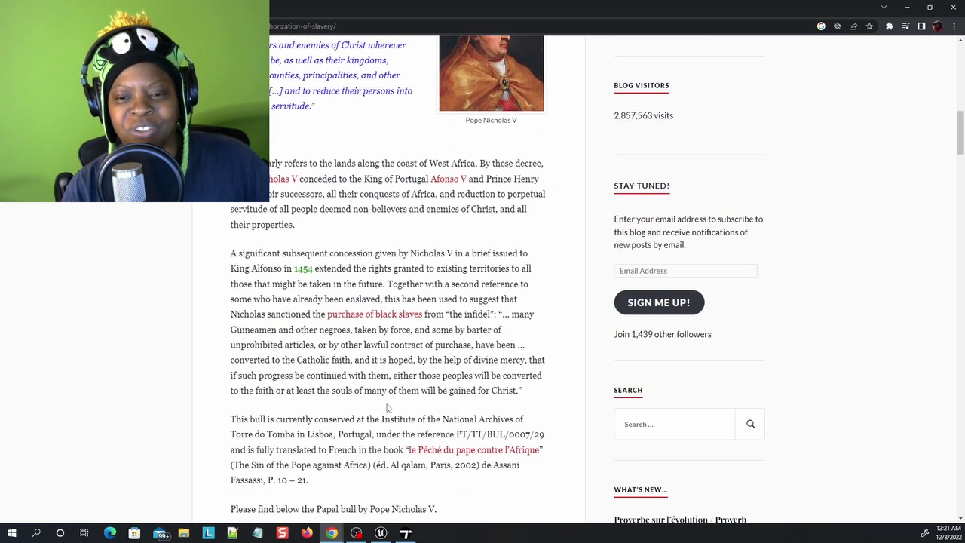
pyautogui.scroll(-7, 388, 407)
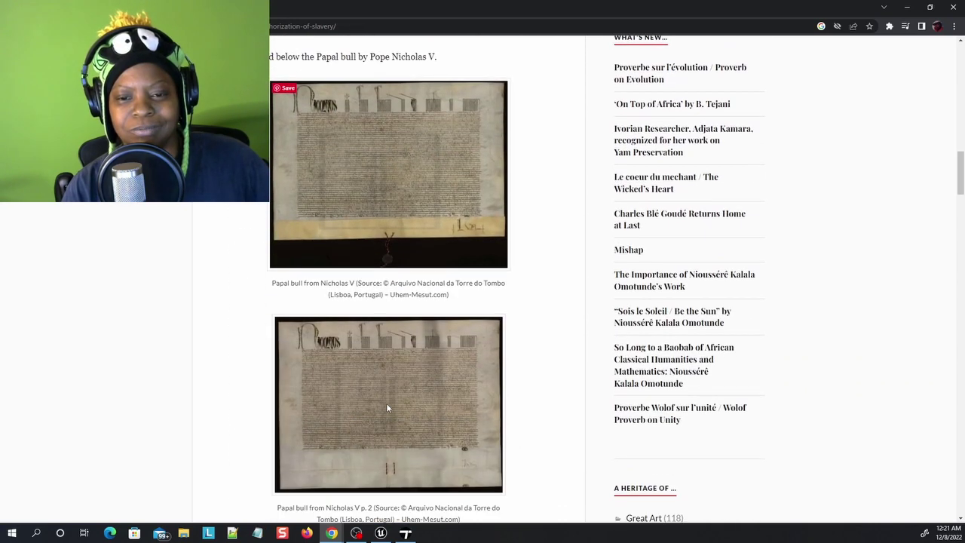
pyautogui.scroll(-6, 387, 408)
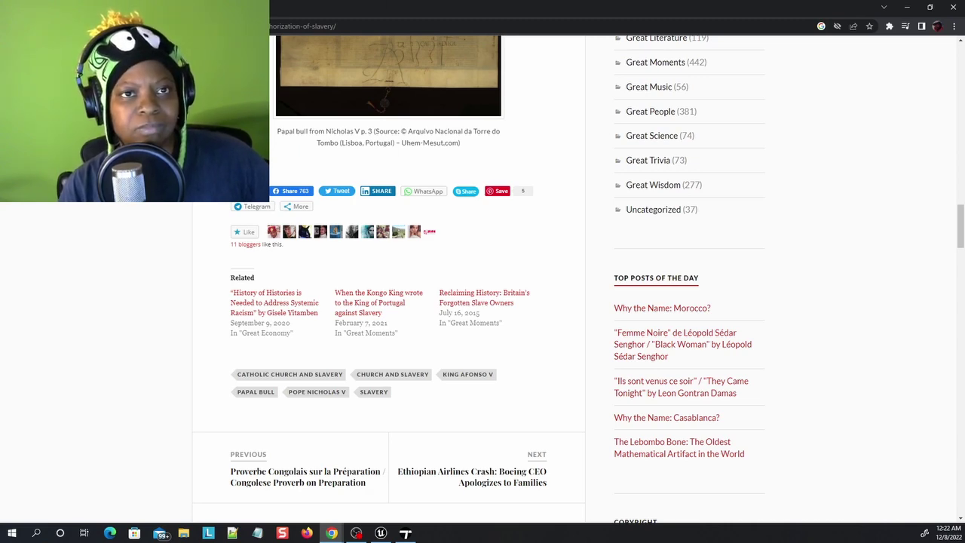
# Step: Switch to Twinmotion and examine the three parchment scrolls hanging between the temple columns from several angles
pyautogui.hotkey('ctrl', 'Tab')
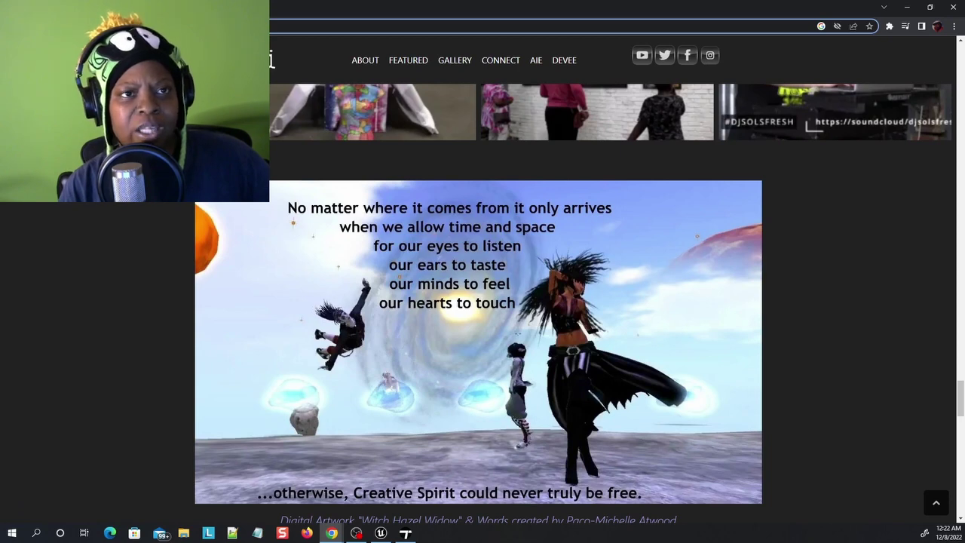
pyautogui.click(406, 533)
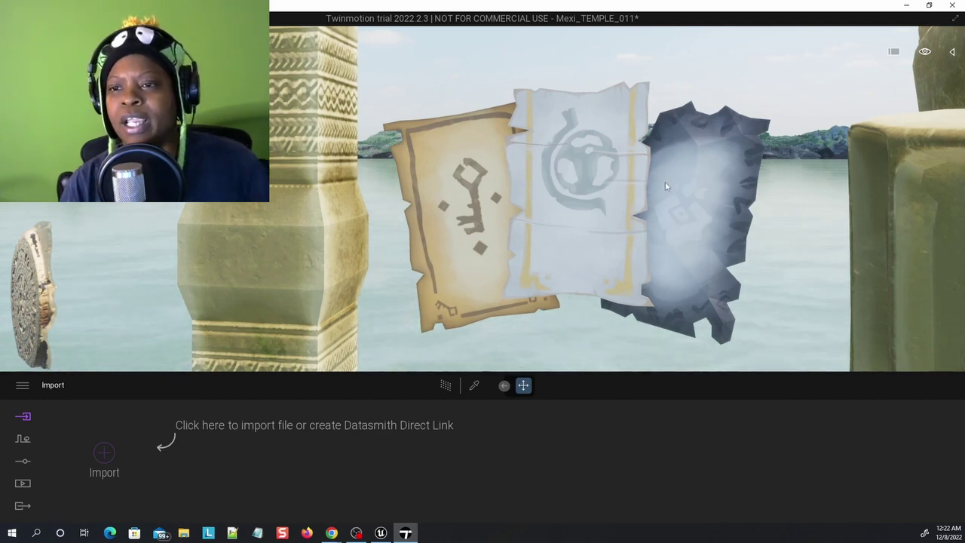
pyautogui.press('Left')
pyautogui.press('Left')
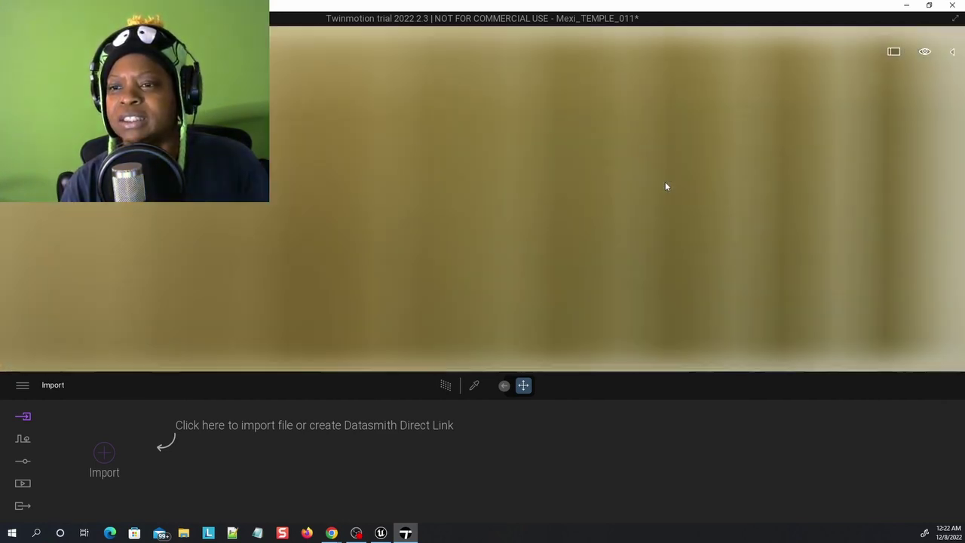
pyautogui.press('Right')
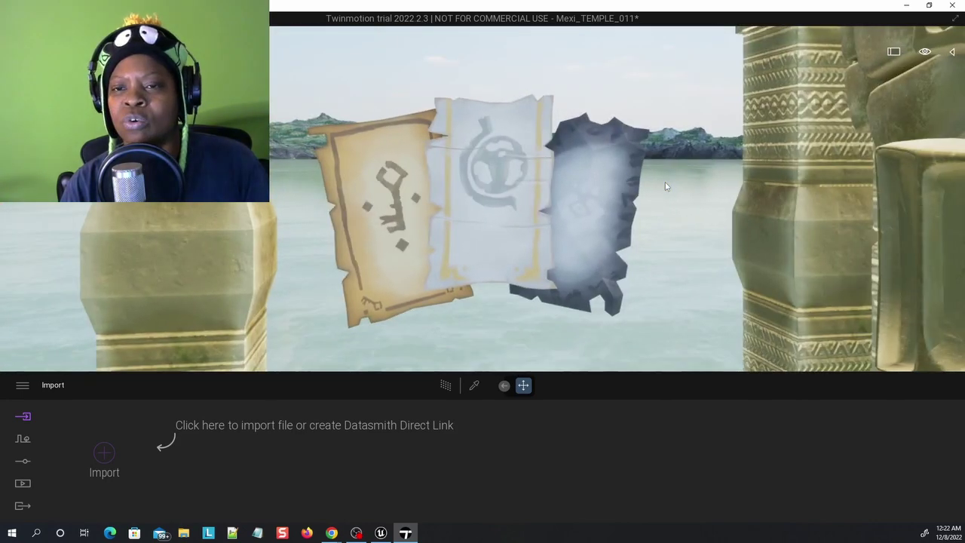
pyautogui.press('Left')
pyautogui.press('Left')
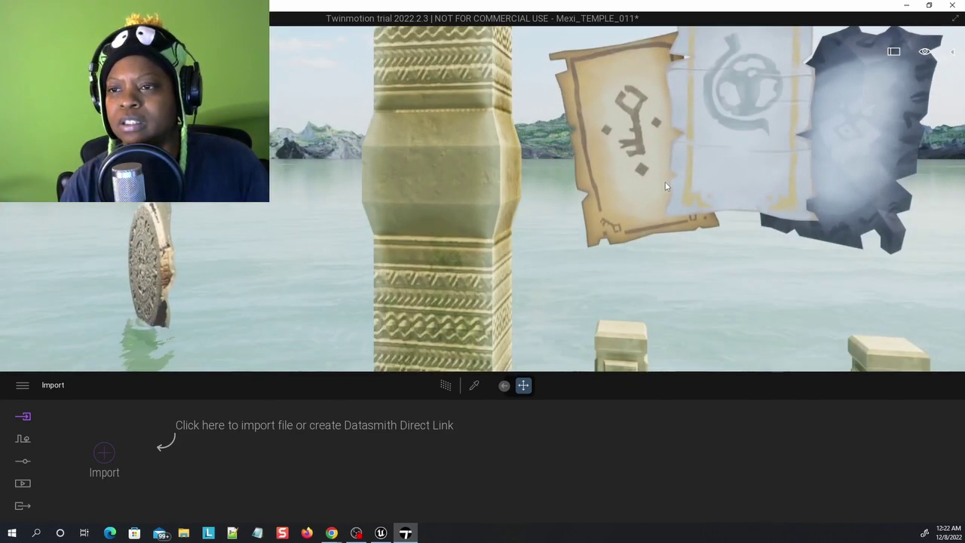
pyautogui.press('Down')
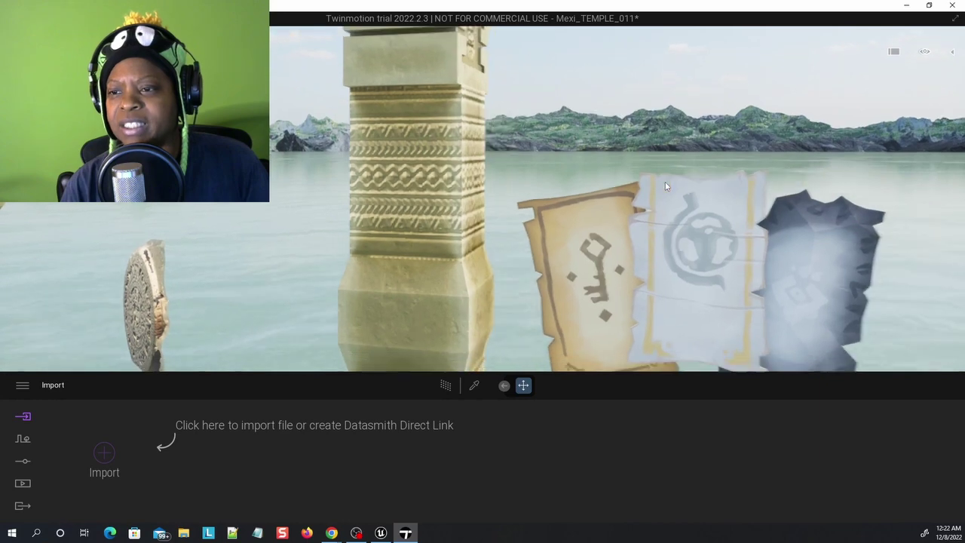
pyautogui.press('Left')
pyautogui.press('Right')
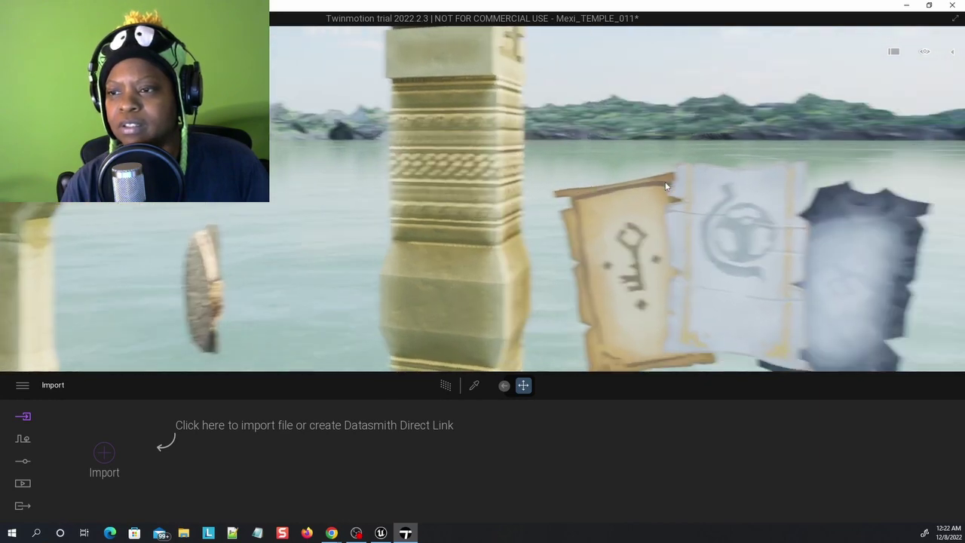
pyautogui.press('Up')
pyautogui.press('Down')
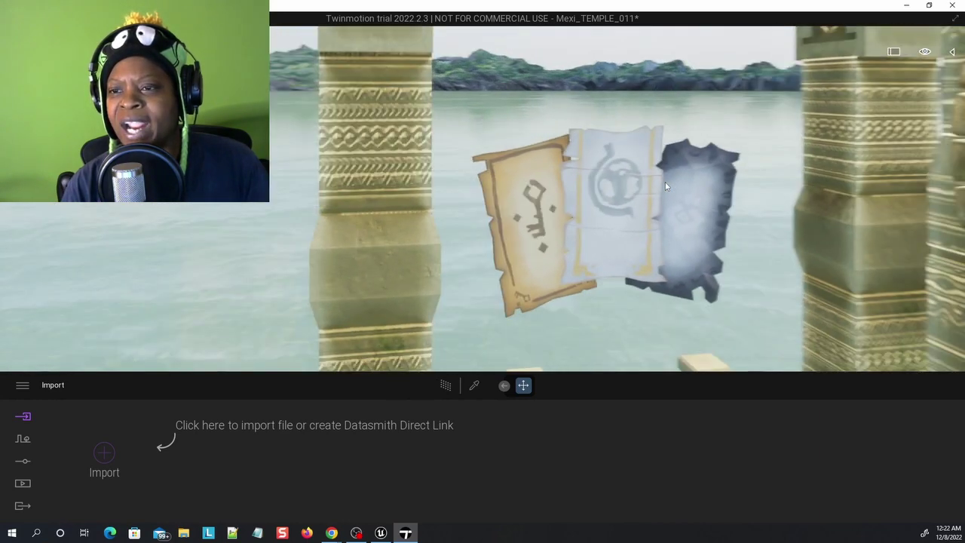
# Step: View the jeweled head statue, and pull back over the water until the whole temple and its floating stone artifacts are in view
pyautogui.press('Right')
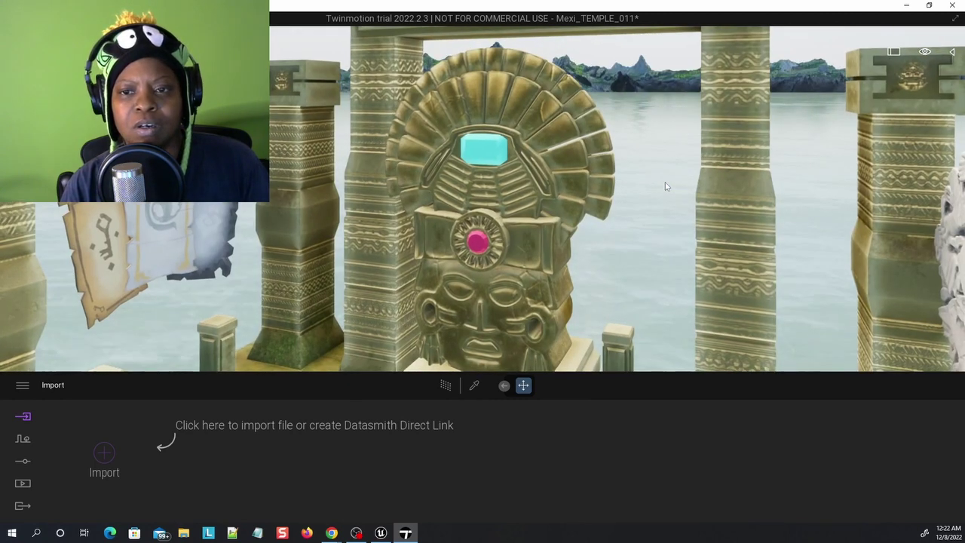
pyautogui.press('pageup')
pyautogui.press('Up')
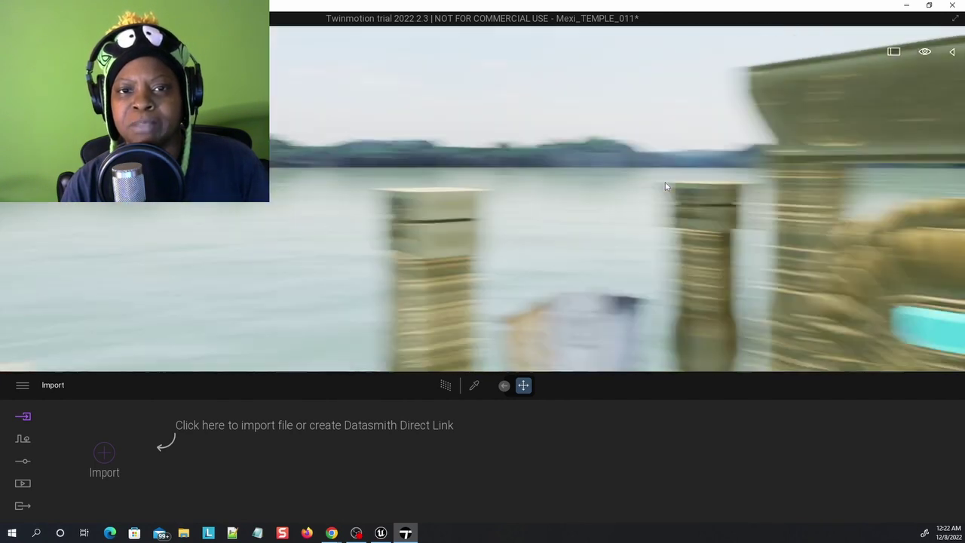
pyautogui.press('Up')
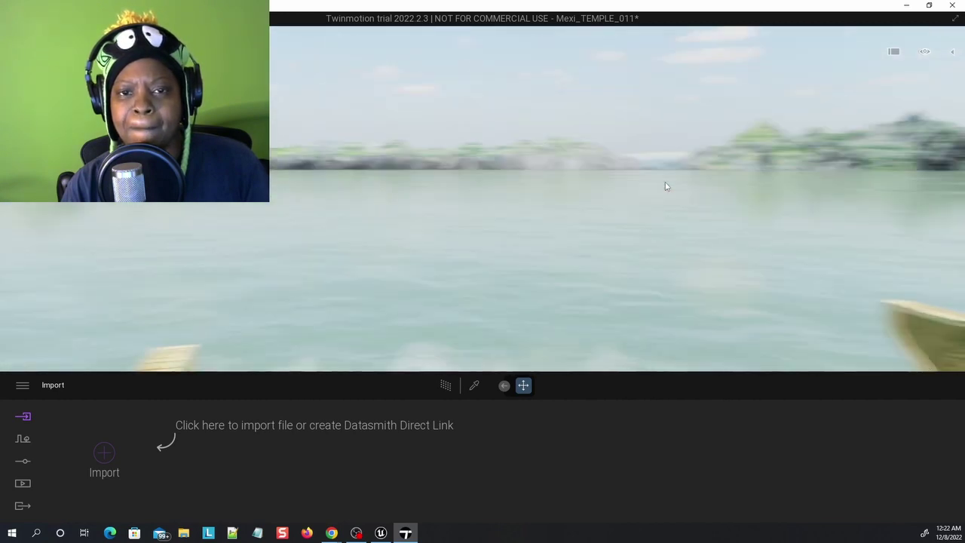
pyautogui.press('Left')
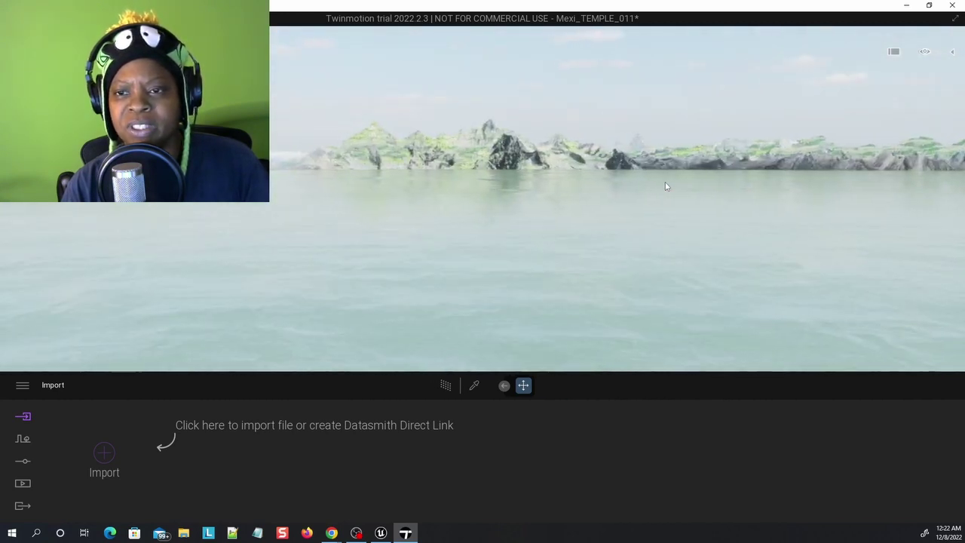
pyautogui.press('Left')
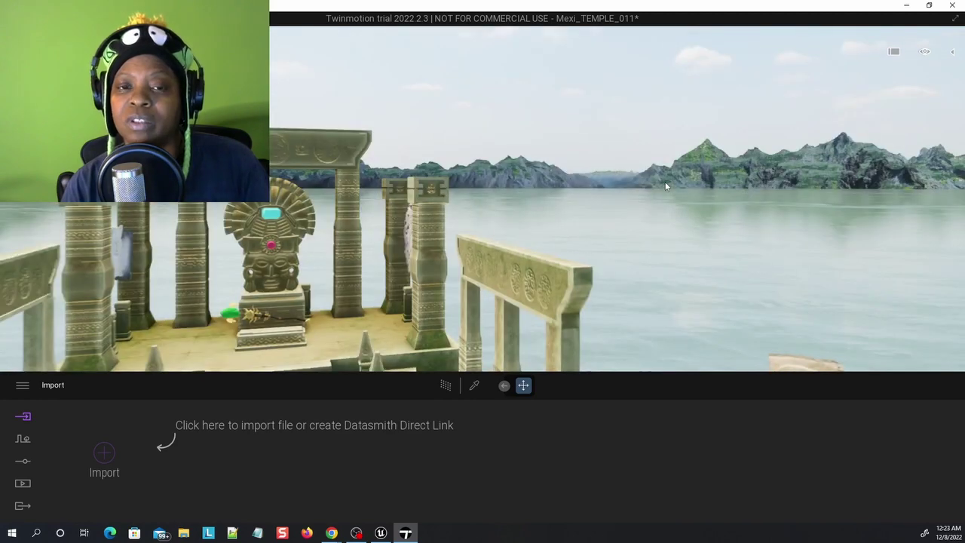
pyautogui.press('Down')
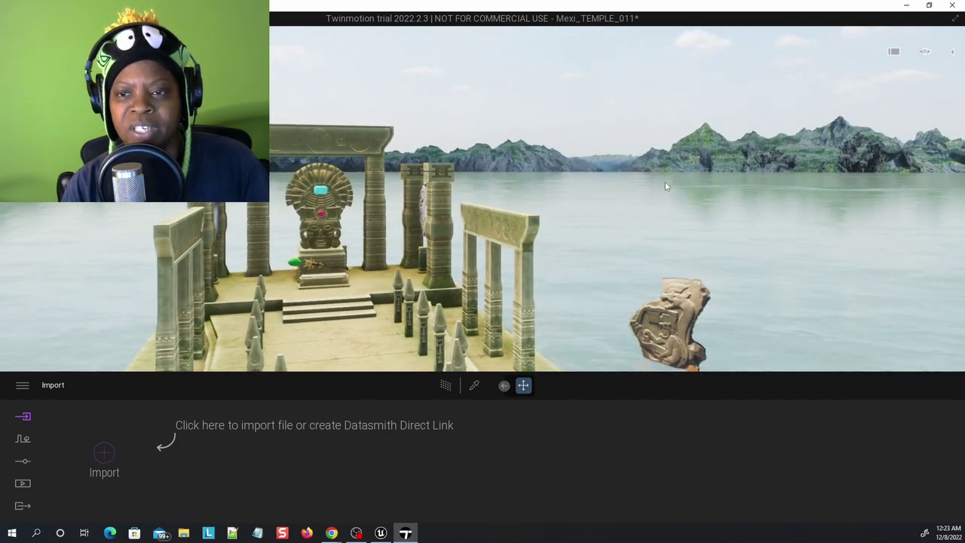
pyautogui.press('Up')
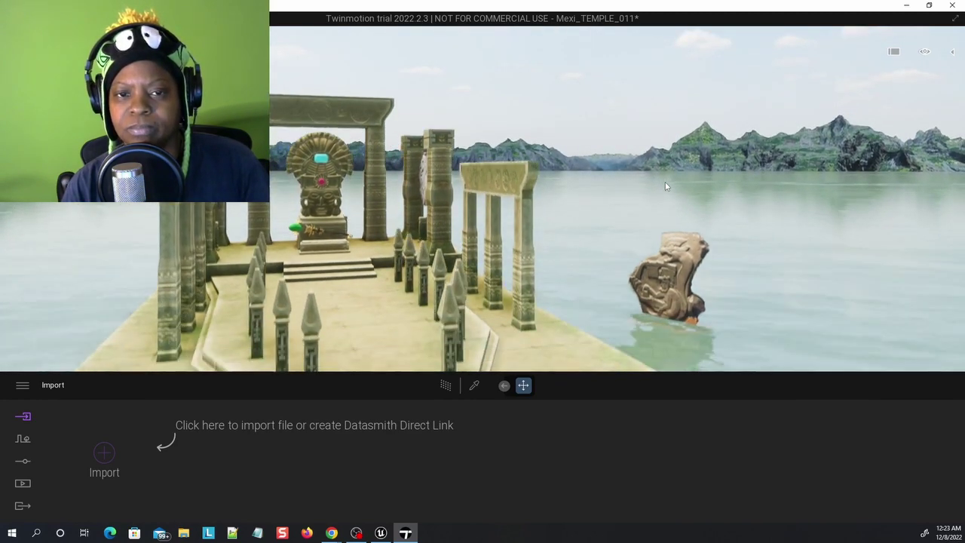
pyautogui.press('Right')
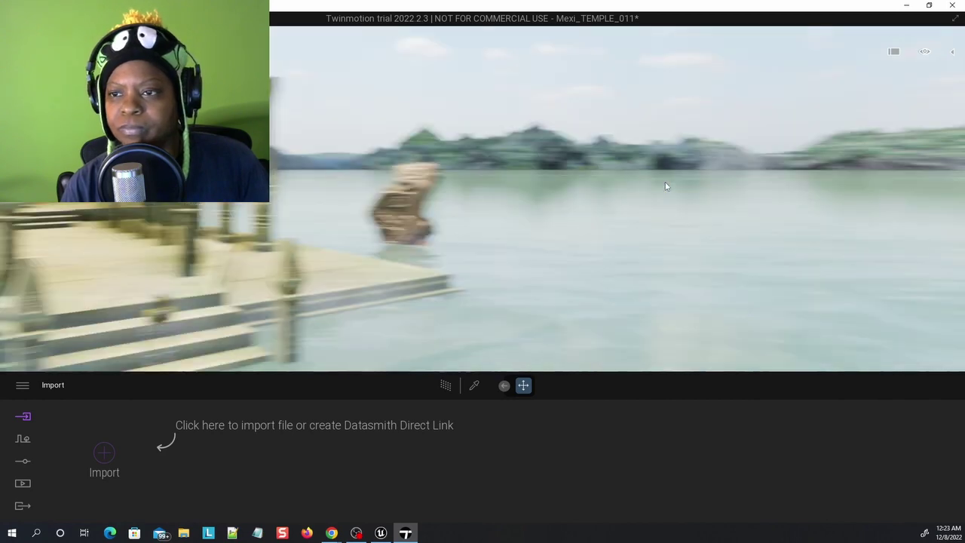
pyautogui.press('Right')
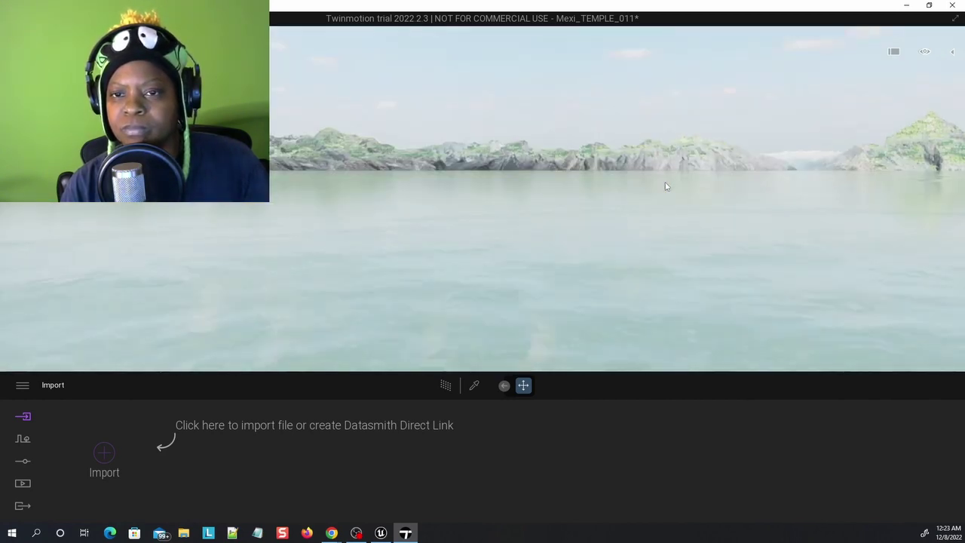
pyautogui.moveTo(666, 186); pyautogui.dragTo(665, 184, button='right')
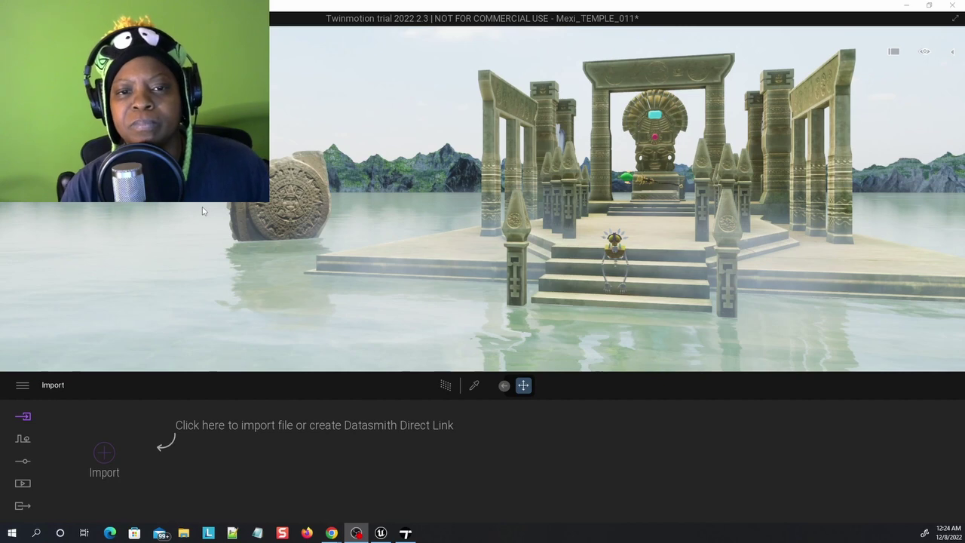
pyautogui.moveTo(202, 208); pyautogui.dragTo(202, 211, button='right')
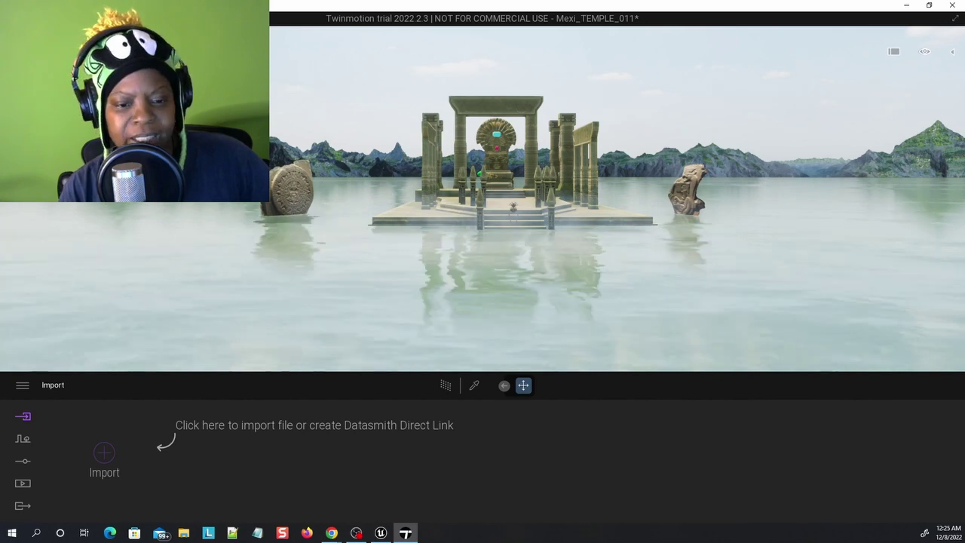
# Step: Switch to Unreal Editor and fly over the TempleLevel_001 landscape to examine its mountains and valleys
pyautogui.click(382, 534)
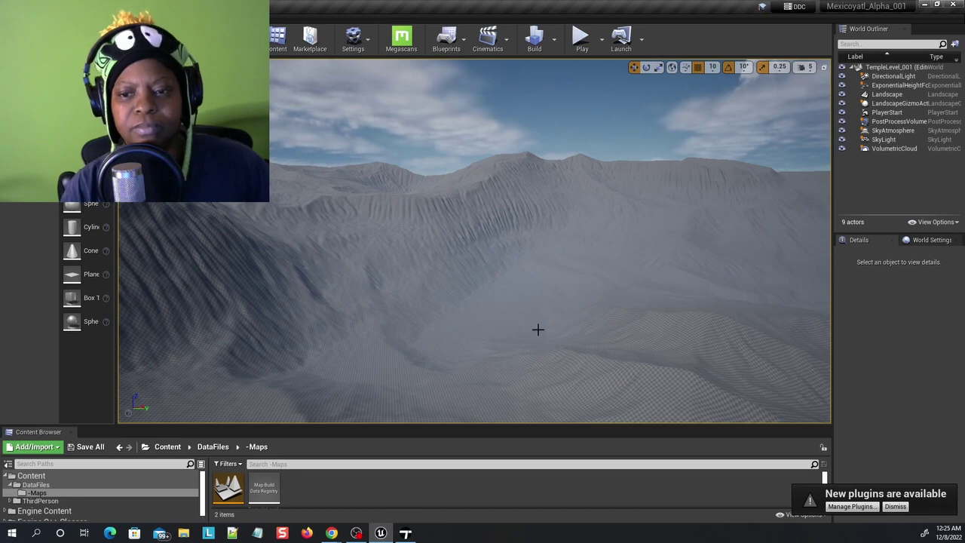
pyautogui.moveTo(531, 315)
pyautogui.mouseDown(button='right')
pyautogui.moveTo(581, 349)
pyautogui.moveTo(606, 312)
pyautogui.moveTo(612, 318)
pyautogui.moveTo(611, 330)
pyautogui.moveTo(531, 314)
pyautogui.mouseUp(button='right')
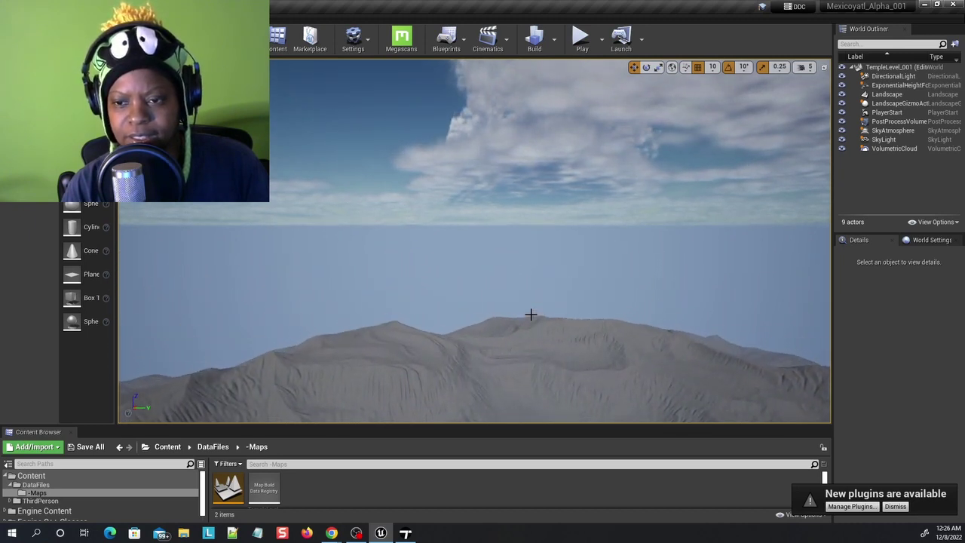
pyautogui.moveTo(531, 314); pyautogui.dragTo(531, 314, button='right')
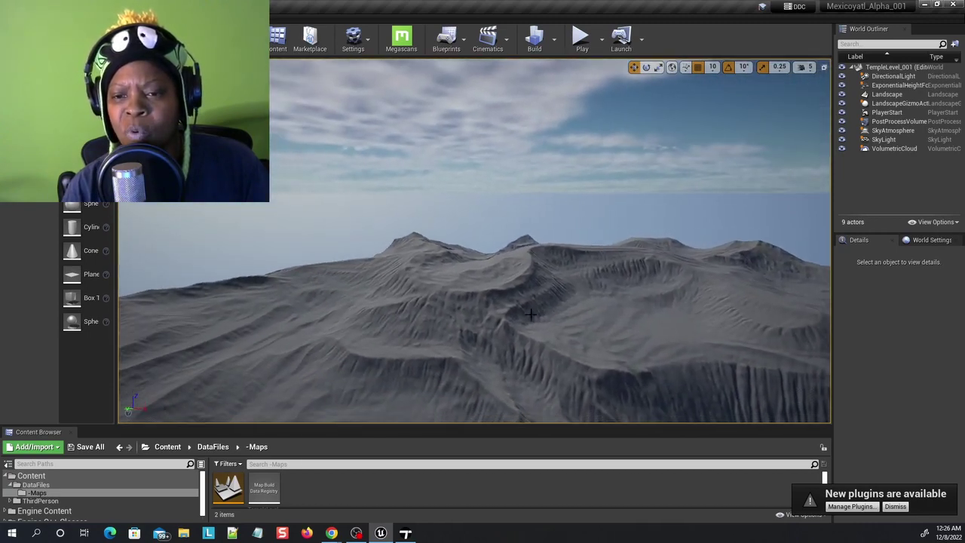
pyautogui.scroll(3, 530, 314)
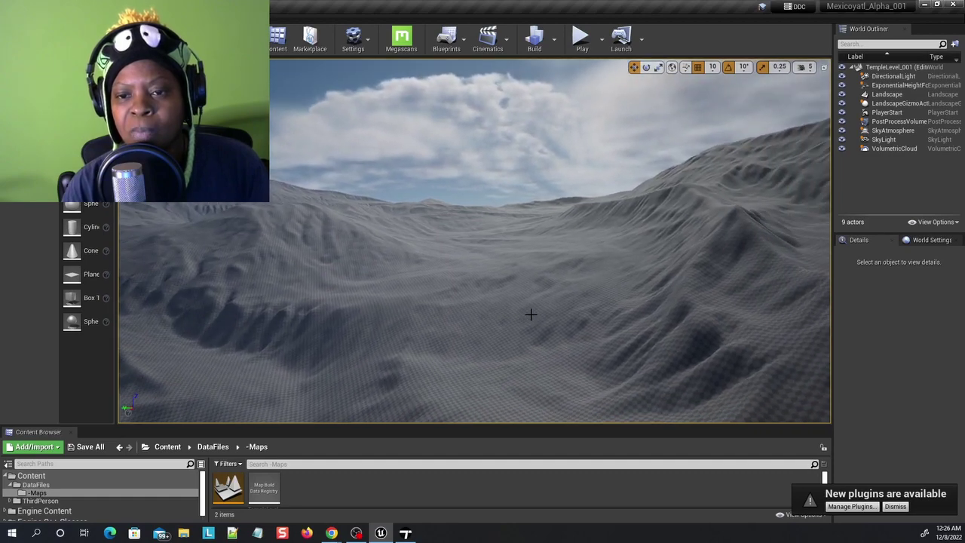
pyautogui.moveTo(530, 314); pyautogui.dragTo(531, 314, button='right')
pyautogui.press('w')
pyautogui.moveTo(530, 315); pyautogui.dragTo(531, 314, button='right')
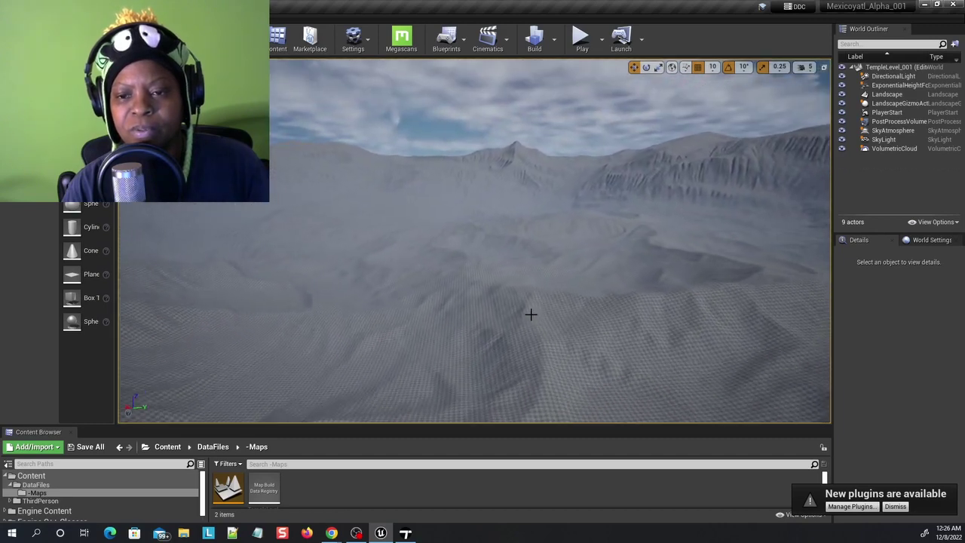
pyautogui.moveTo(530, 314); pyautogui.dragTo(531, 315, button='right')
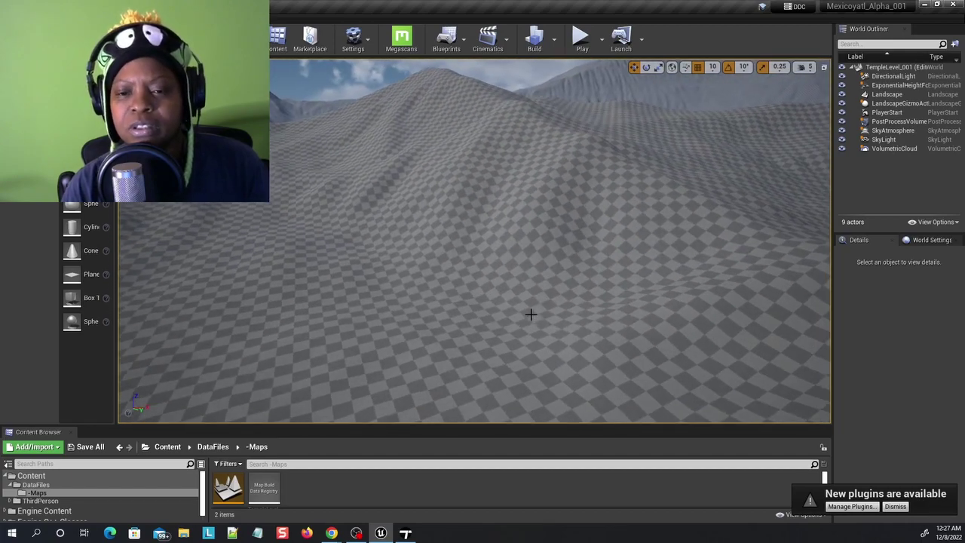
pyautogui.moveTo(531, 314); pyautogui.dragTo(530, 315, button='right')
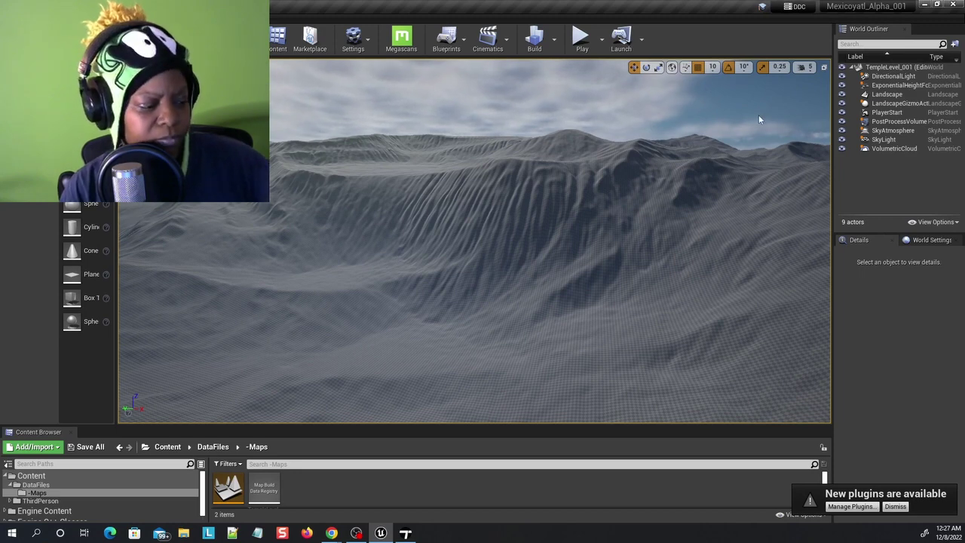
# Step: Survey the landscape's ridges, slopes and basins in a full-screen viewport, and restore the normal editor layout
pyautogui.press('F11')
pyautogui.moveTo(758, 116); pyautogui.dragTo(757, 115, button='right')
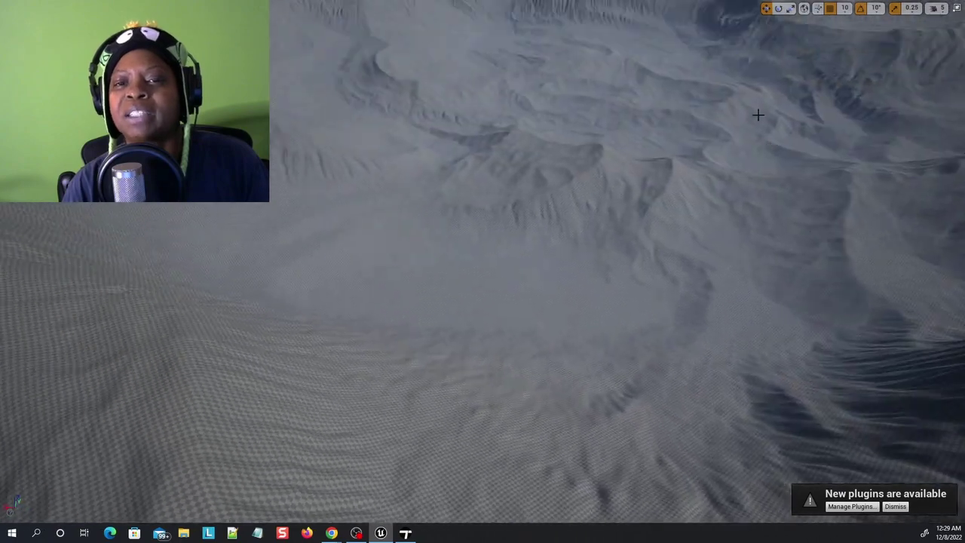
pyautogui.moveTo(757, 115); pyautogui.dragTo(757, 115, button='right')
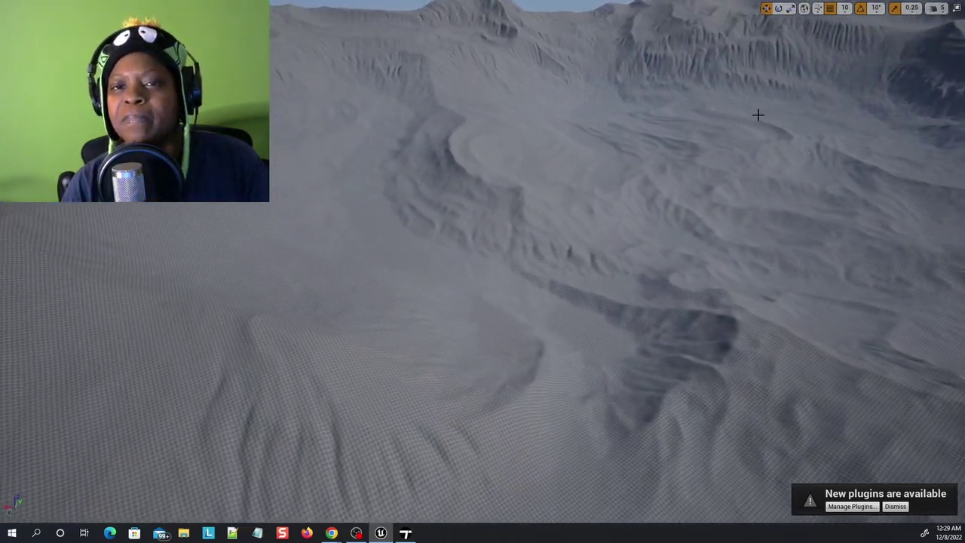
pyautogui.moveTo(758, 114); pyautogui.dragTo(757, 115, button='right')
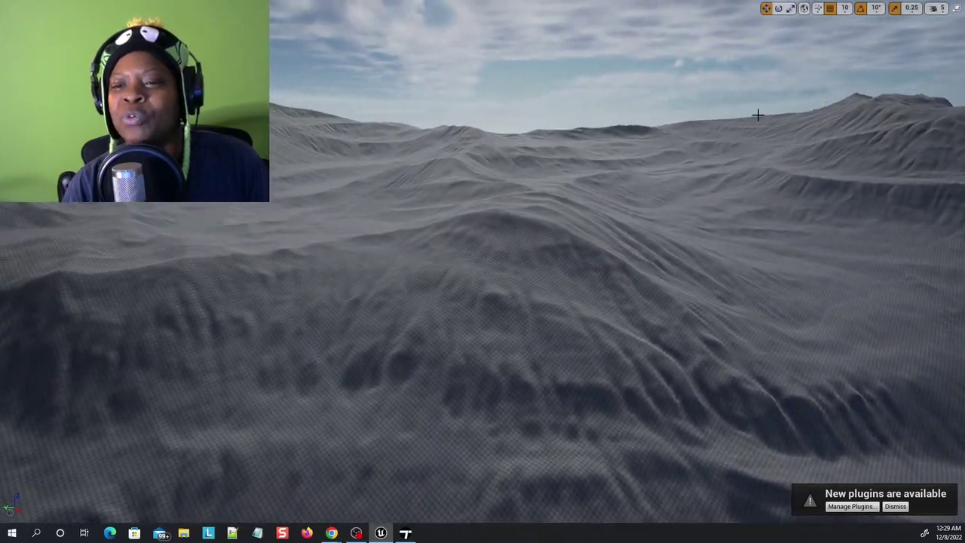
pyautogui.moveTo(758, 114); pyautogui.dragTo(757, 114, button='right')
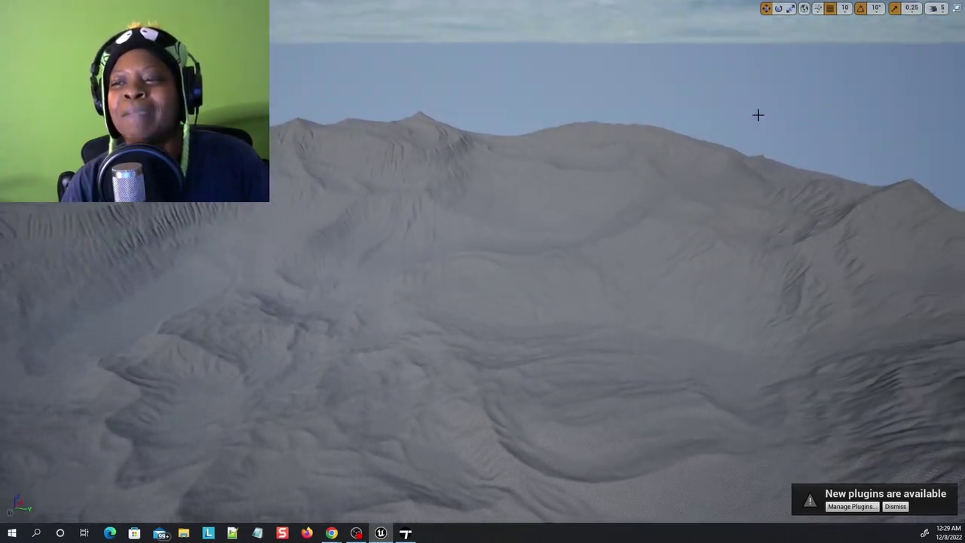
pyautogui.moveTo(758, 115); pyautogui.dragTo(758, 114, button='right')
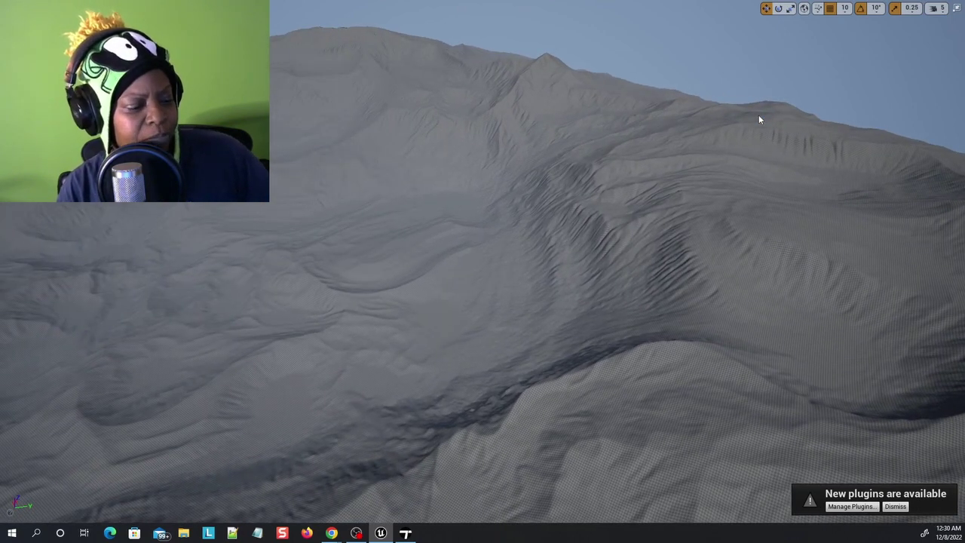
pyautogui.moveTo(689, 199); pyautogui.dragTo(688, 200, button='right')
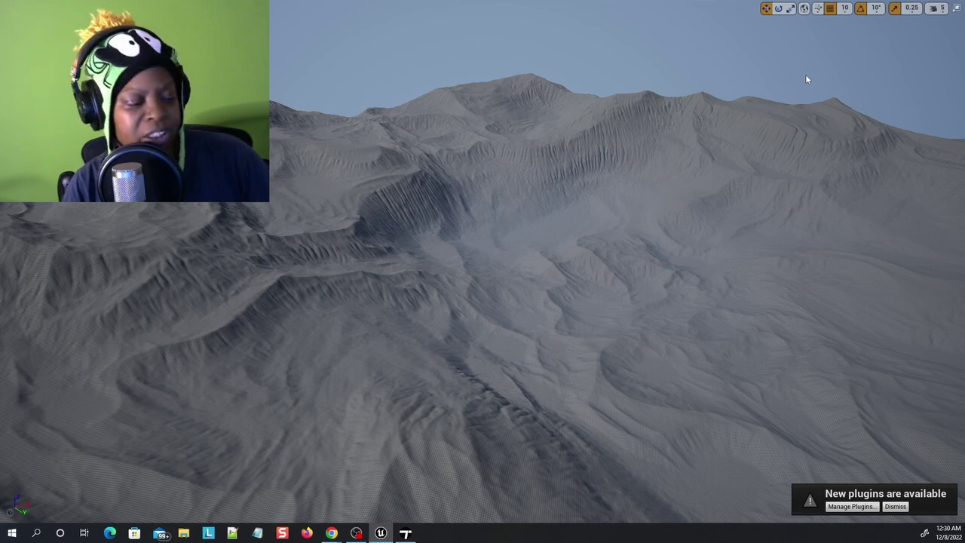
pyautogui.press('F11')
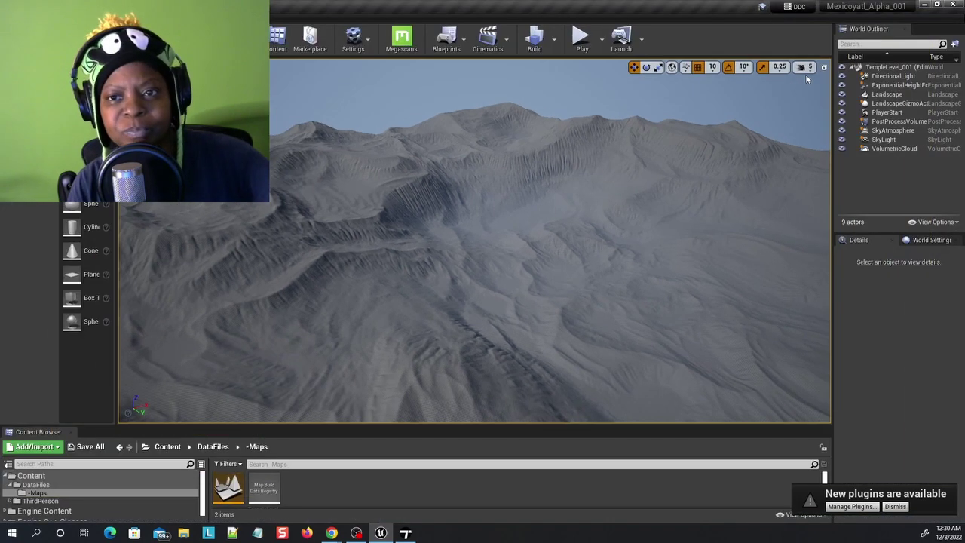
# Step: Show the level's World Settings and start playing TempleLevel_001 in the editor with the third-person character
pyautogui.click(933, 239)
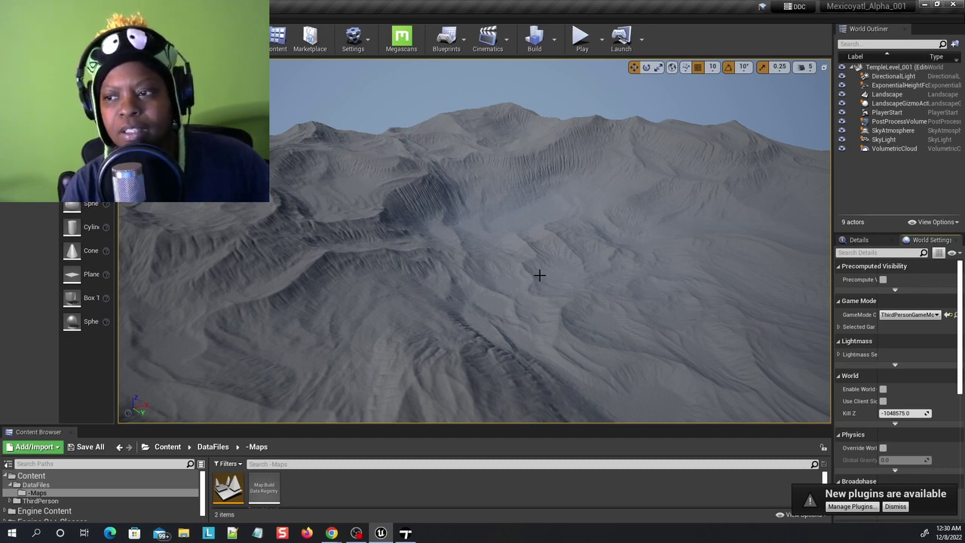
pyautogui.hotkey('alt', 'p')
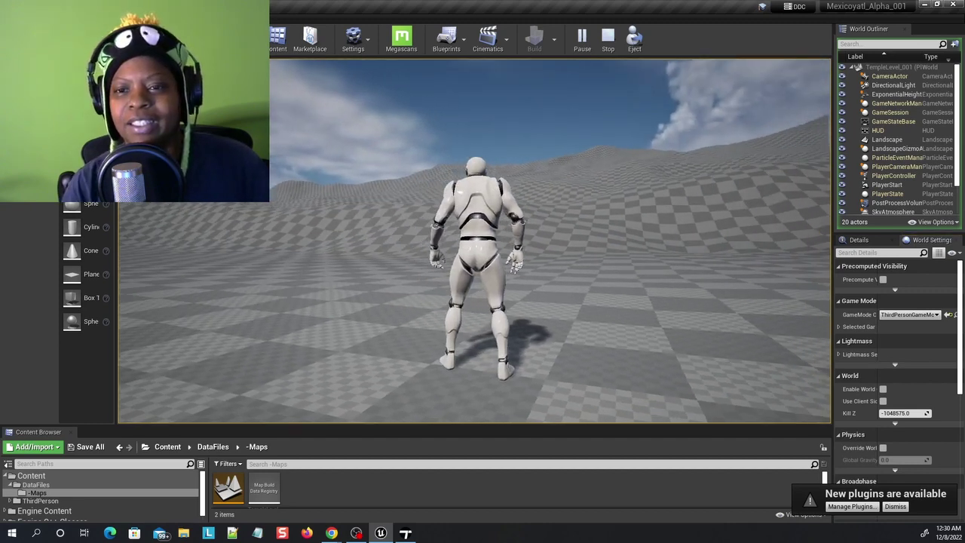
# Step: Run the third-person character across the checkered valley floor to view the mountains on different sides
pyautogui.press('a')
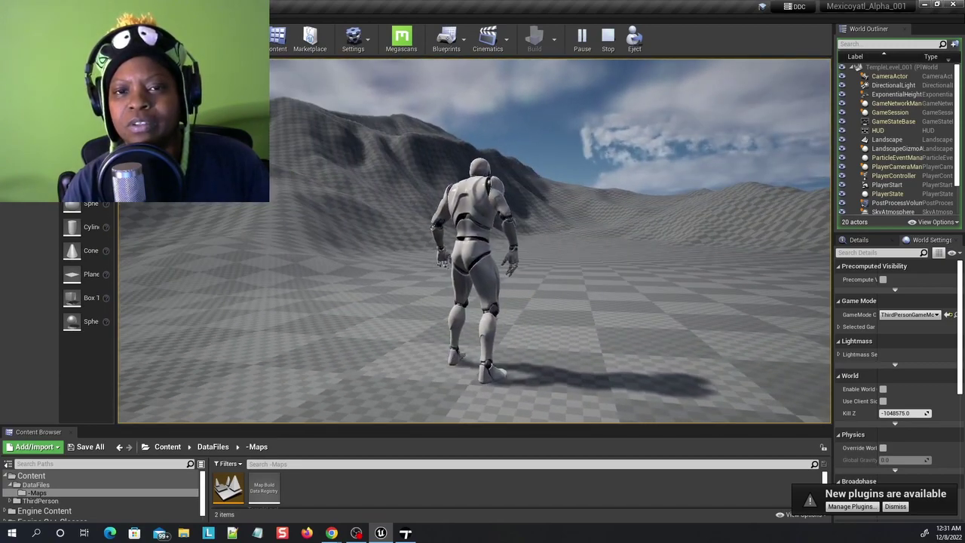
pyautogui.press('w')
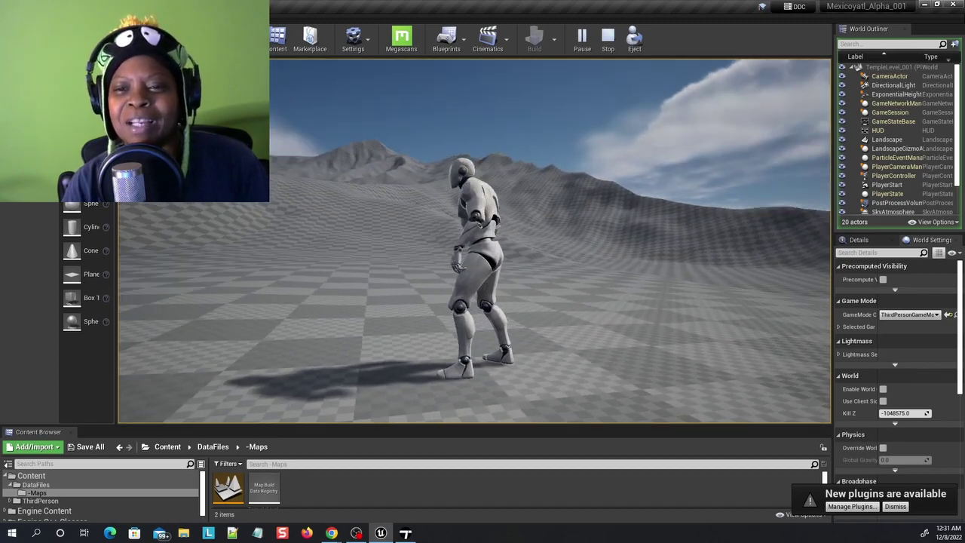
pyautogui.press('w')
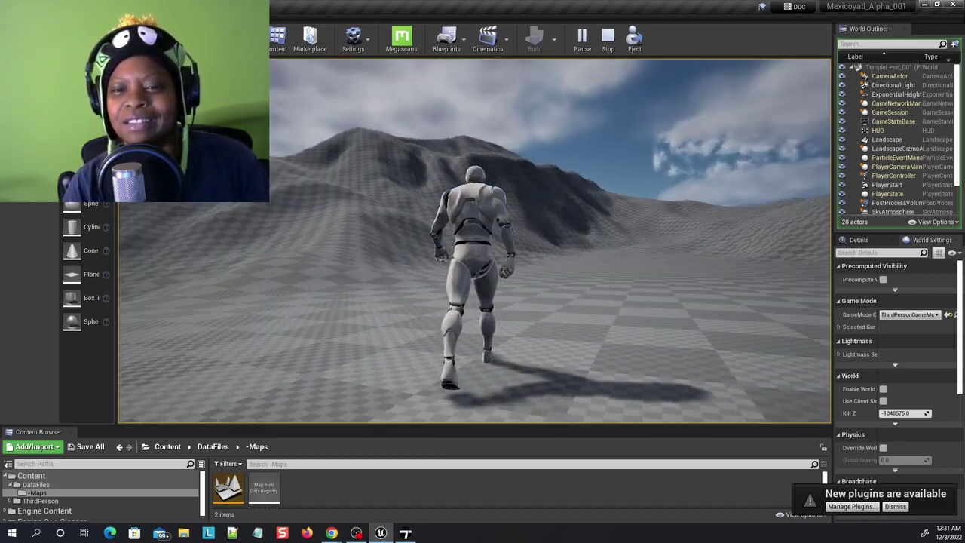
pyautogui.press('w')
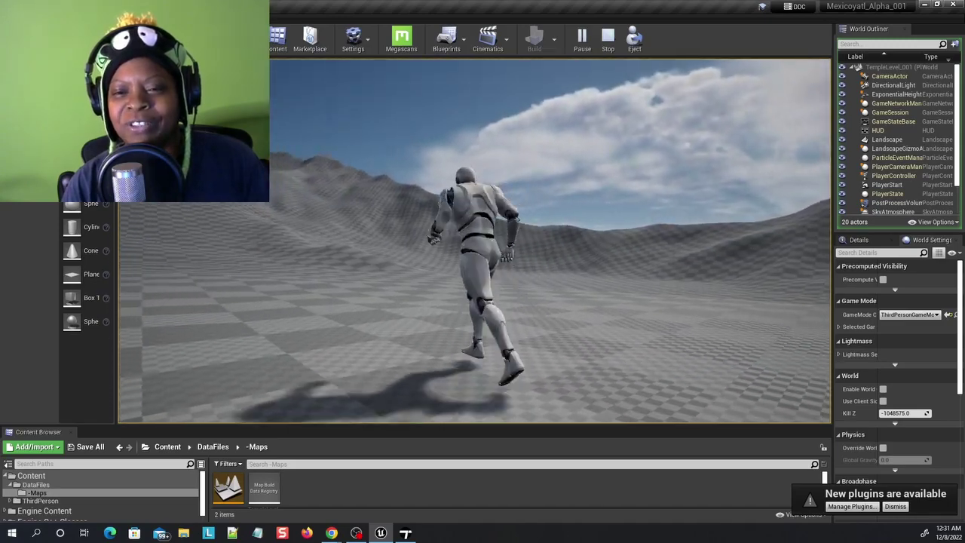
pyautogui.press('w')
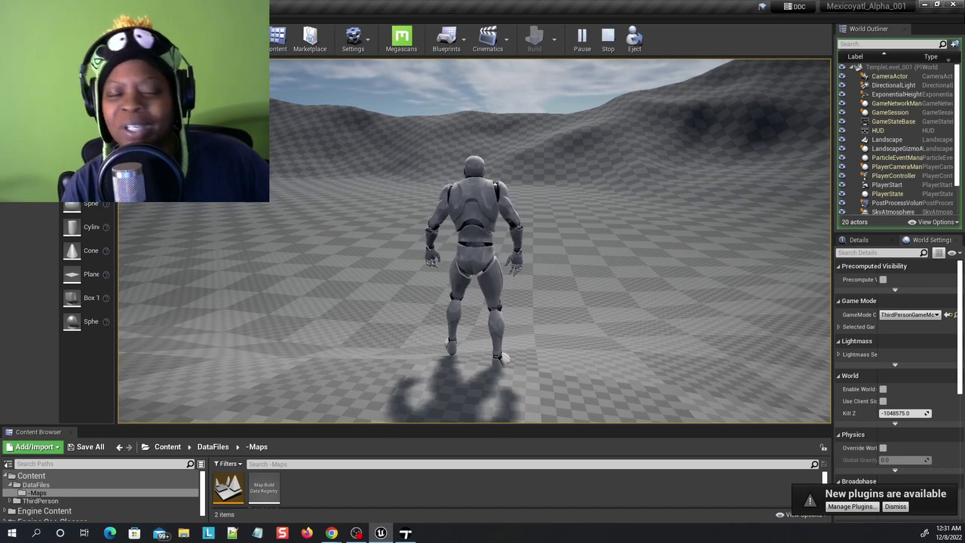
# Step: Show the running play session in full screen and dismiss the new-plugins notification
pyautogui.press('F11')
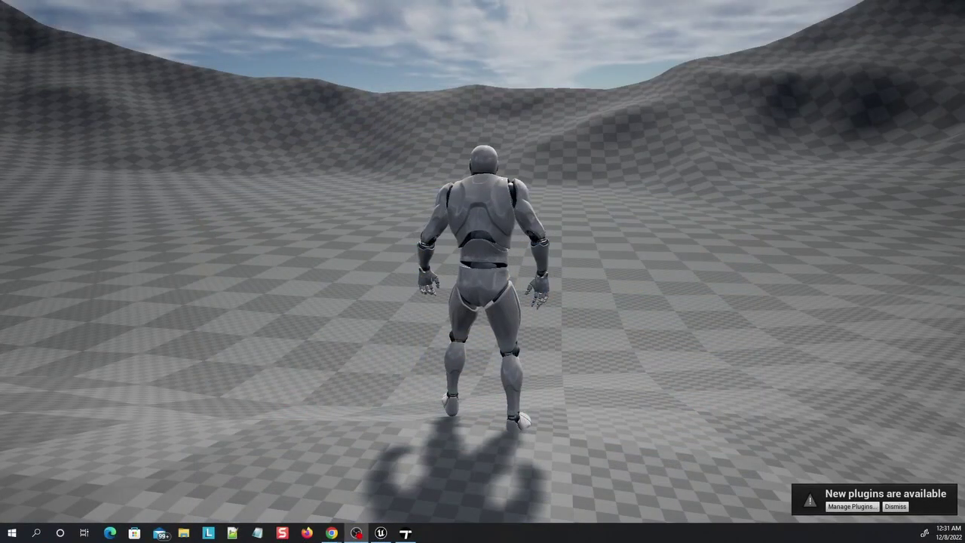
pyautogui.press('w')
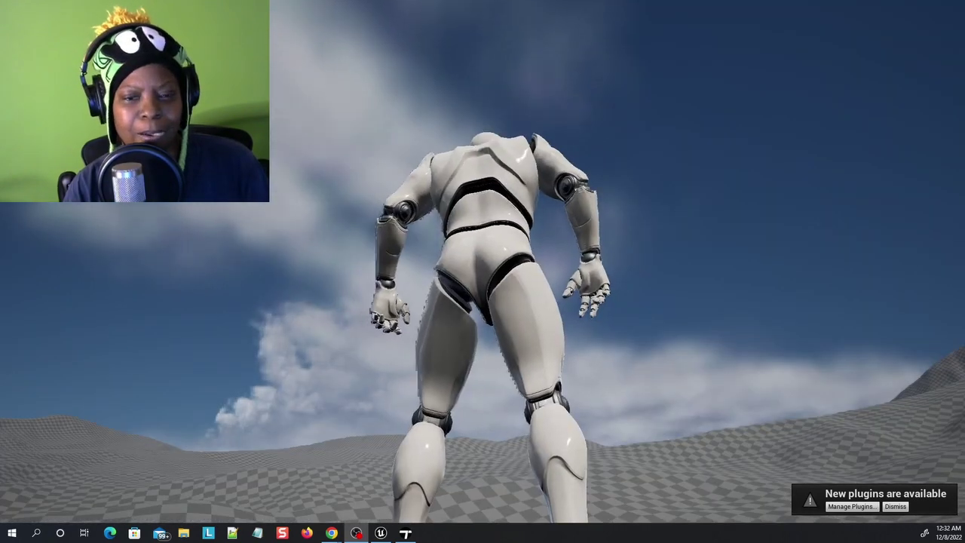
pyautogui.press('w')
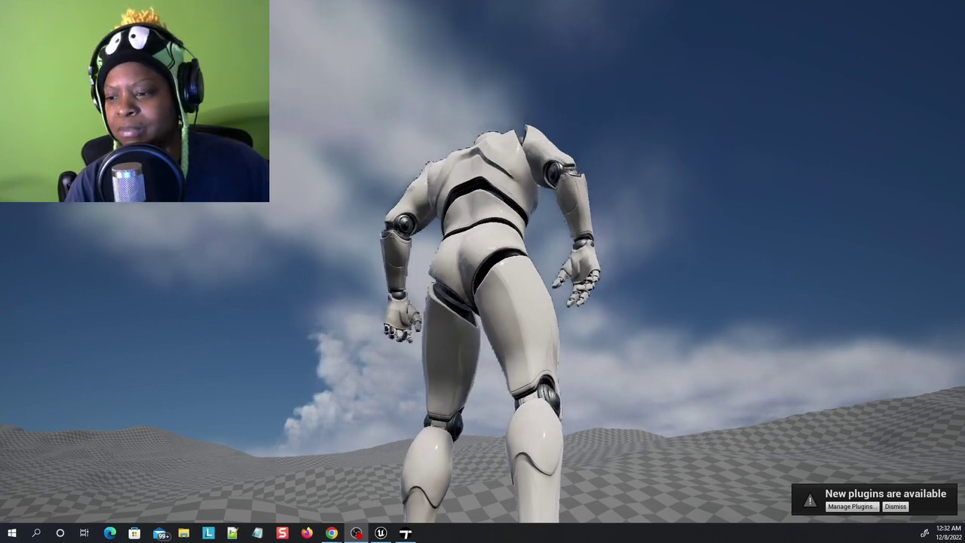
pyautogui.click(895, 506)
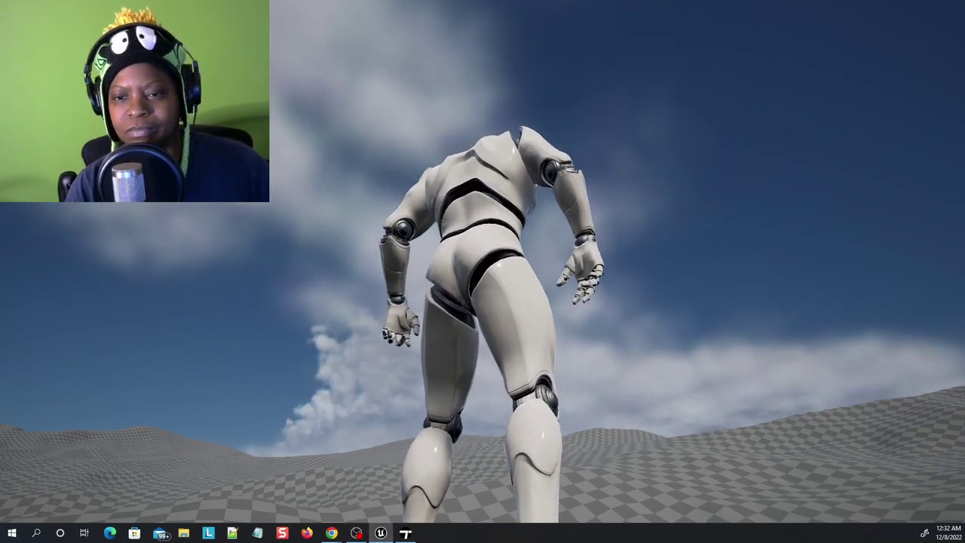
# Step: Test the character's running and jumping, and view the mannequin from below and from the front
pyautogui.press('w')
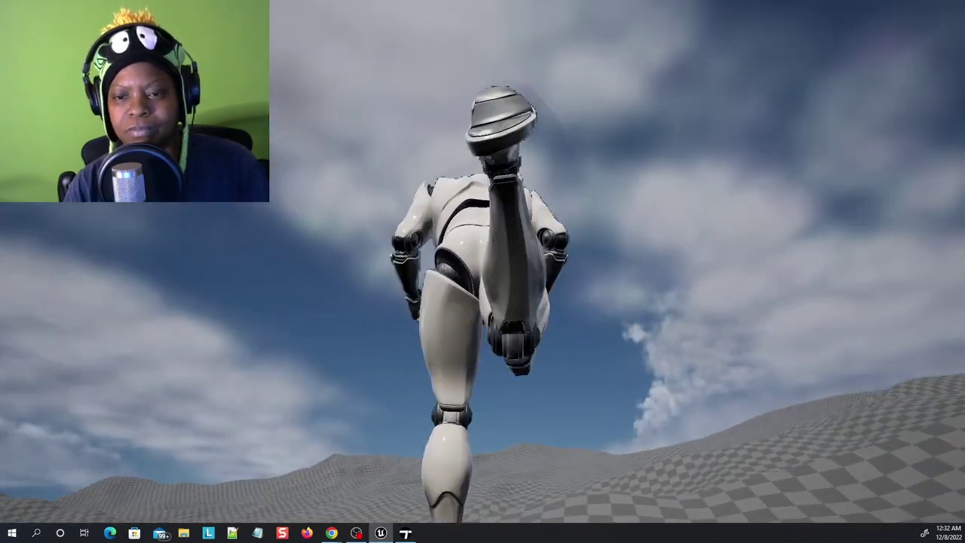
pyautogui.press('space')
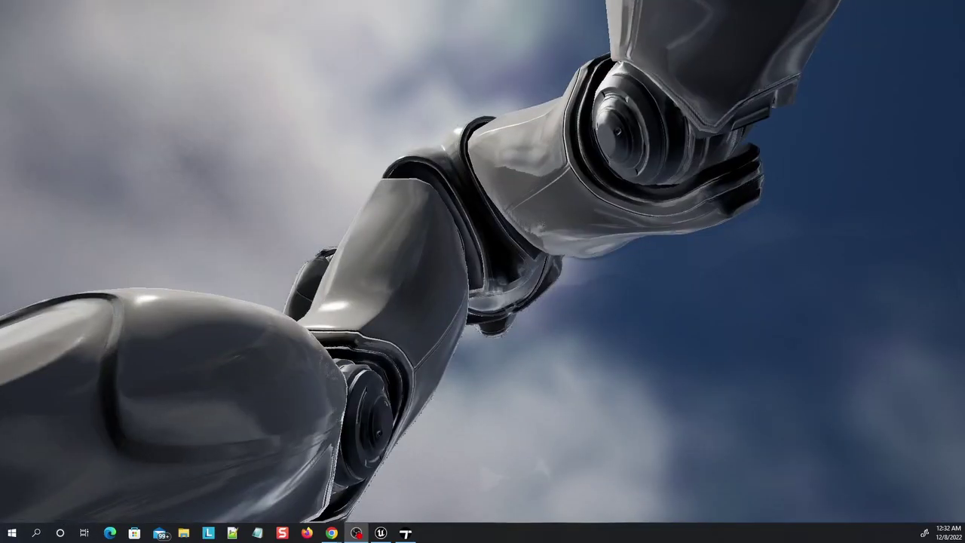
pyautogui.press('s')
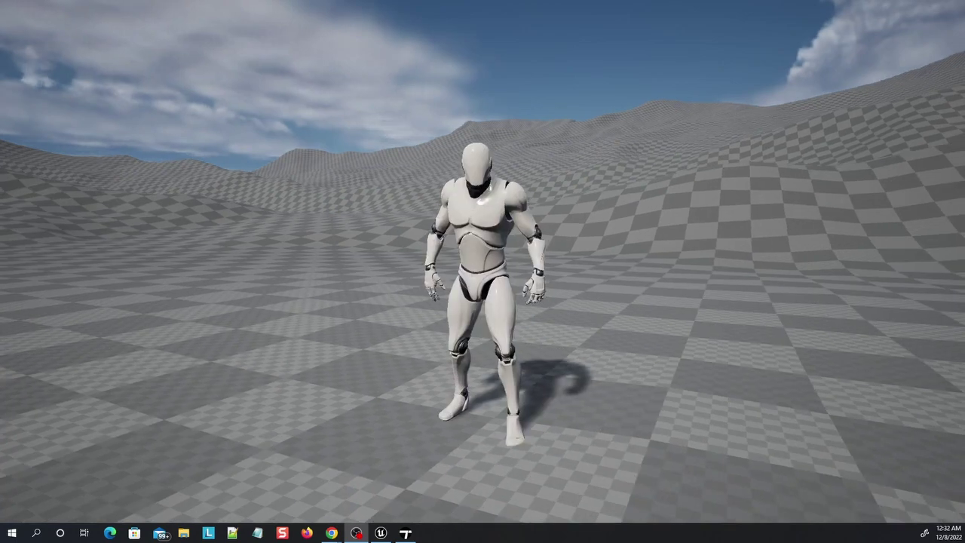
pyautogui.press('d')
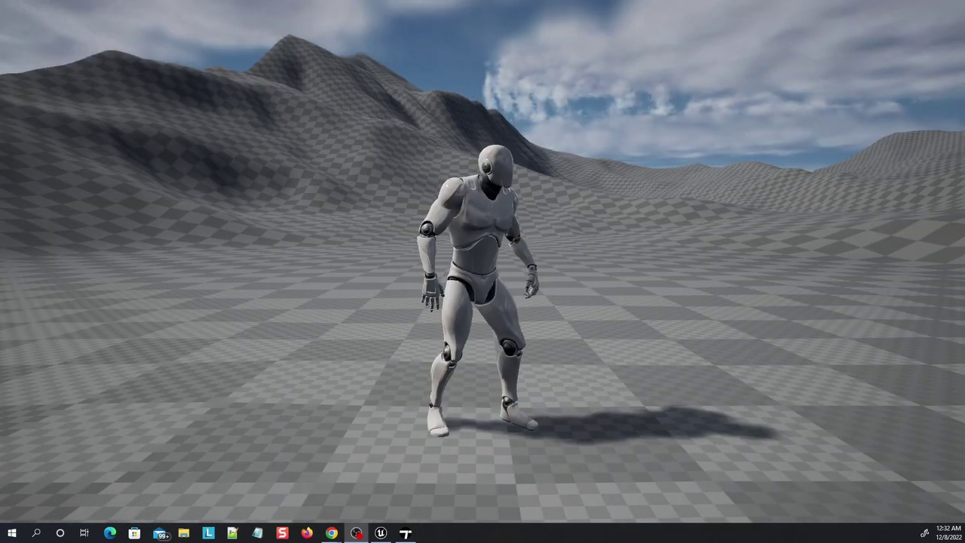
pyautogui.press('d')
pyautogui.press('w')
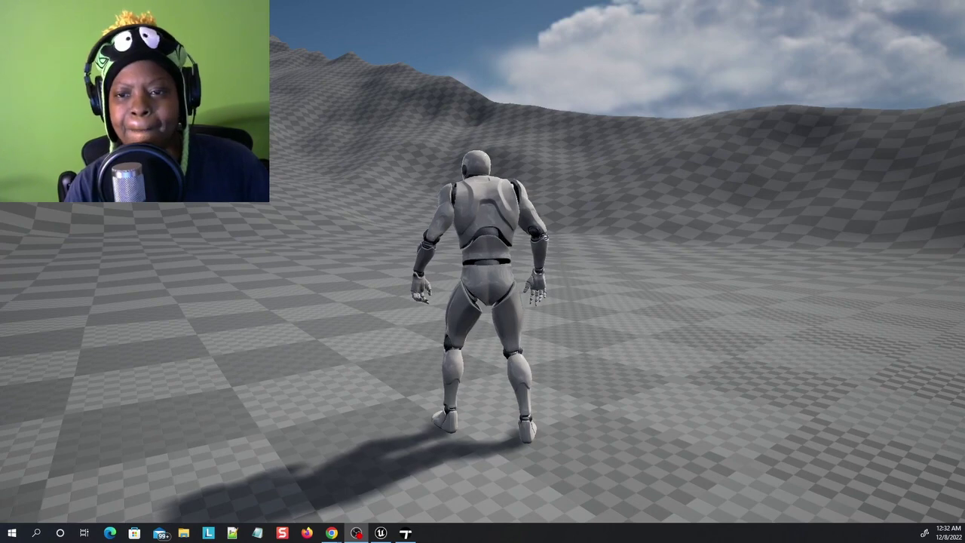
# Step: Move the character sideways, forward and backward on the valley floor to test how it turns and walks
pyautogui.press('w')
pyautogui.press('d')
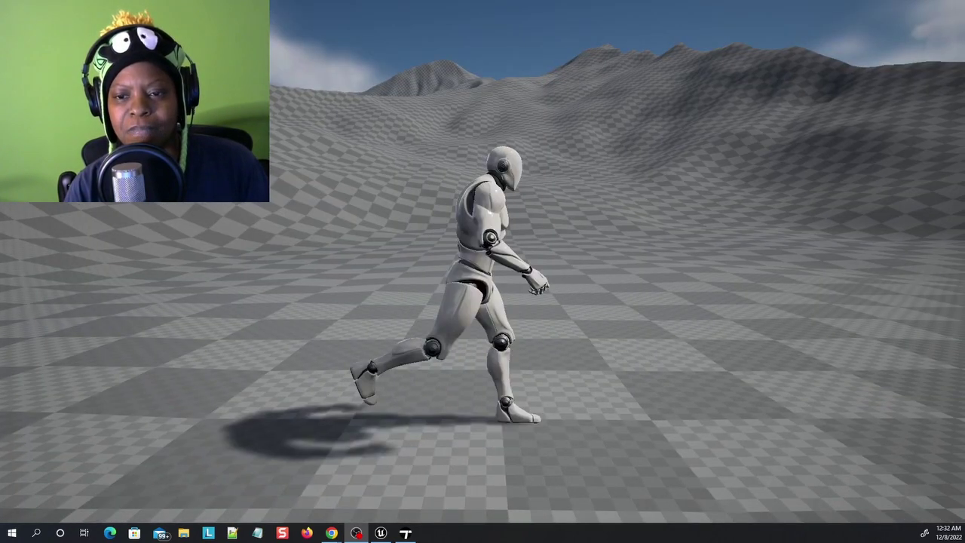
pyautogui.press('a')
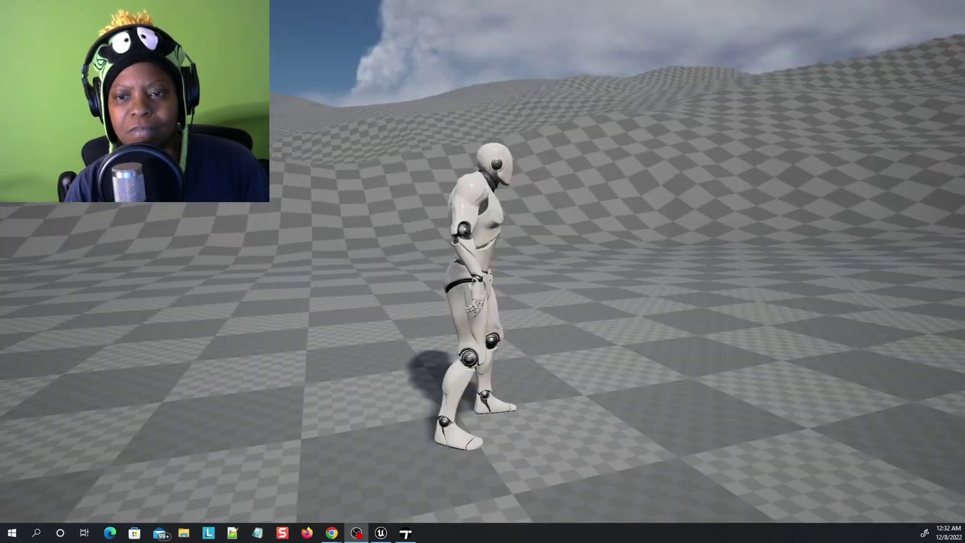
pyautogui.press('d')
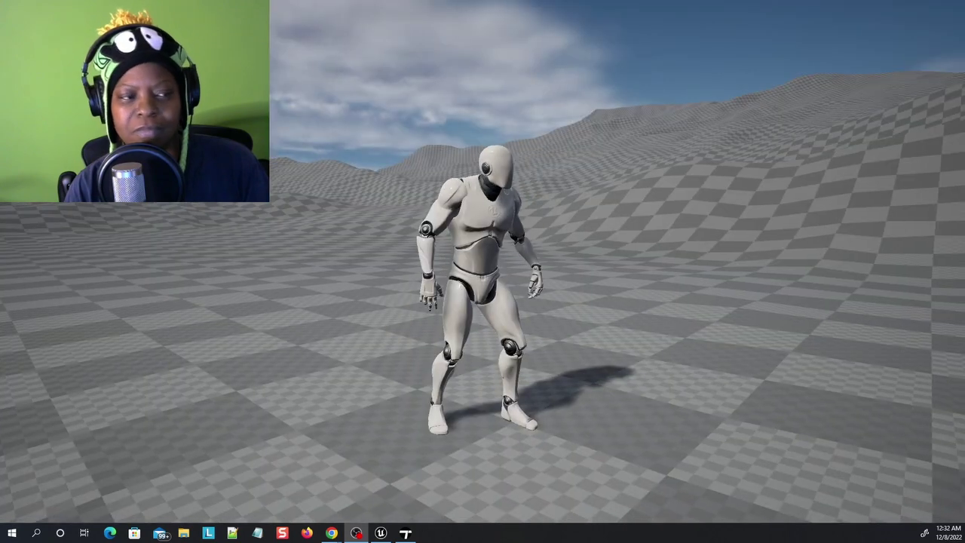
pyautogui.press('w')
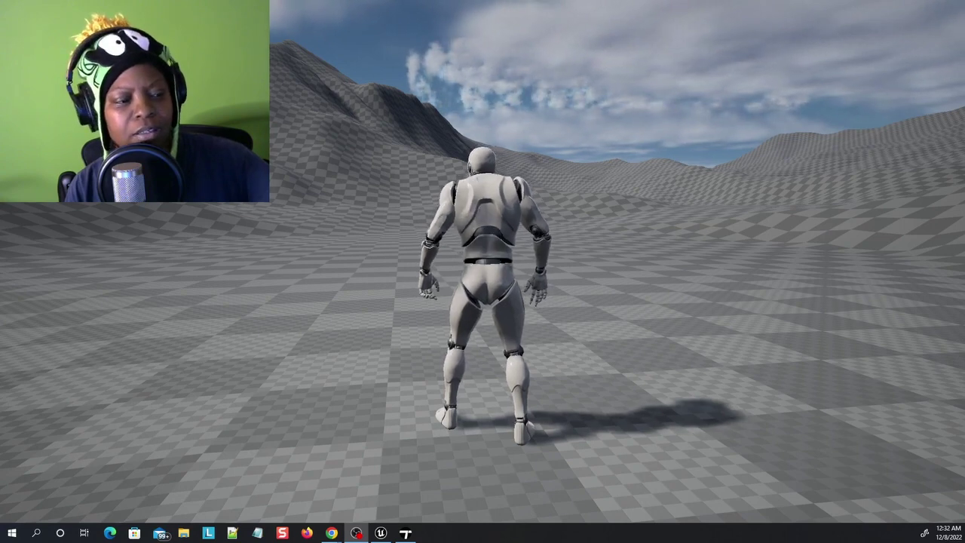
pyautogui.click(399, 154)
pyautogui.press('s')
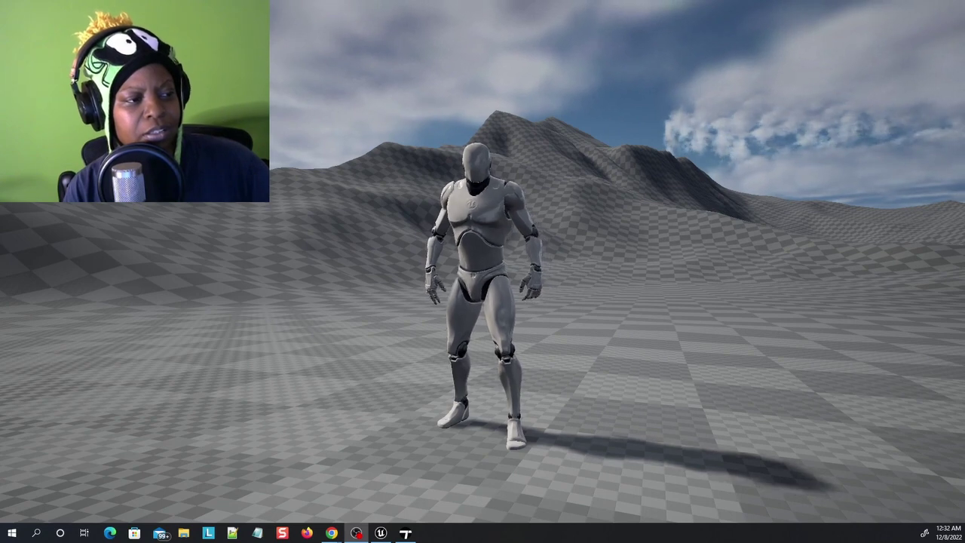
pyautogui.click(595, 198)
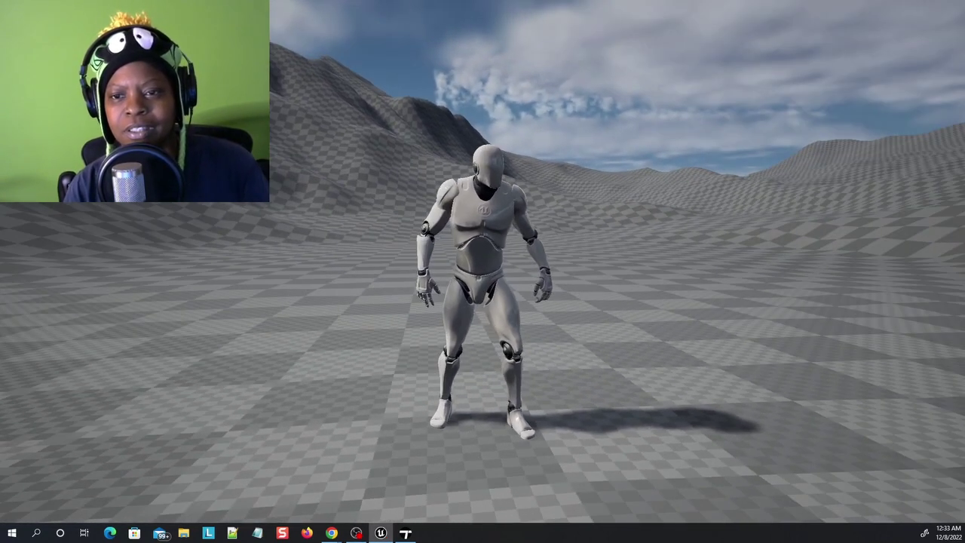
# Step: Run the character across the open valley and up the first slope toward the mountains
pyautogui.press('a')
pyautogui.press('w')
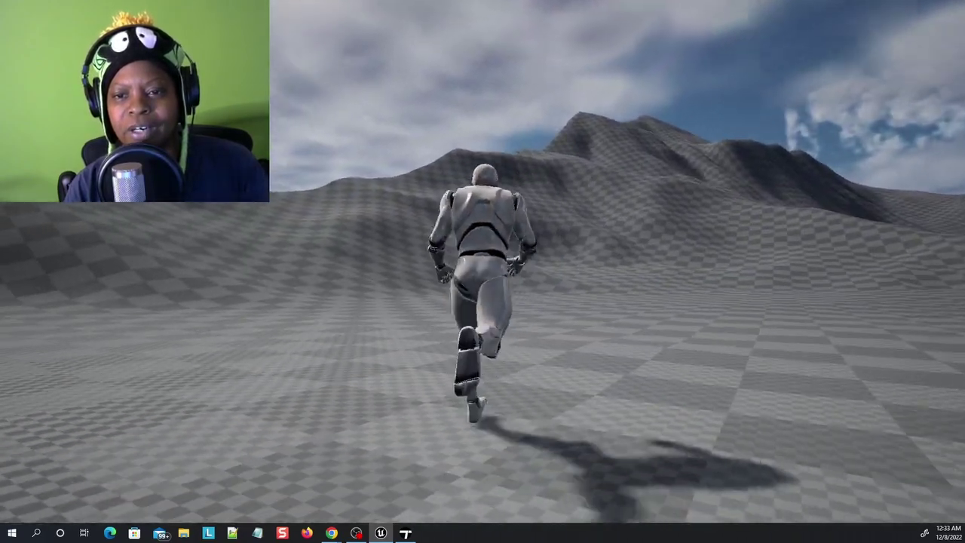
pyautogui.press('w')
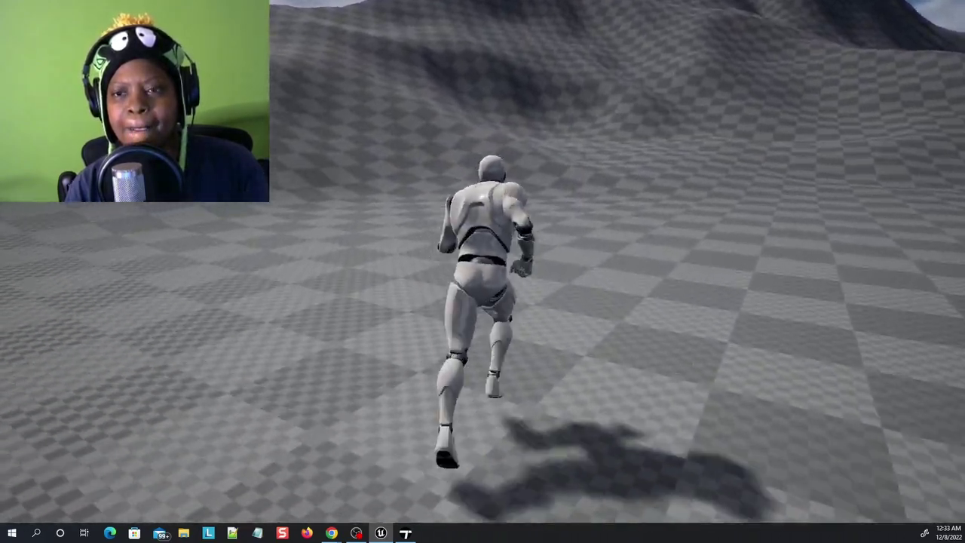
pyautogui.press('w')
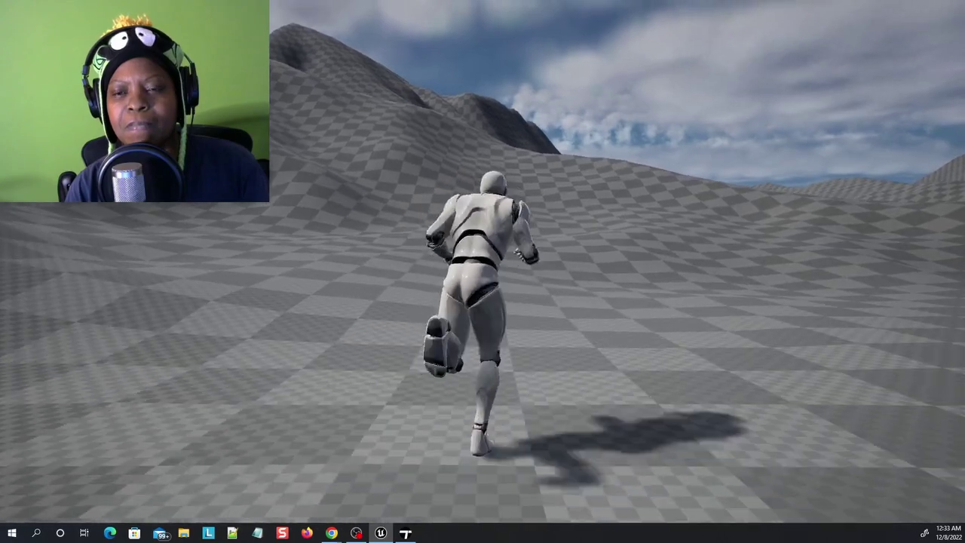
pyautogui.press('w')
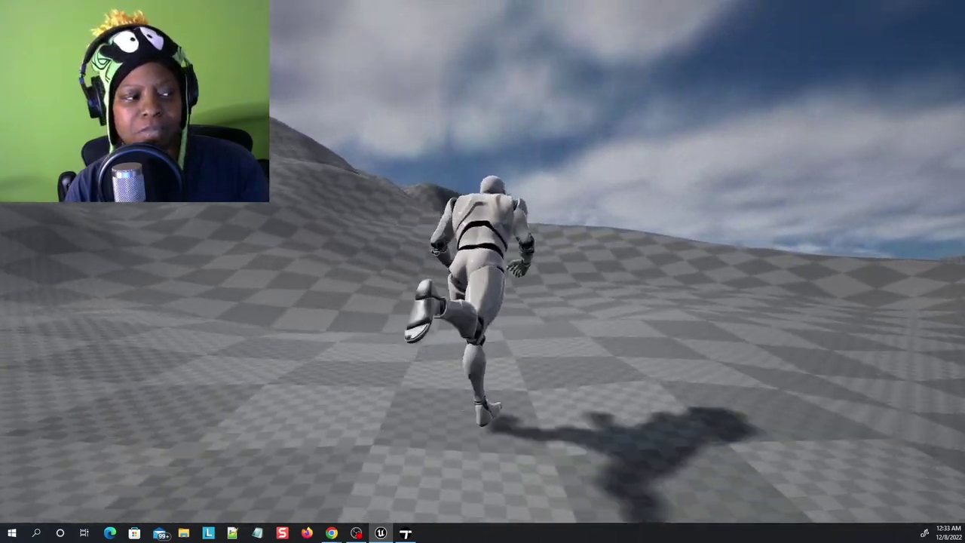
pyautogui.press('w')
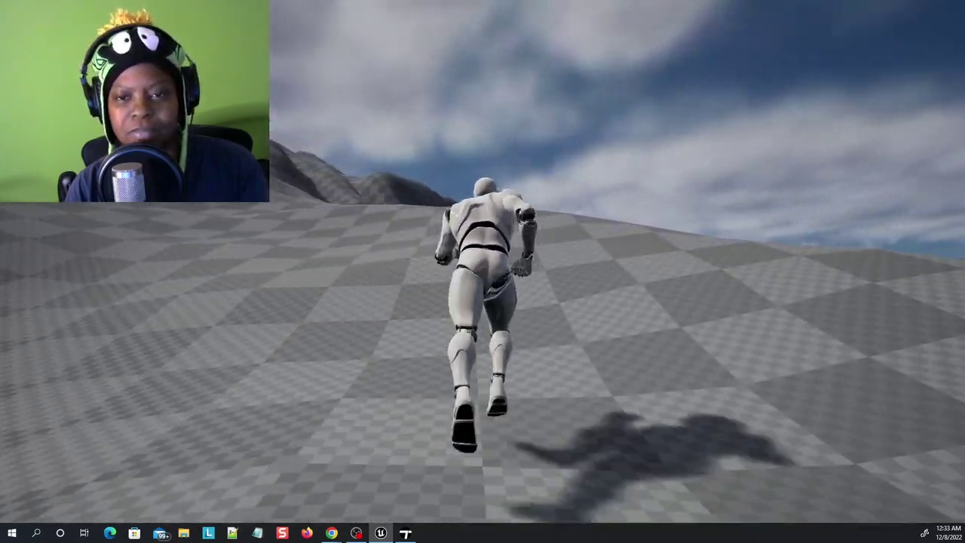
pyautogui.press('w')
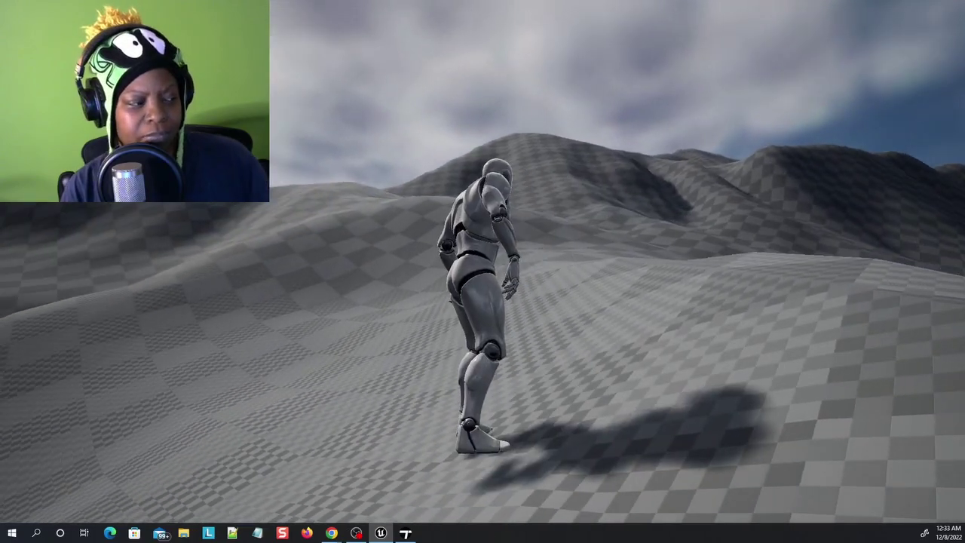
# Step: Run the character through the basin between the ridges and into the hills beyond
pyautogui.press('w')
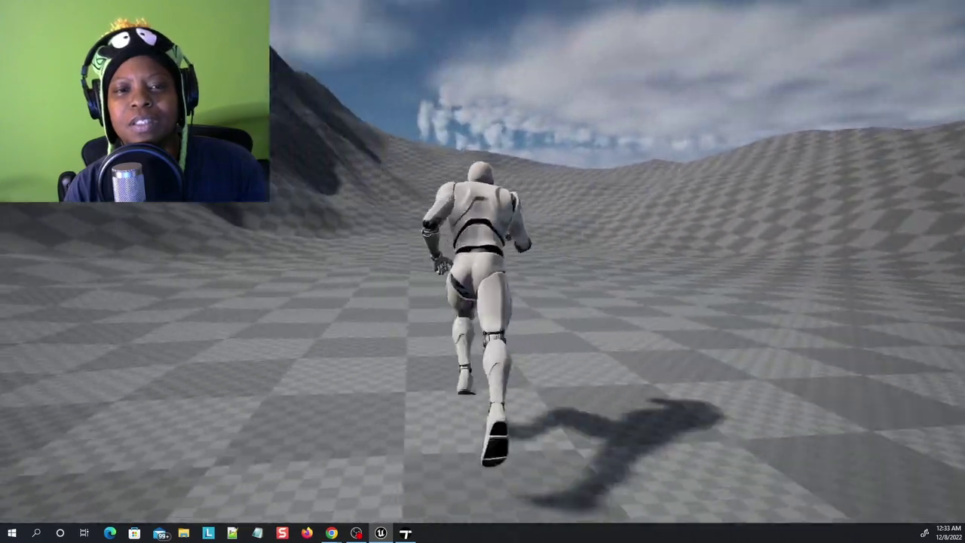
pyautogui.press('w')
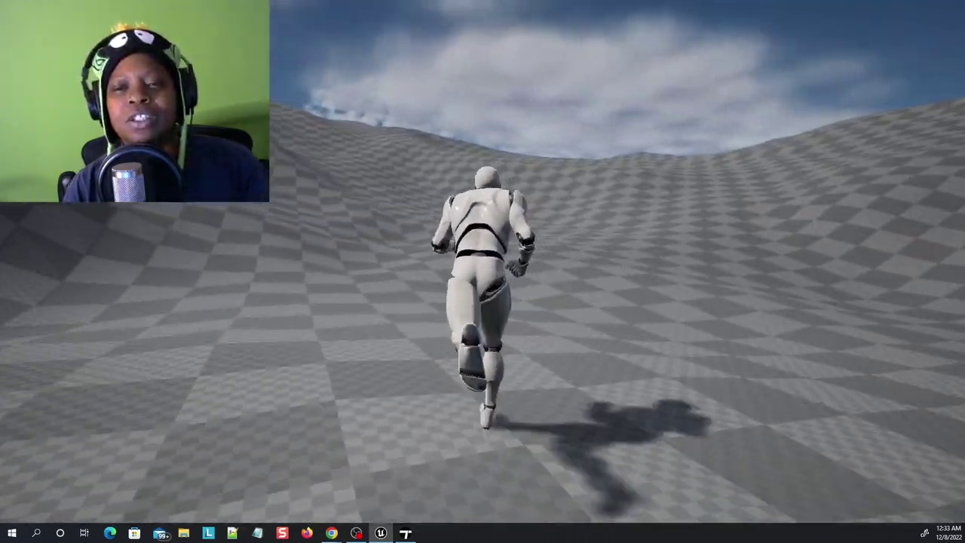
pyautogui.press('w')
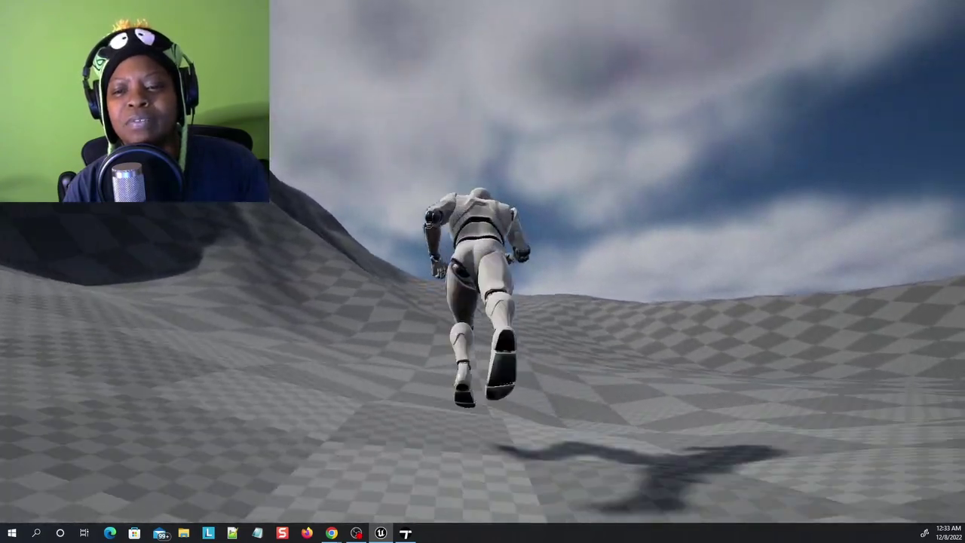
pyautogui.press('w')
pyautogui.press('w')
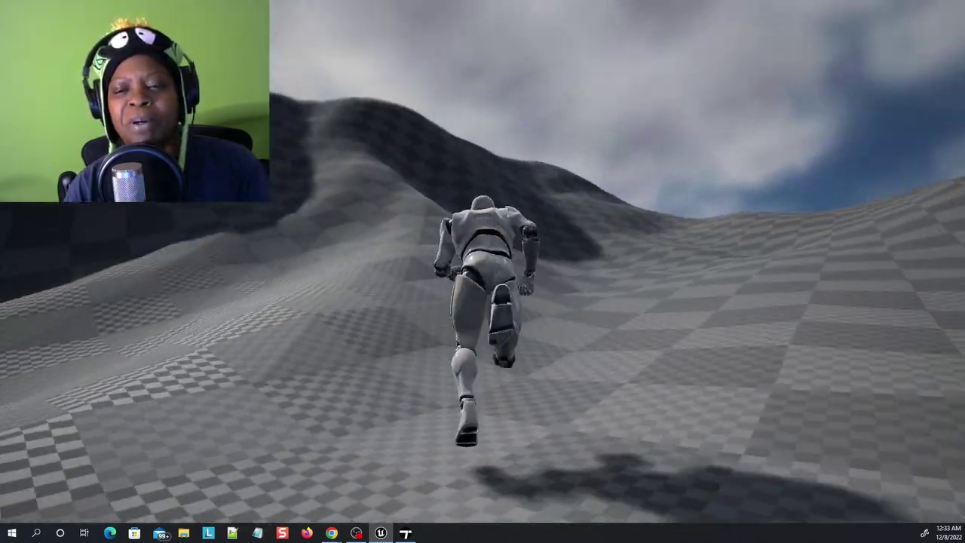
# Step: Run the character up the shaded hillside and along its slope to the ridge overlooking the open horizon
pyautogui.press('w')
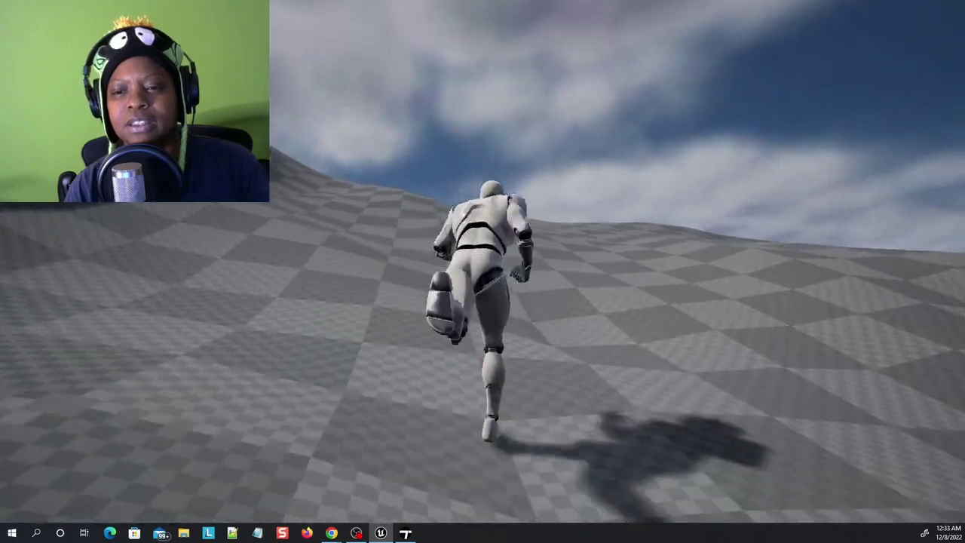
pyautogui.press('w')
pyautogui.press('w')
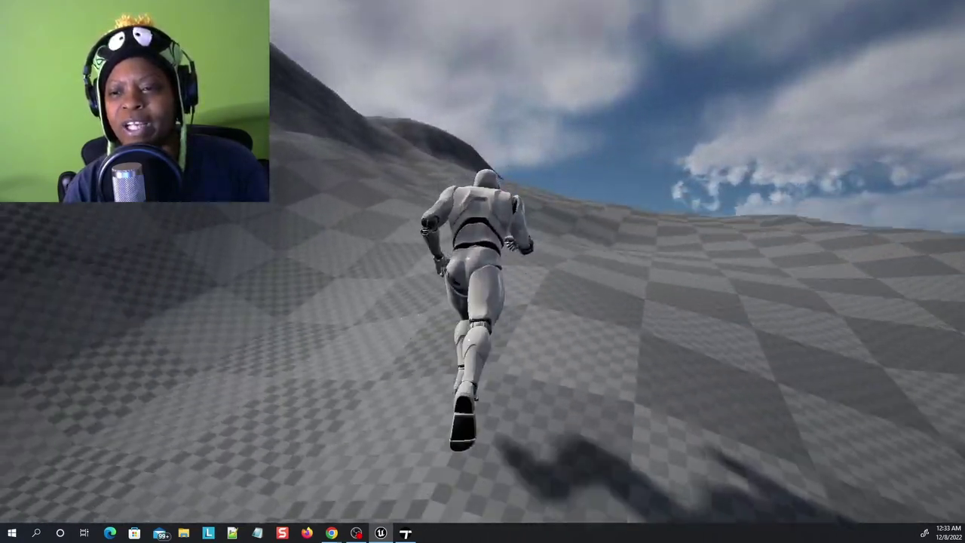
pyautogui.press('w')
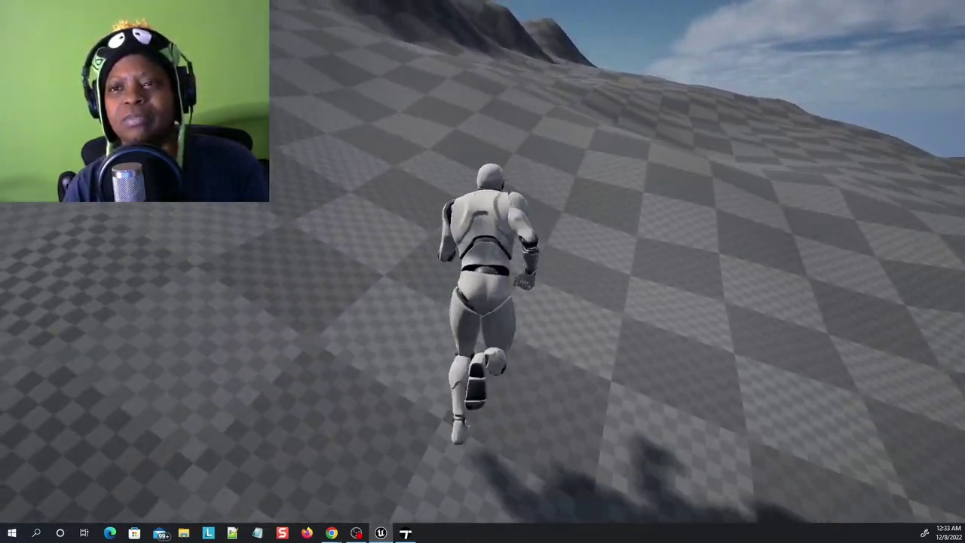
pyautogui.press('w')
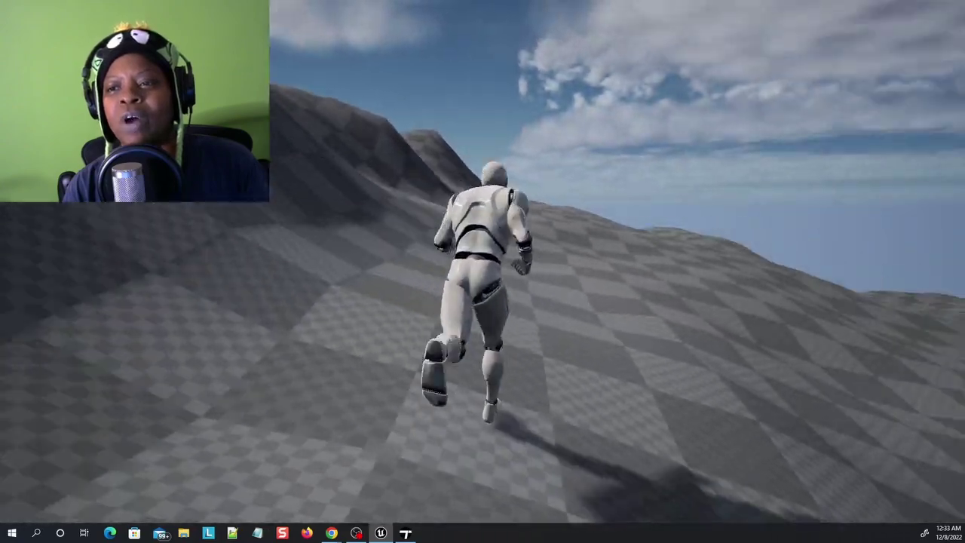
pyautogui.press('w')
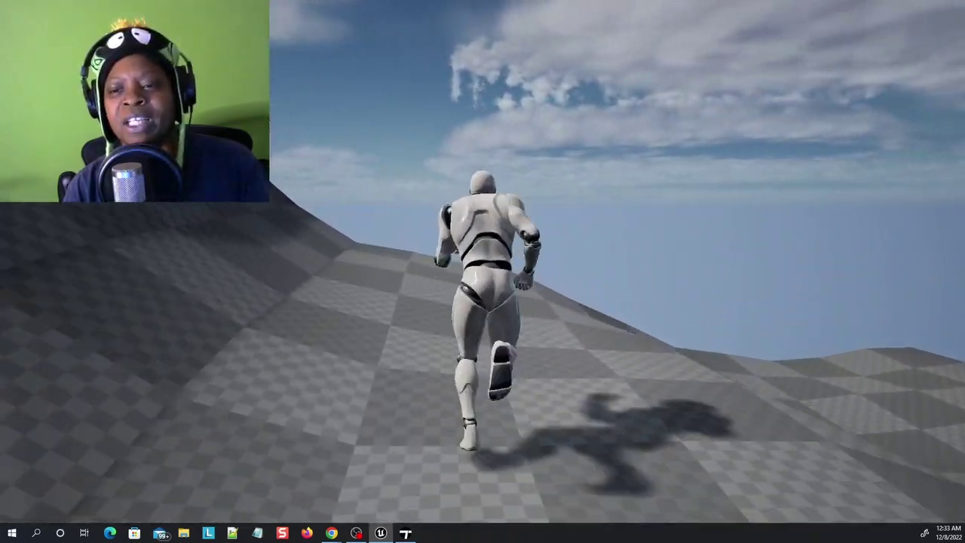
pyautogui.press('w')
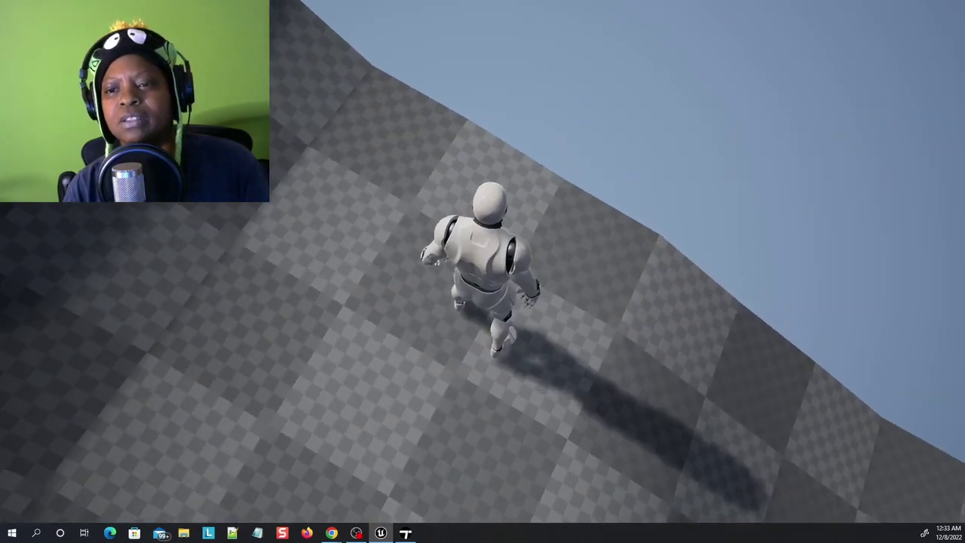
# Step: Turn the character around on the ridge and run back over the crest toward the inland hills
pyautogui.press('w')
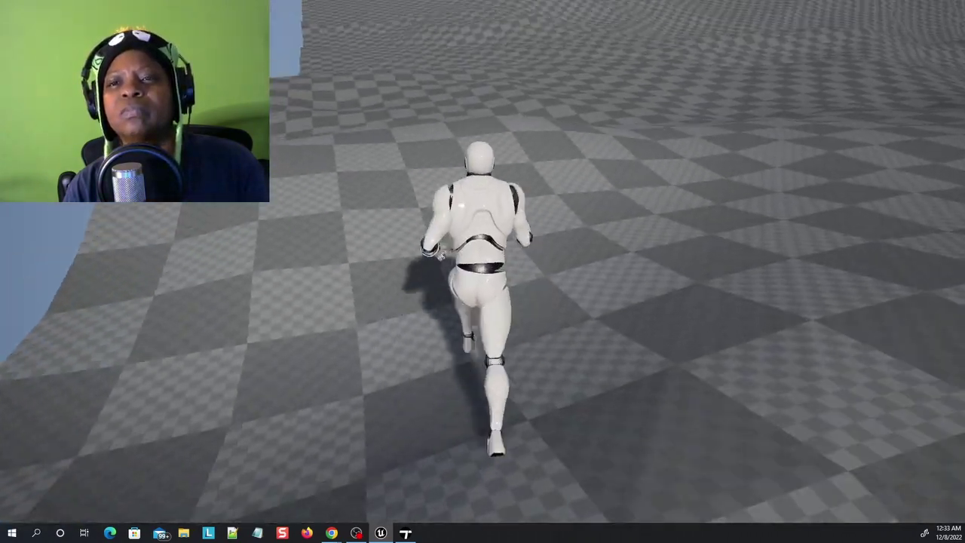
pyautogui.press('w')
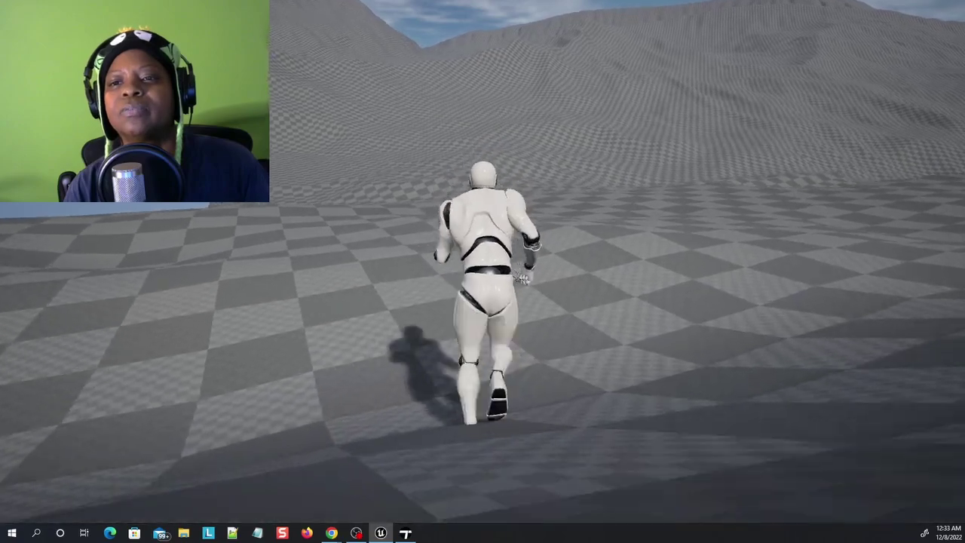
pyautogui.press('w')
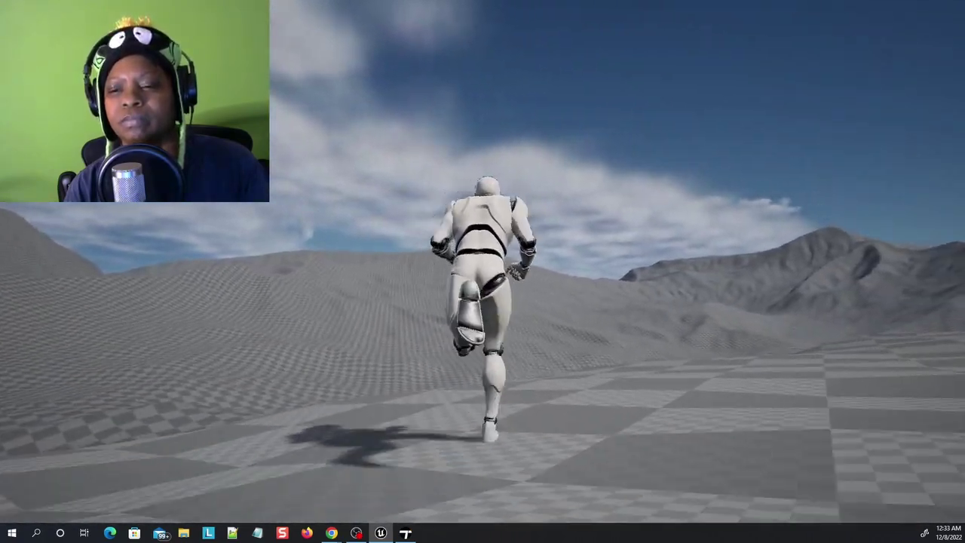
pyautogui.press('w')
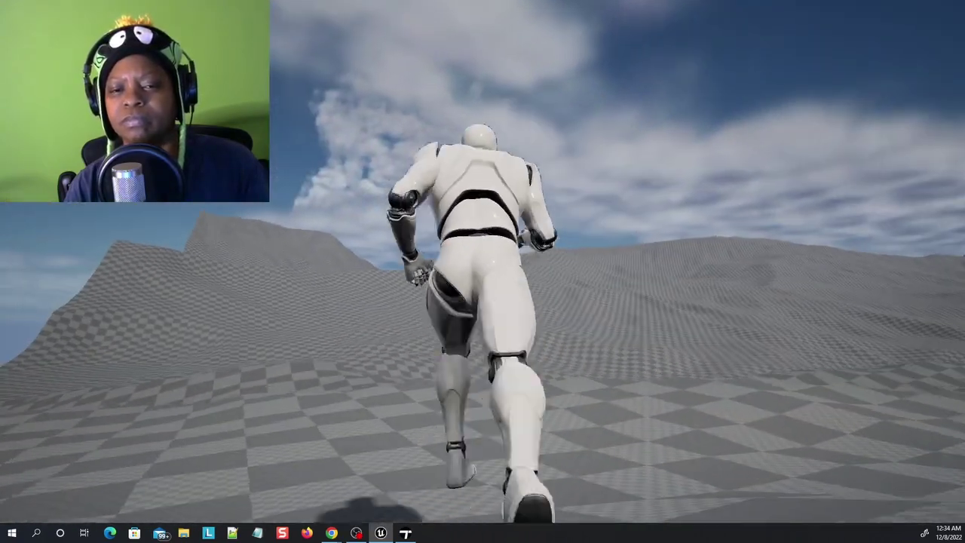
pyautogui.press('w')
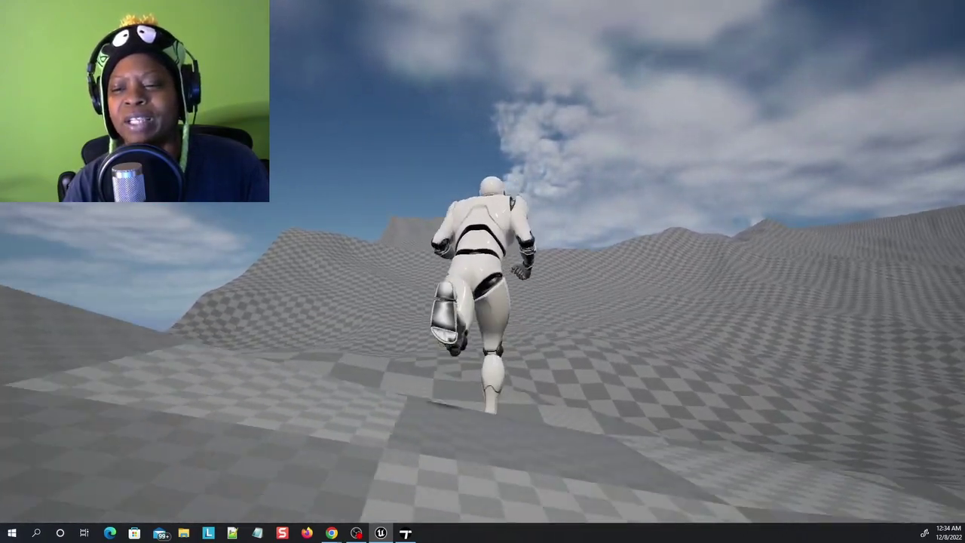
pyautogui.press('w')
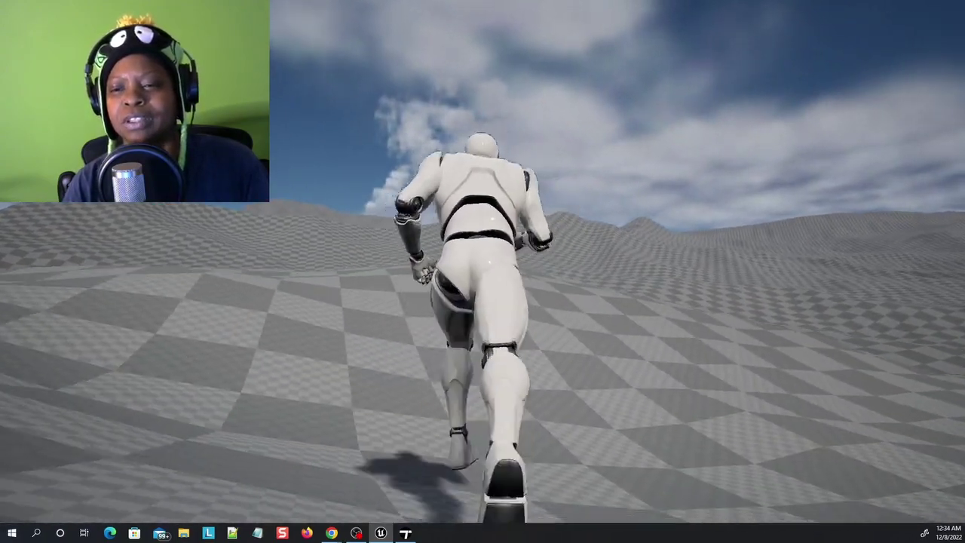
# Step: Run the character across the rolling checkered ground and up the gentle rise ahead
pyautogui.press('w')
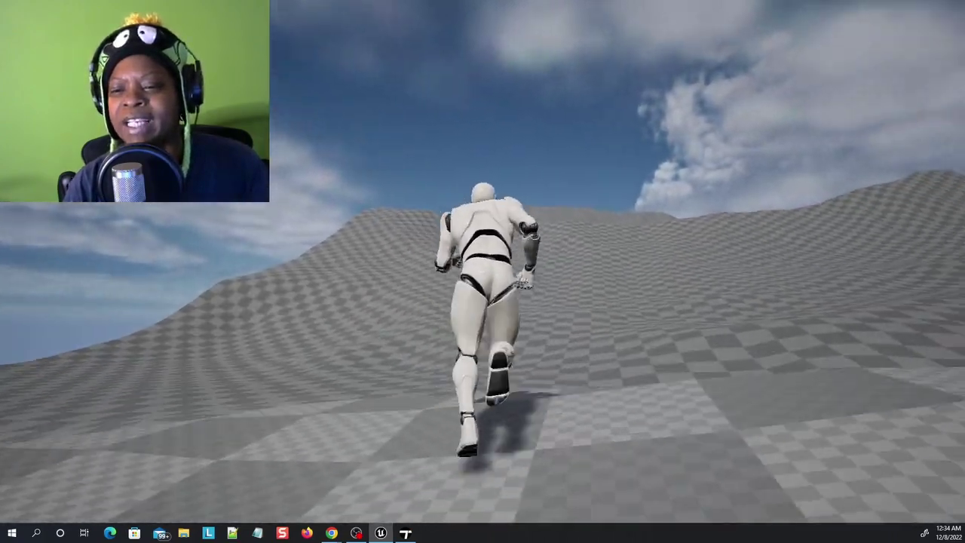
pyautogui.press('w')
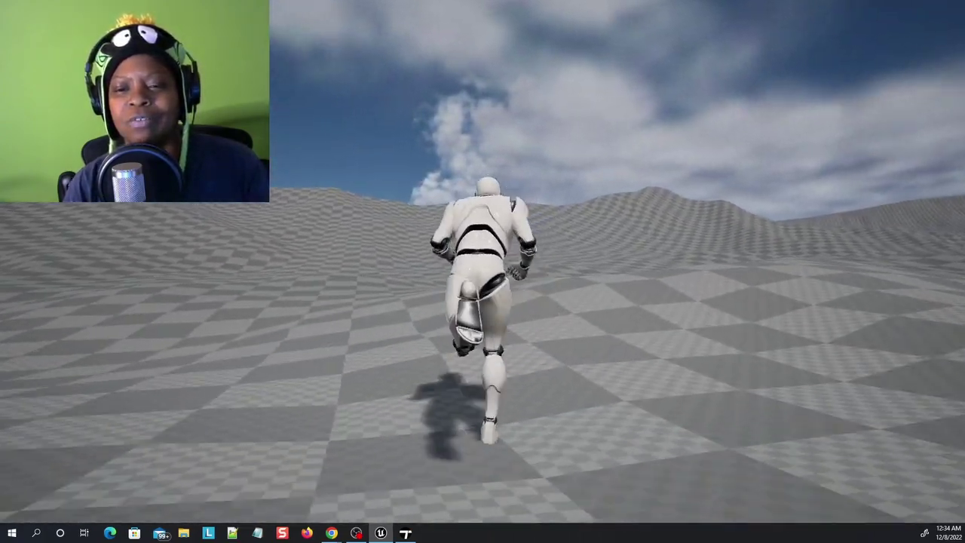
pyautogui.press('w')
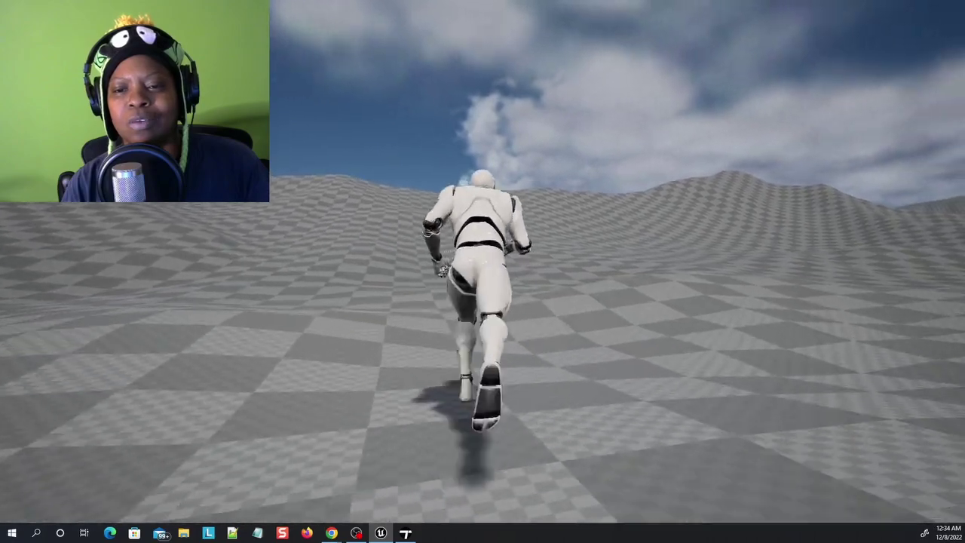
pyautogui.press('w')
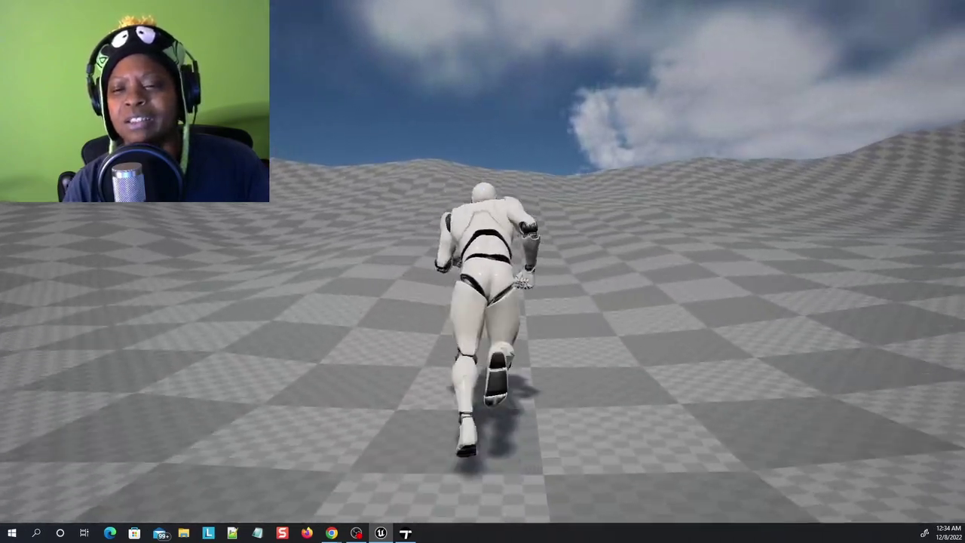
pyautogui.press('w')
pyautogui.press('w')
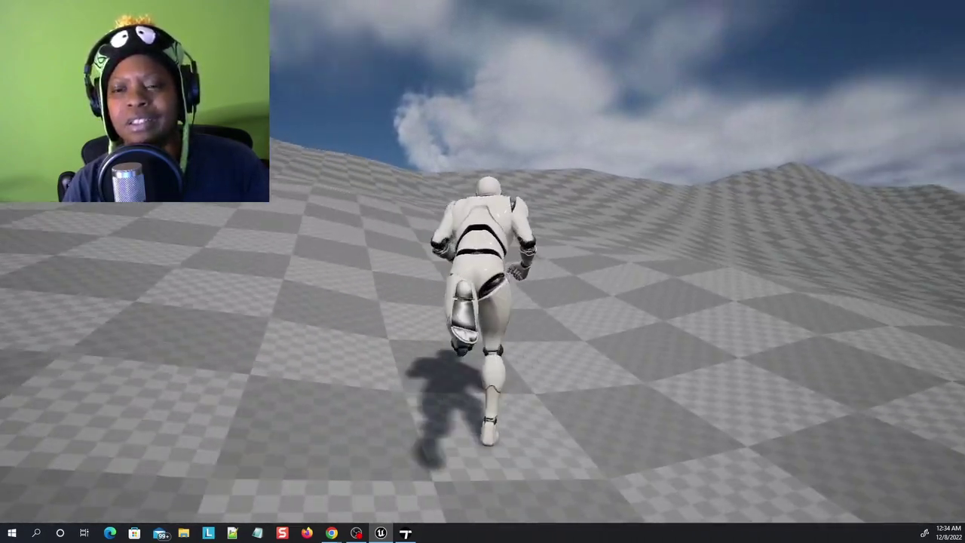
pyautogui.press('w')
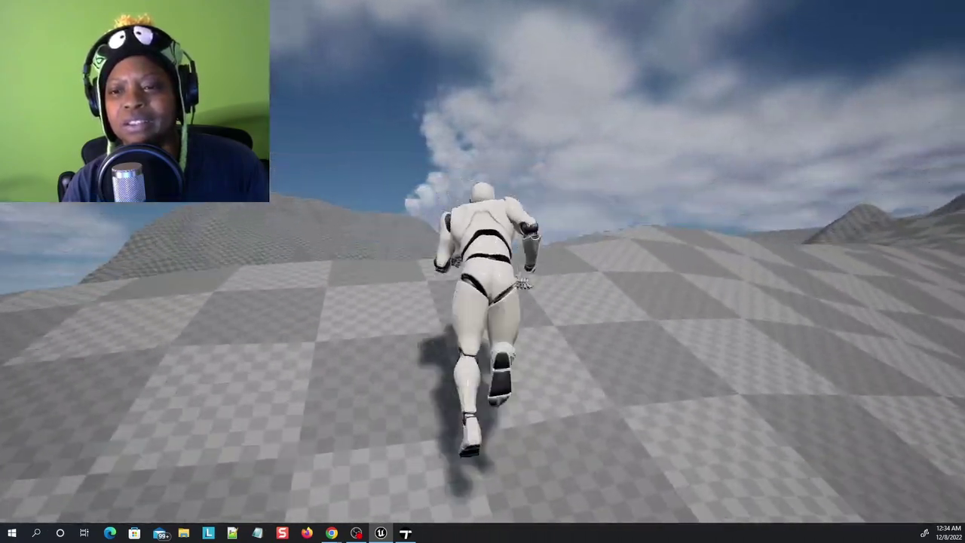
# Step: Run the character over the rise toward the large flat-topped hill and the gap beside it
pyautogui.press('w')
pyautogui.press('w')
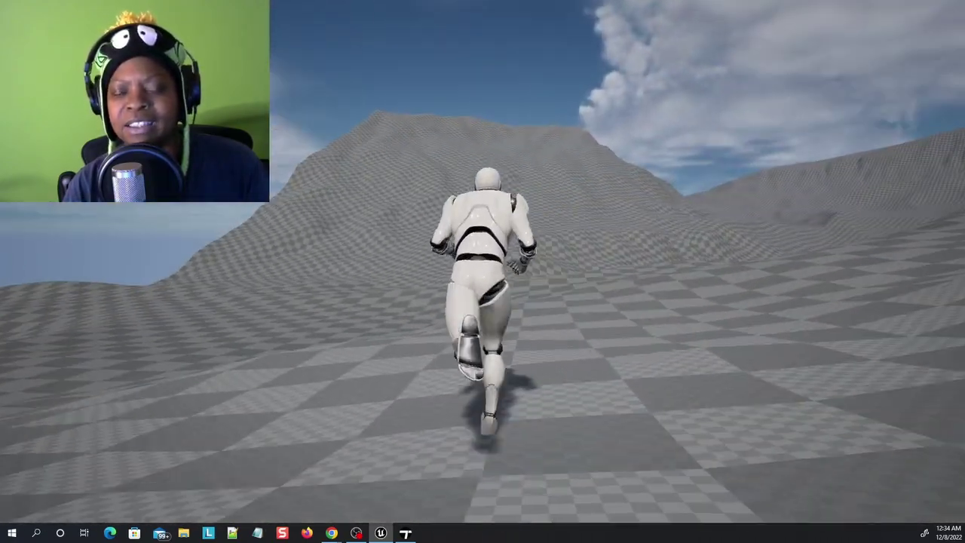
pyautogui.press('w')
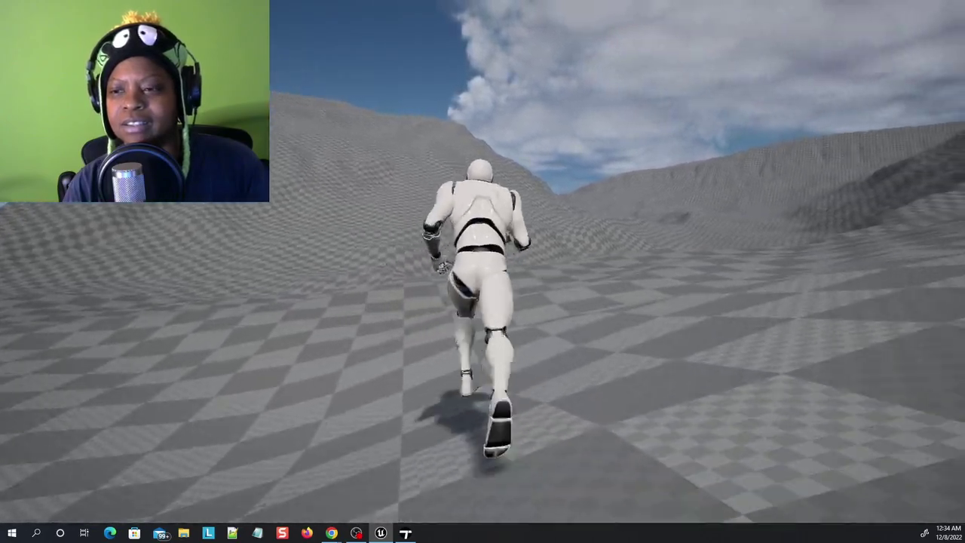
pyautogui.press('w')
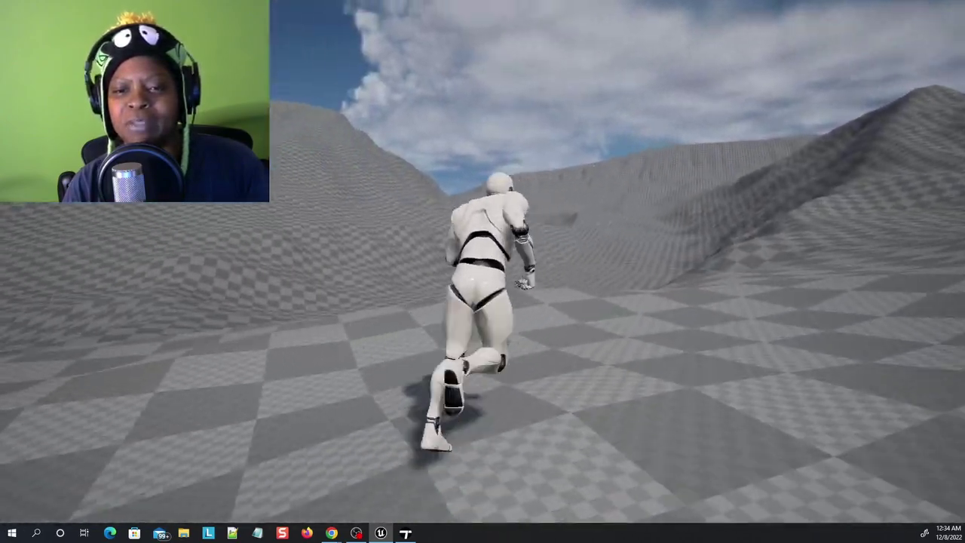
pyautogui.press('w')
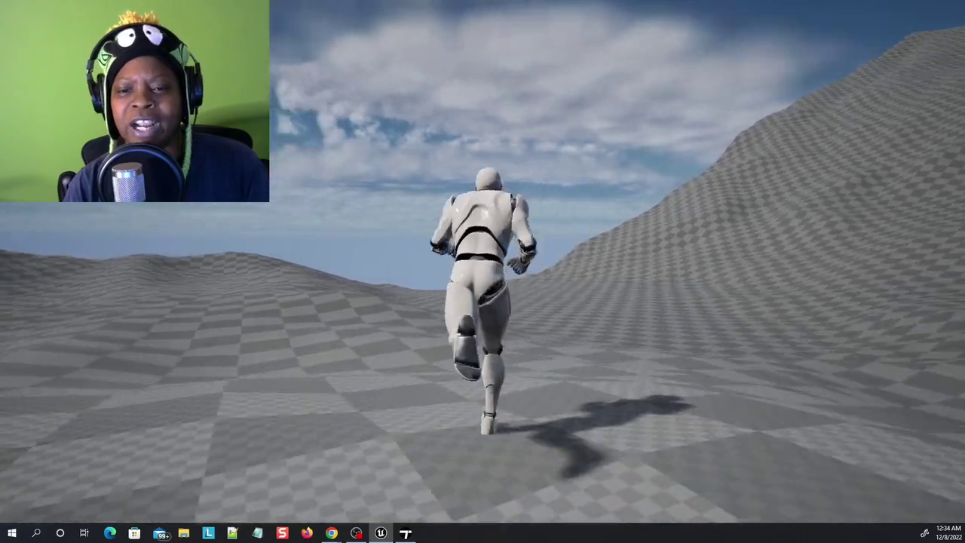
# Step: Run the character through the saddle beside the steep slope and stop near the drop-off facing the horizon
pyautogui.press('w')
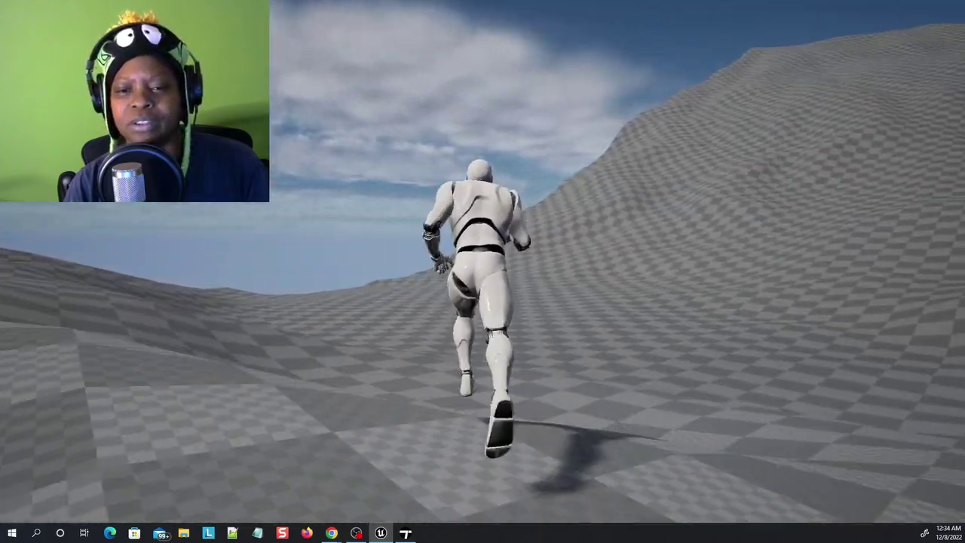
pyautogui.press('w')
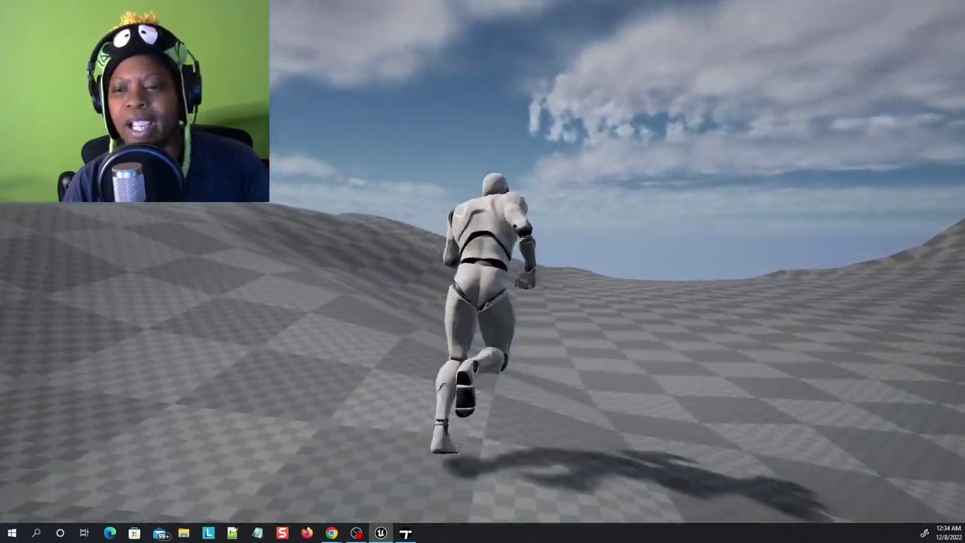
pyautogui.press('w')
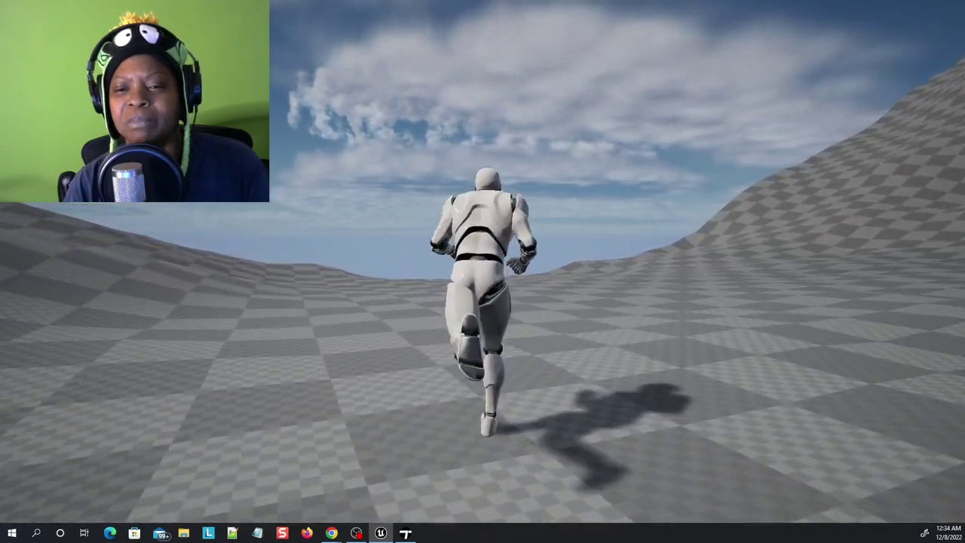
pyautogui.press('w')
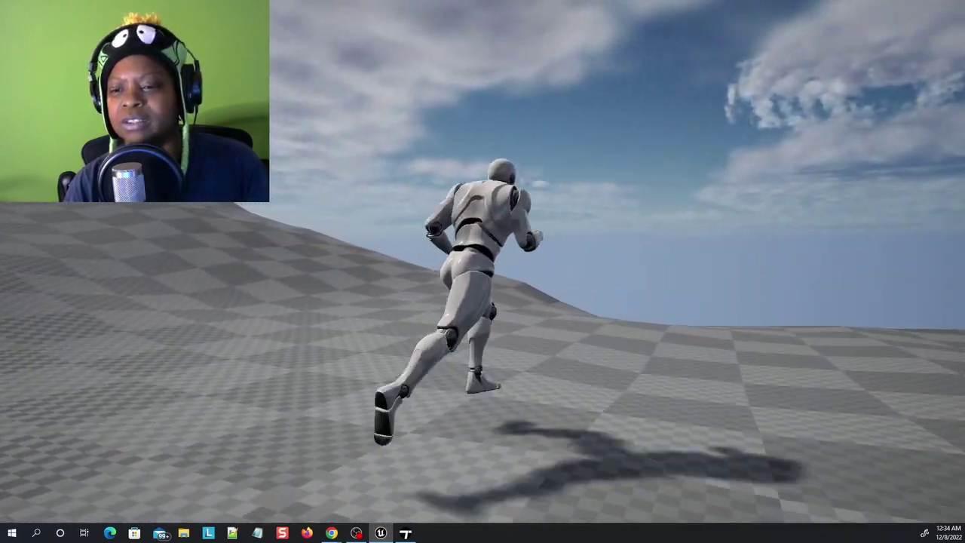
pyautogui.press('w')
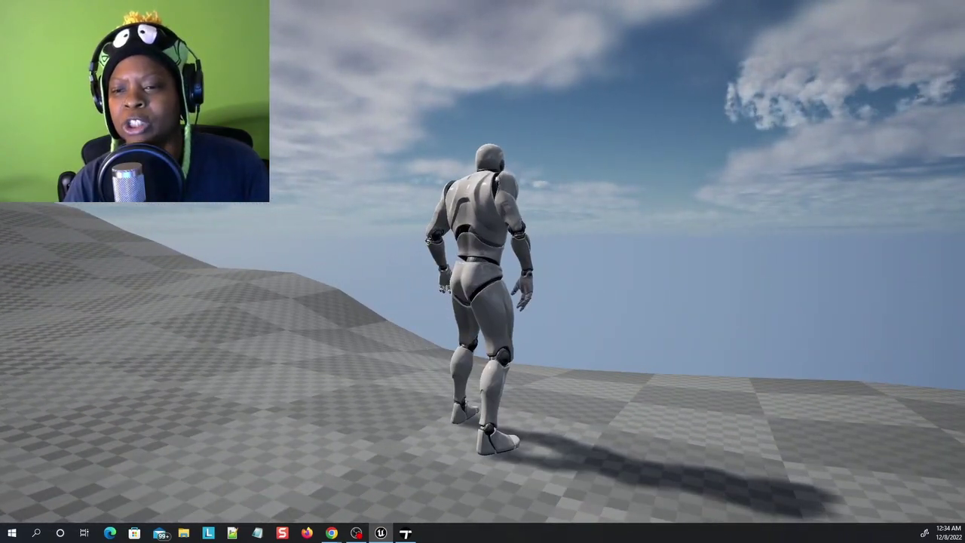
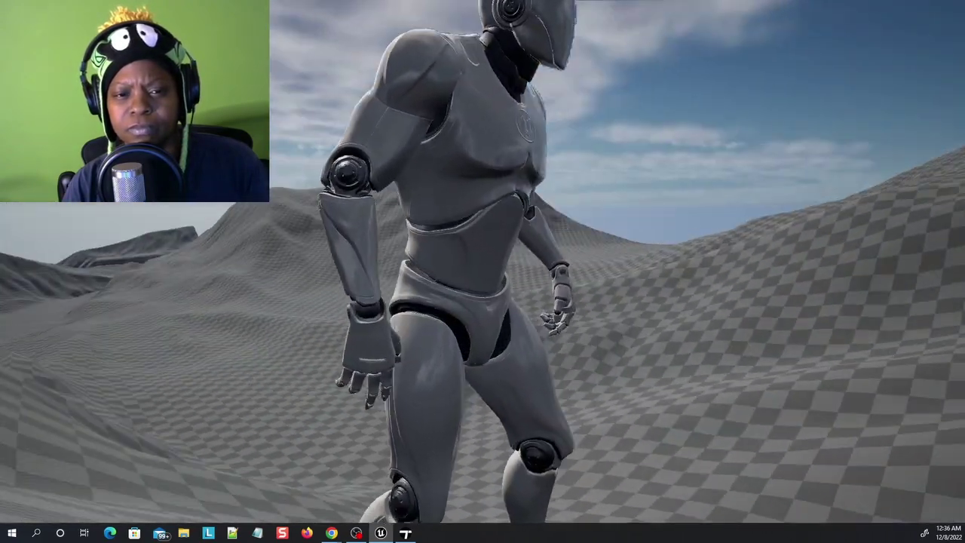
# Step: Jump and move the character between high vantage points to survey the surrounding hills and distant mountain ranges
pyautogui.press('space')
pyautogui.press('w')
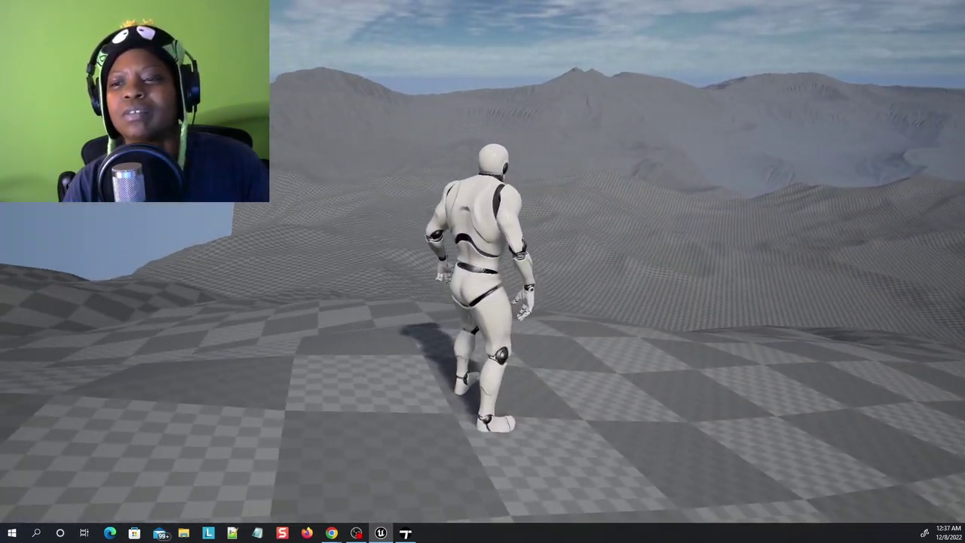
pyautogui.press('w')
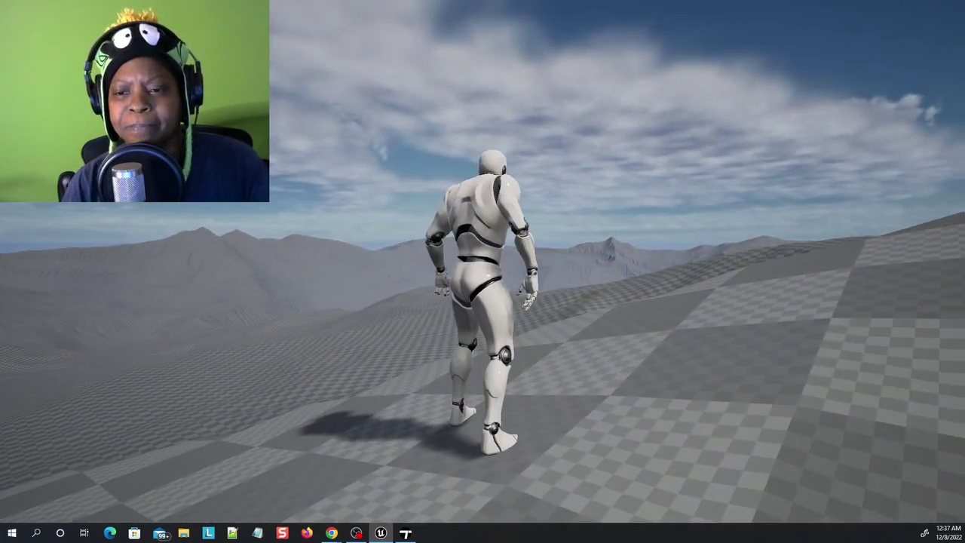
pyautogui.press('w')
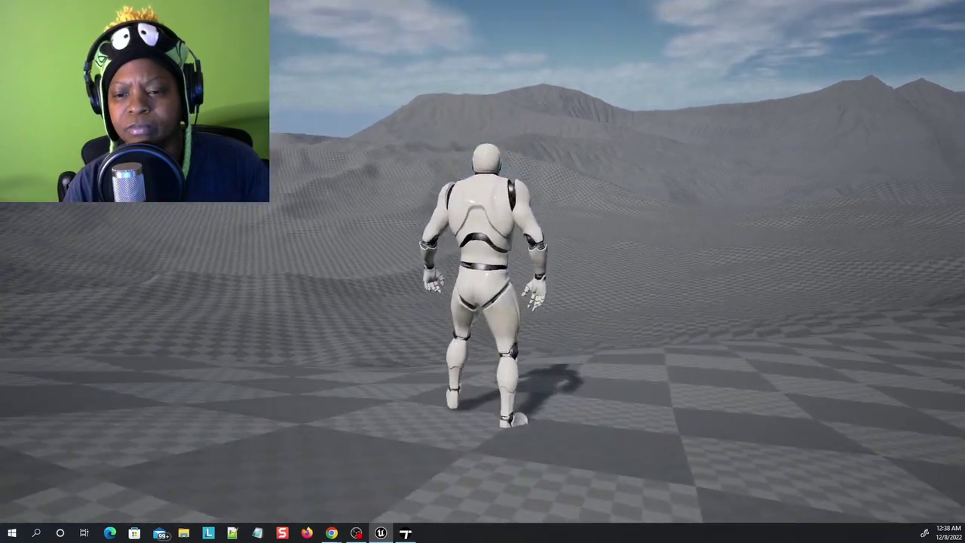
pyautogui.press('w')
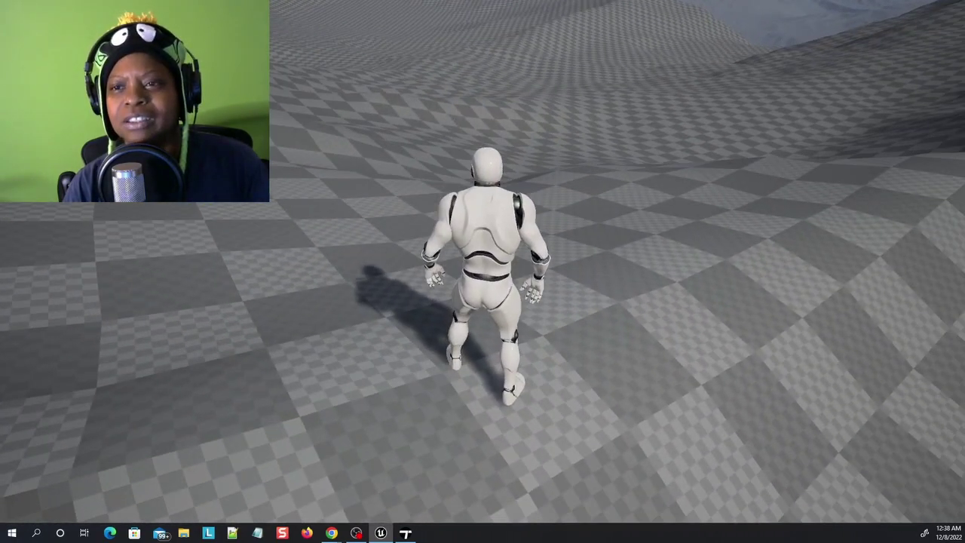
# Step: Run and jump the character along the rounded summit above the misty valley, and continue onto the flat ground between the mountains
pyautogui.press('w')
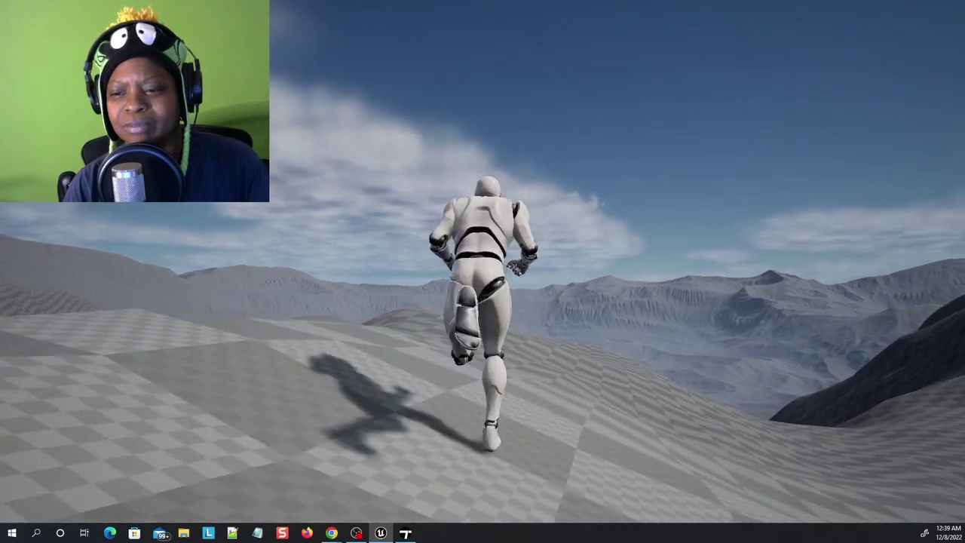
pyautogui.press('space')
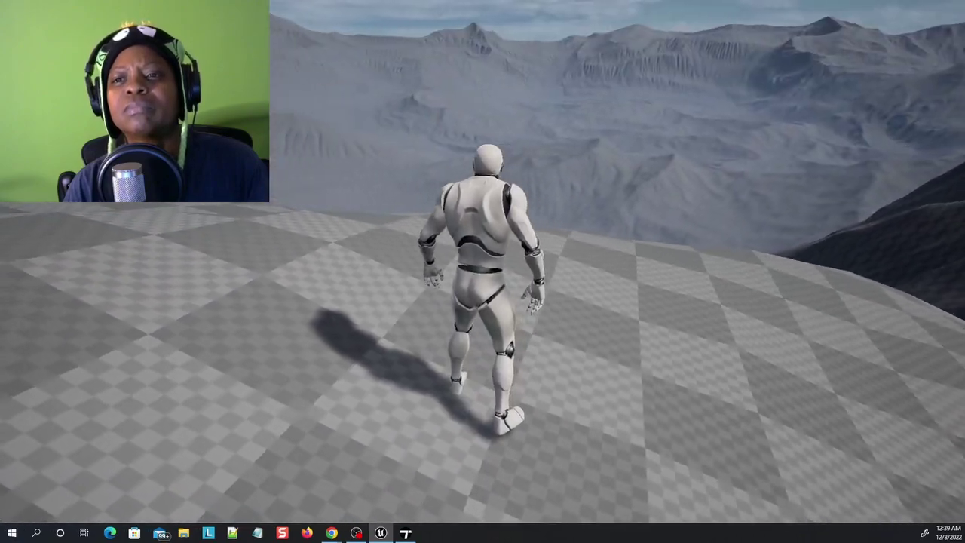
pyautogui.press('w')
pyautogui.press('a')
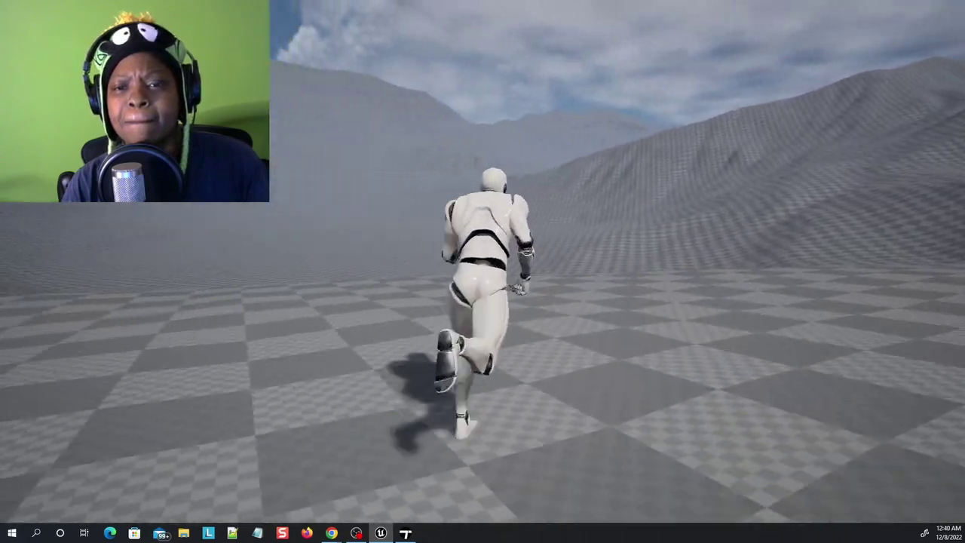
# Step: Turn the character around on the flat ground between the mountains, and run and jump it up the broad checkered slope
pyautogui.press('d')
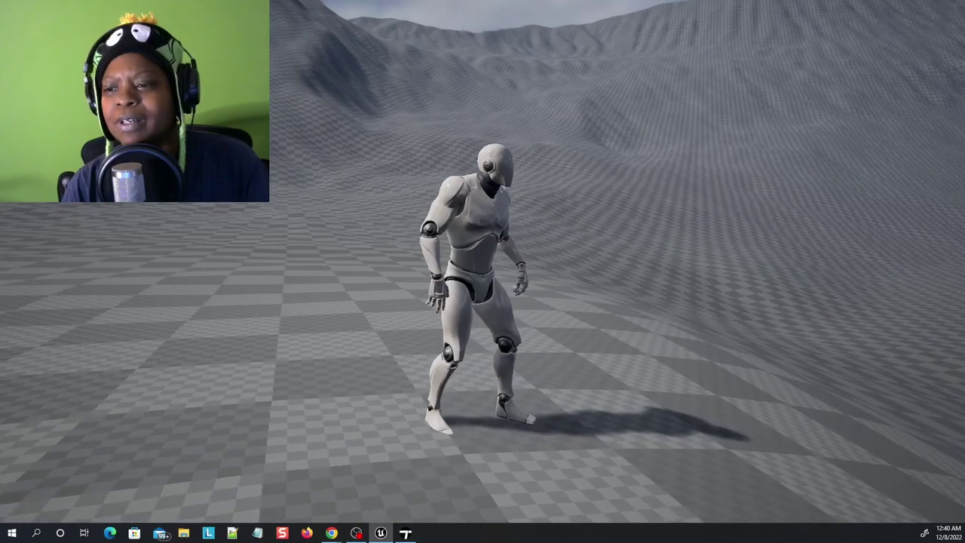
pyautogui.press('w')
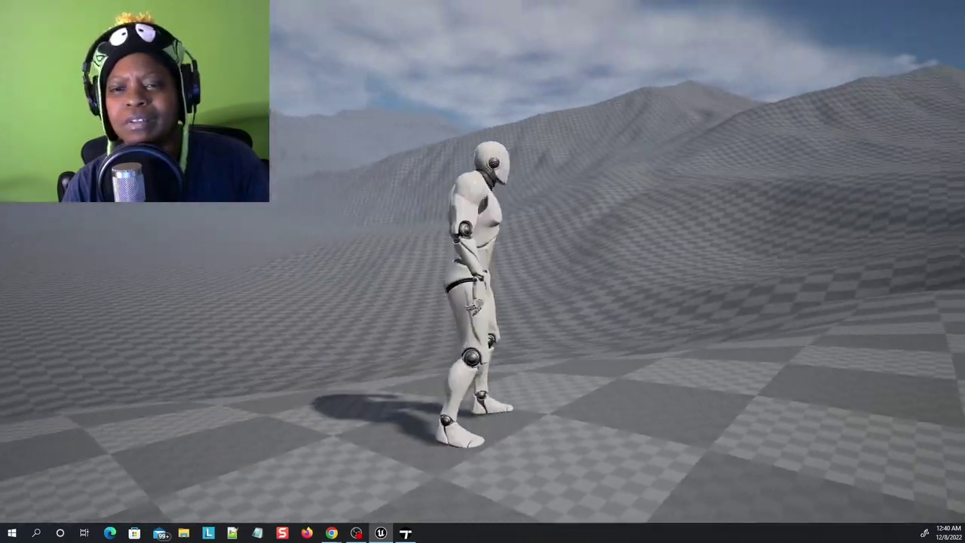
pyautogui.press('w')
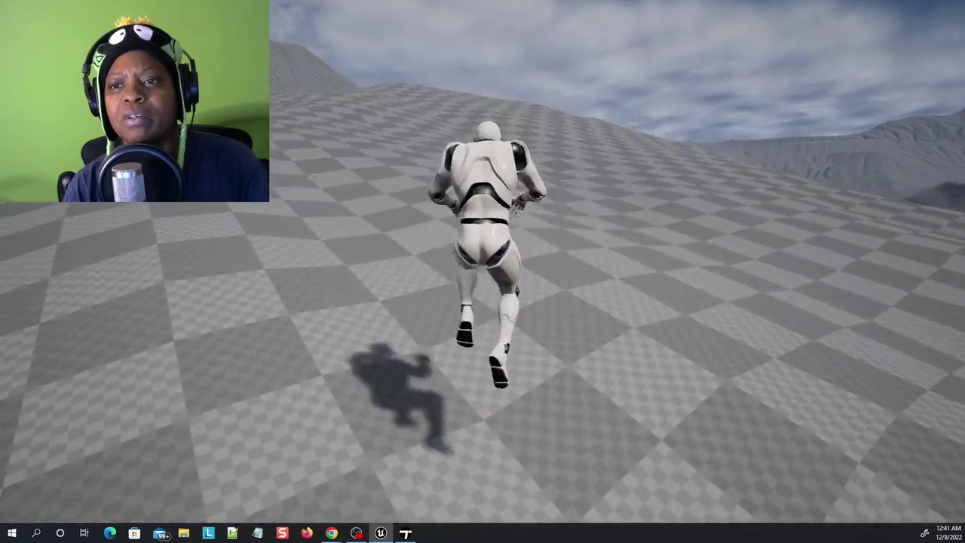
pyautogui.press('w')
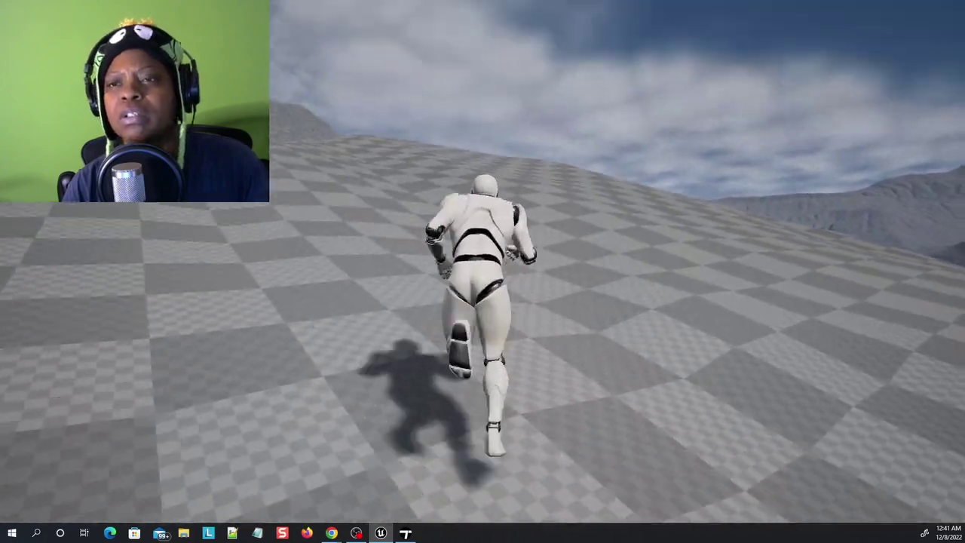
pyautogui.press('w')
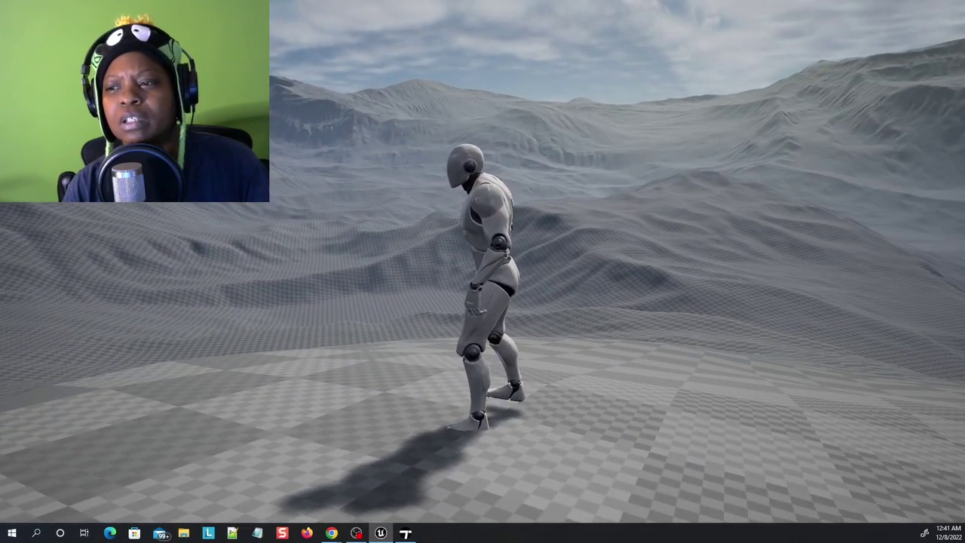
# Step: Run and jump the character back and forth along the hilltop edge to survey the valley and ridged mountains
pyautogui.press('a')
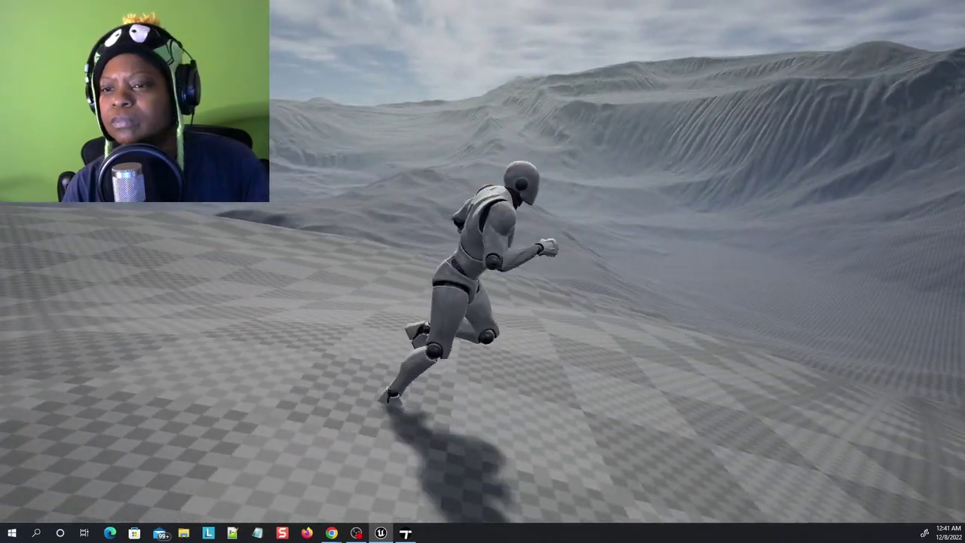
pyautogui.press('w')
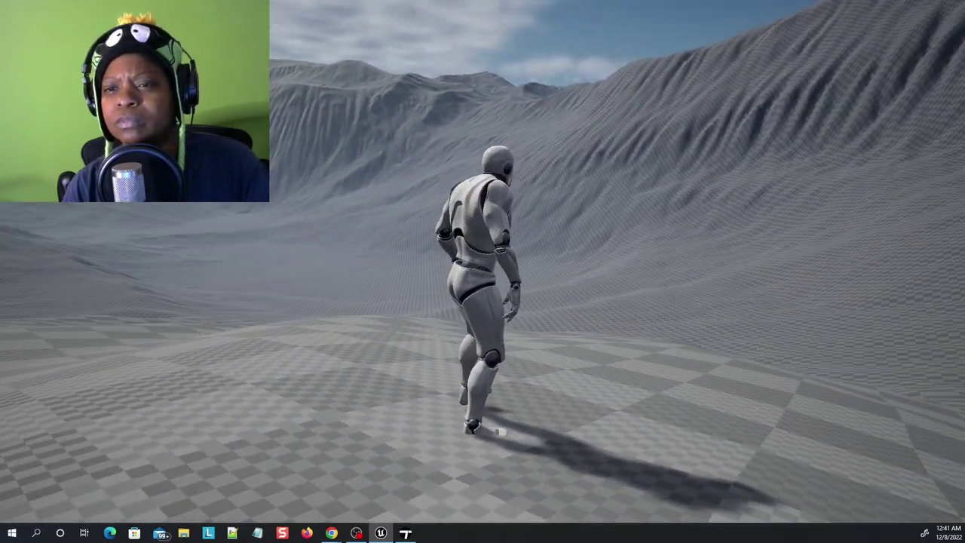
pyautogui.press('space')
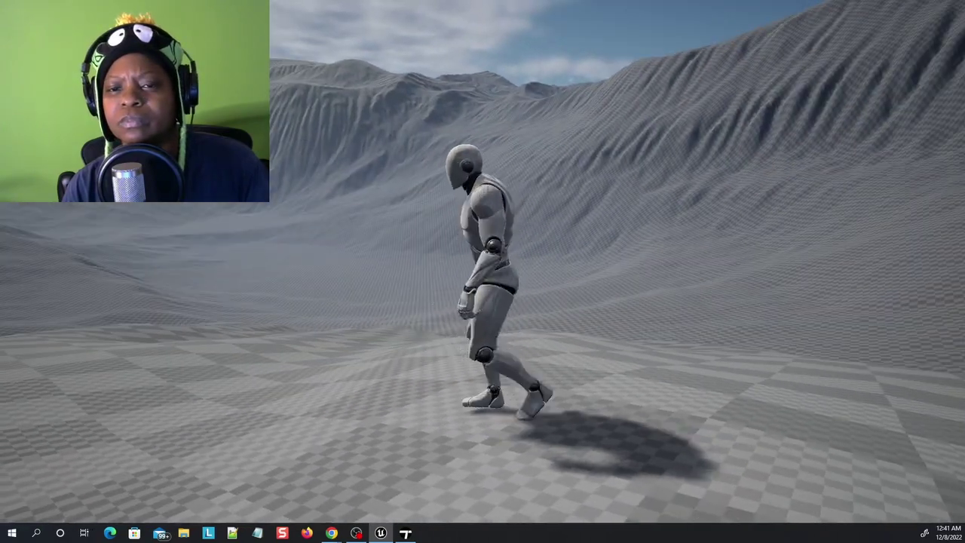
pyautogui.press('w')
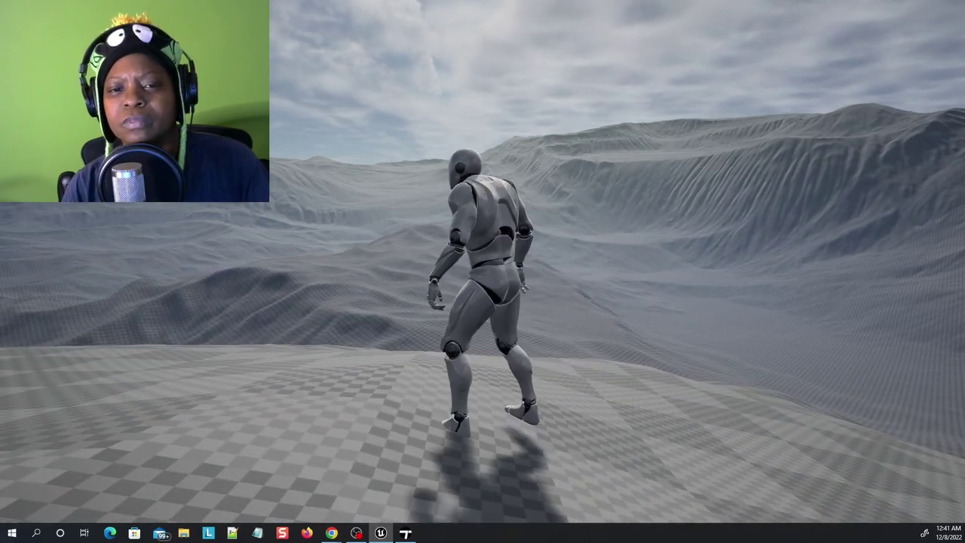
pyautogui.press('s')
pyautogui.press('a')
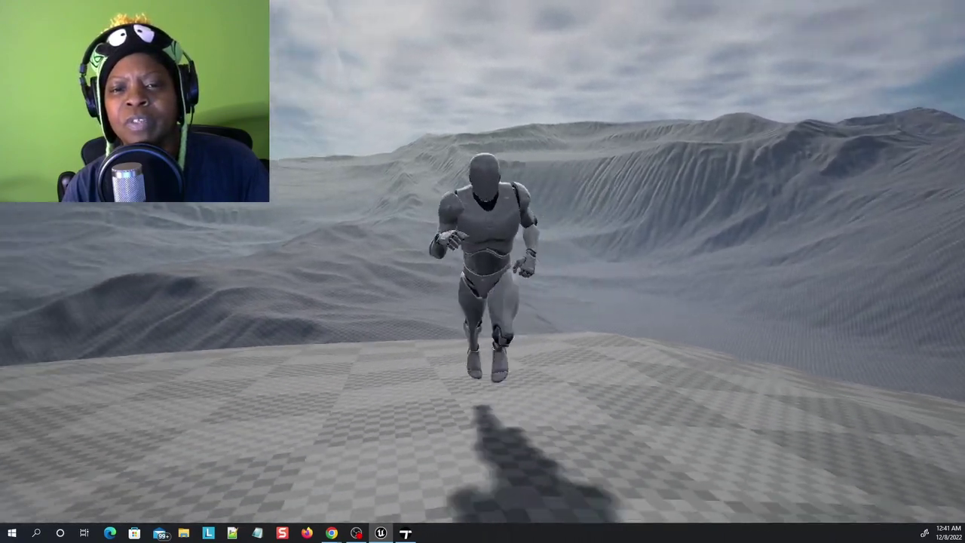
pyautogui.press('w')
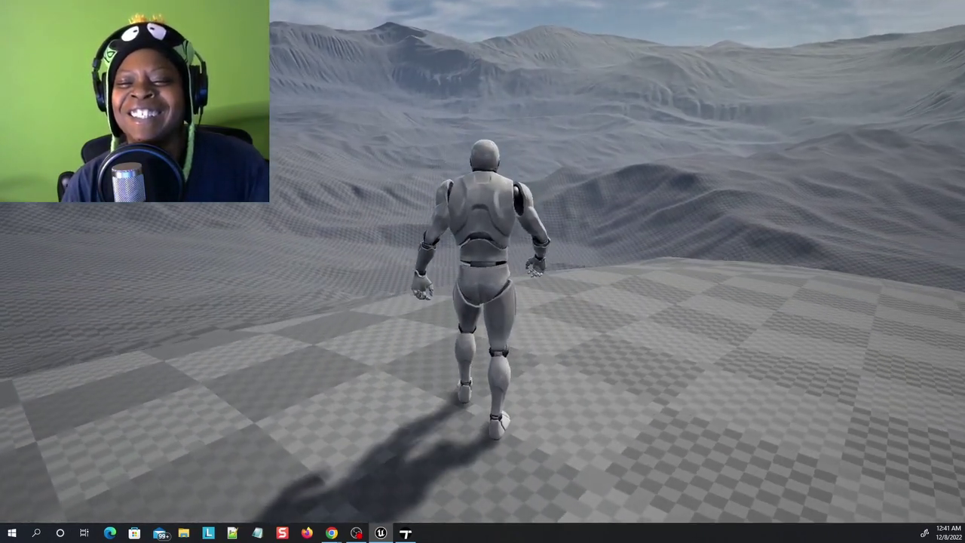
pyautogui.press('w')
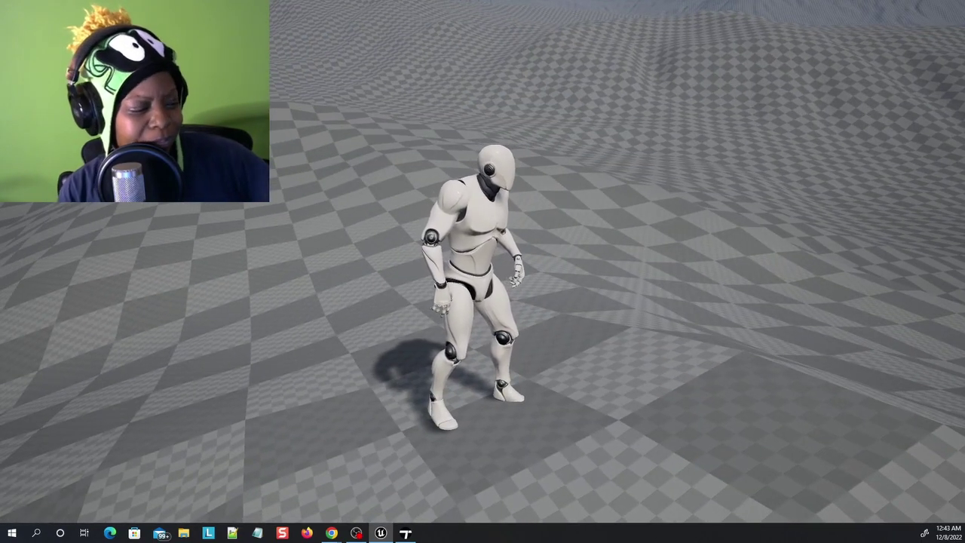
# Step: End the play session and restore the viewport from full screen to the regular editor layout
pyautogui.press('Escape')
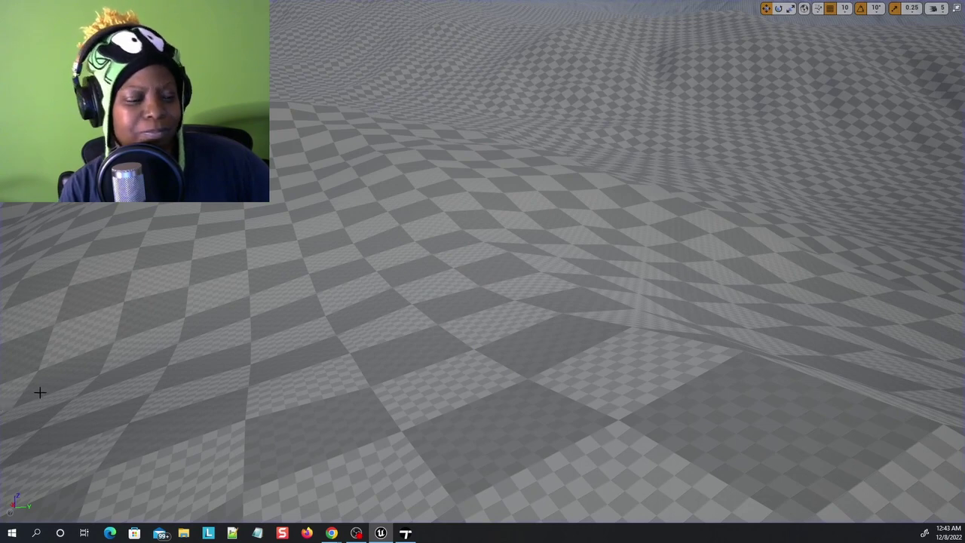
pyautogui.press('F11')
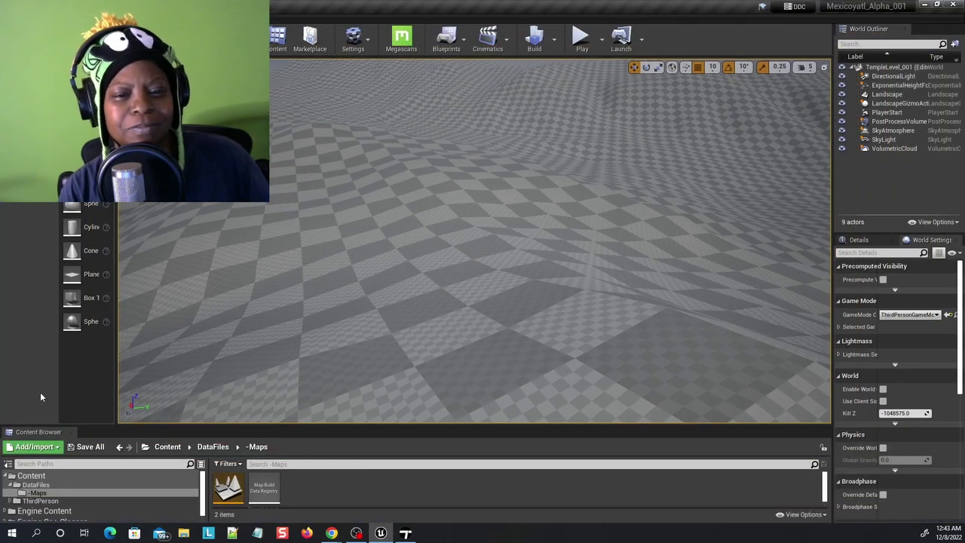